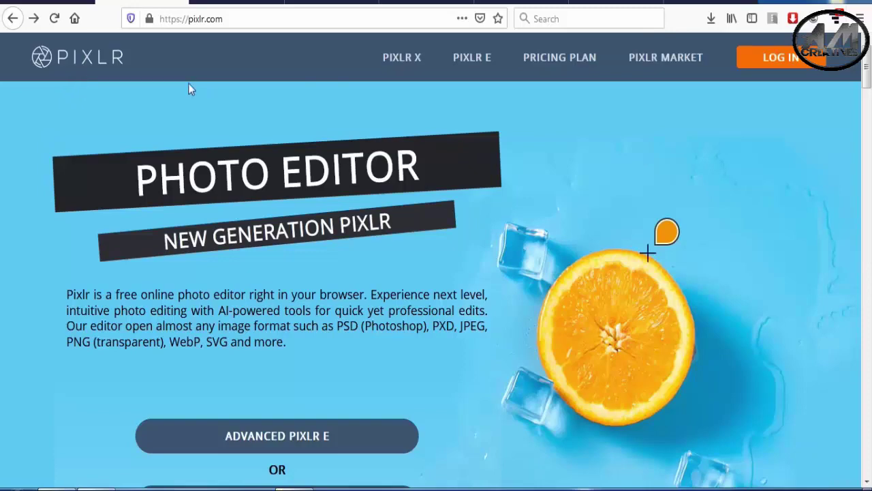
- Scroll through the pixlr.com homepage and launch the ADVANCED PIXLR E editor
scroll(645, 208, "down", 1)
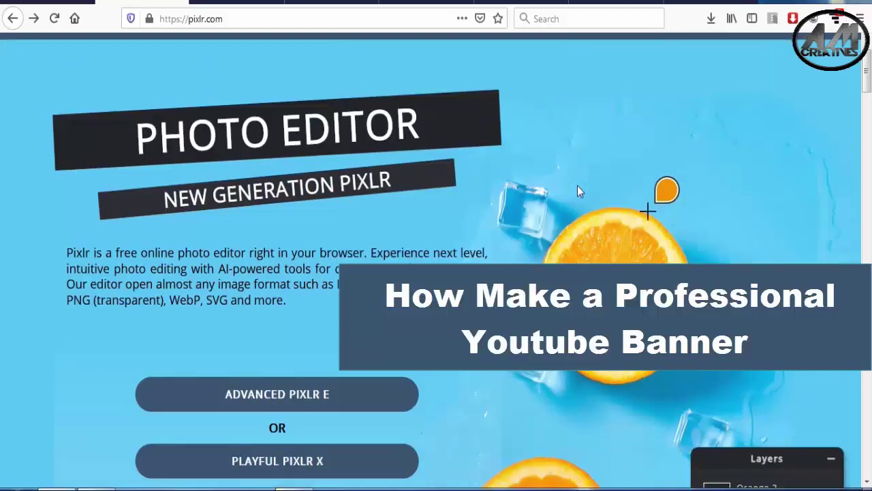
scroll(645, 208, "down", 3)
scroll(600, 214, "down", 4)
scroll(586, 221, "up", 5)
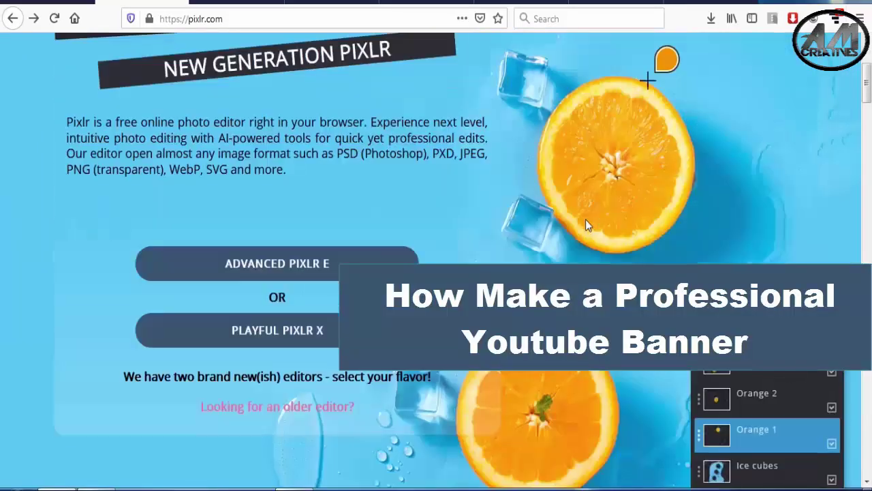
scroll(585, 221, "up", 3)
scroll(586, 226, "down", 1)
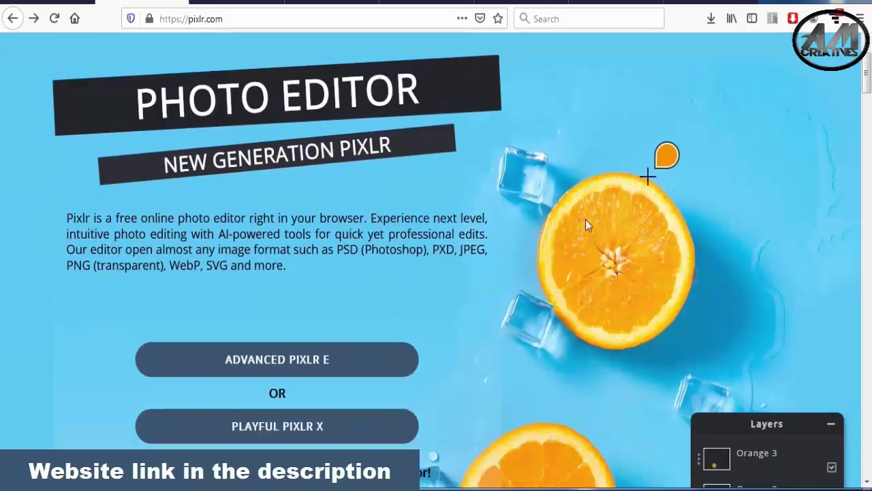
left_click(275, 360)
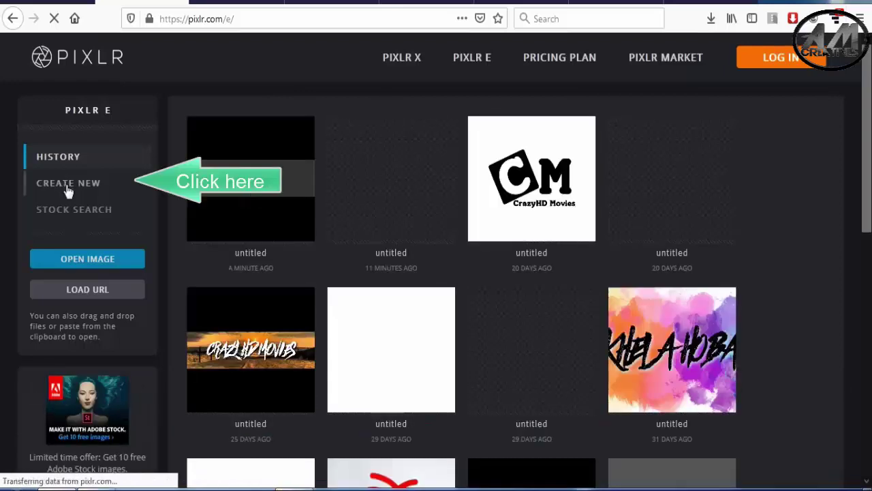
- Create a new blank canvas, replacing the default 1920 × 1080 with 2560 × 1440
left_click(68, 183)
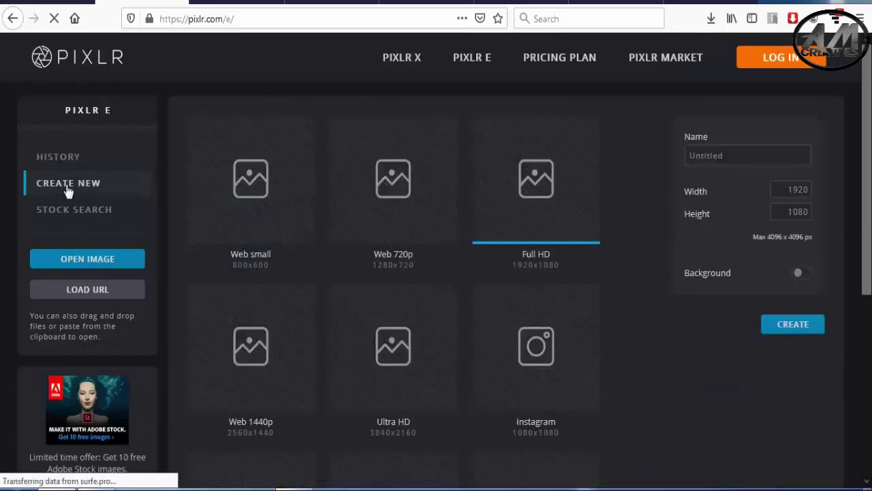
left_click(808, 190)
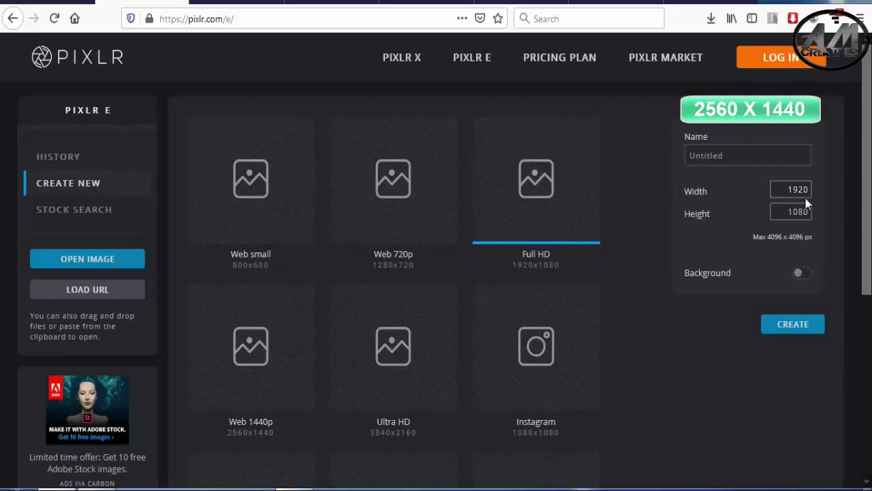
double_click(769, 190)
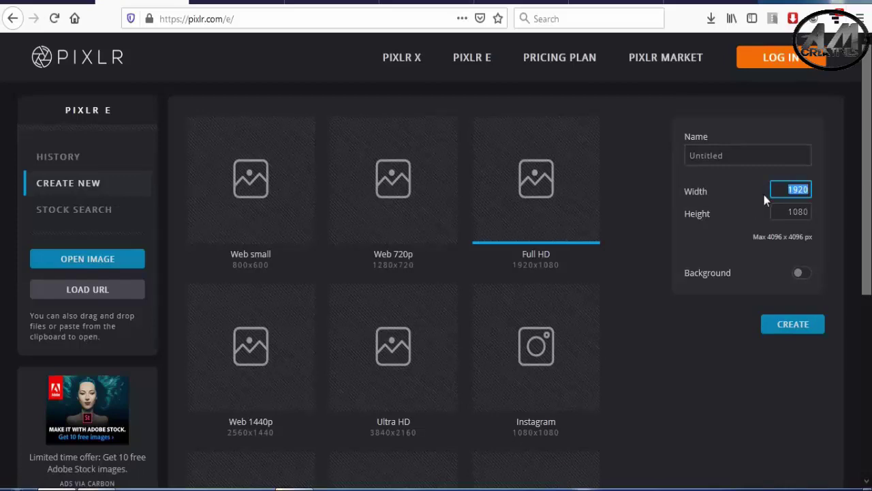
type("2560")
double_click(770, 214)
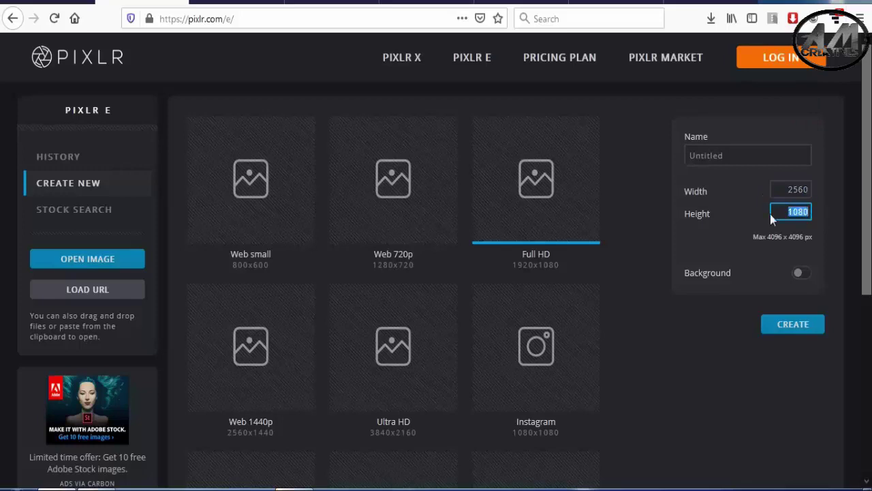
type("144")
type("0")
left_click(795, 327)
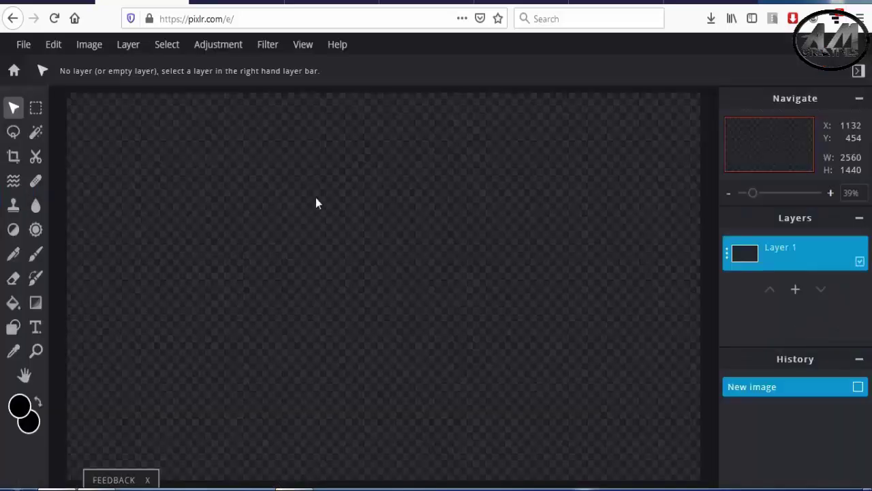
- Dismiss the feedback prompt, adjust the zoom, and go to the Google Images banner-template results
left_click(147, 479)
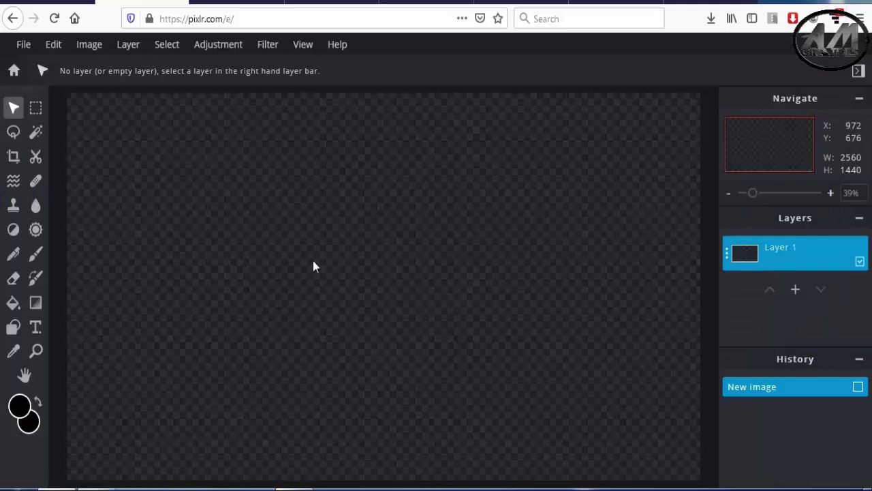
scroll(323, 244, "down", 2)
scroll(322, 238, "down", 1)
scroll(322, 238, "up", 2)
scroll(323, 238, "up", 1)
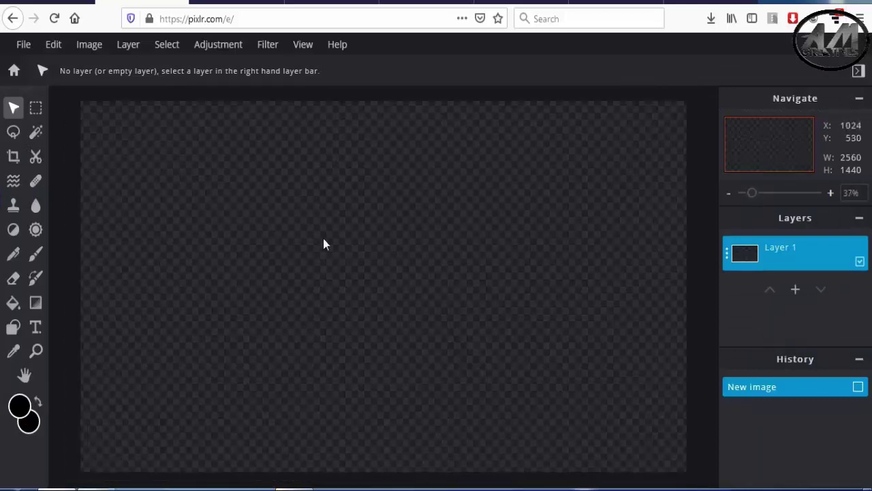
scroll(338, 247, "down", 1)
scroll(353, 253, "up", 1)
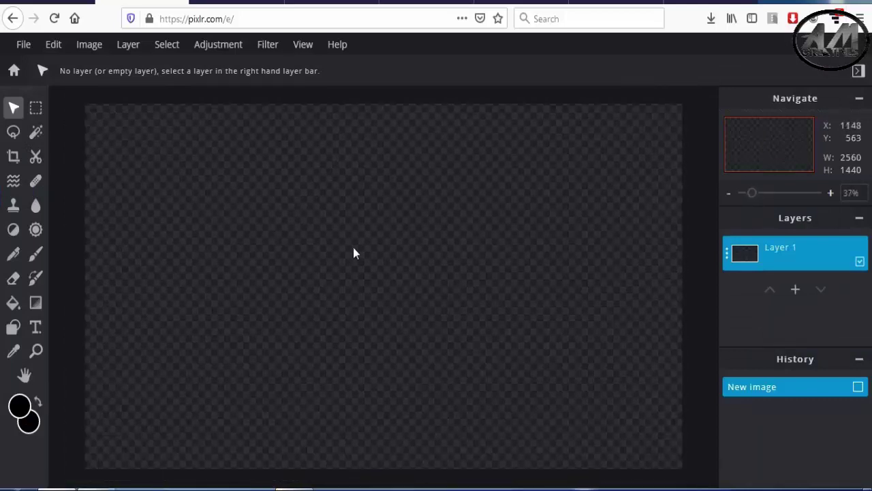
scroll(353, 253, "down", 1)
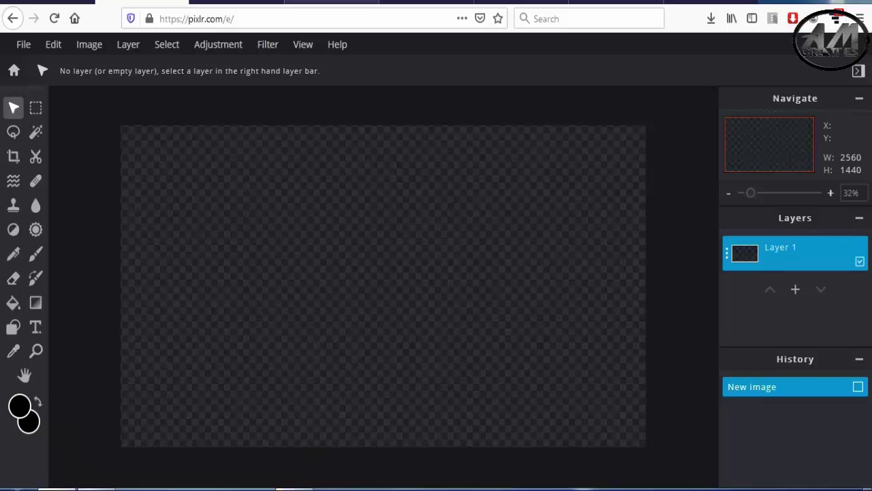
left_click(332, 2)
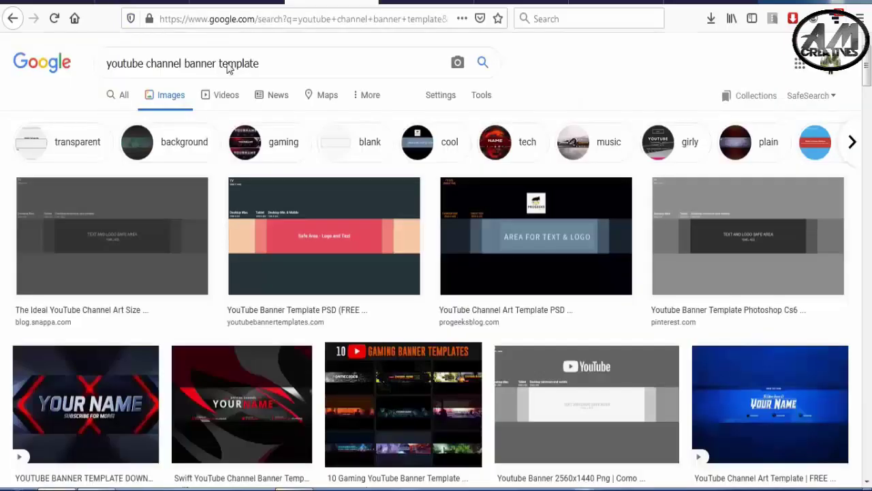
left_click(117, 234)
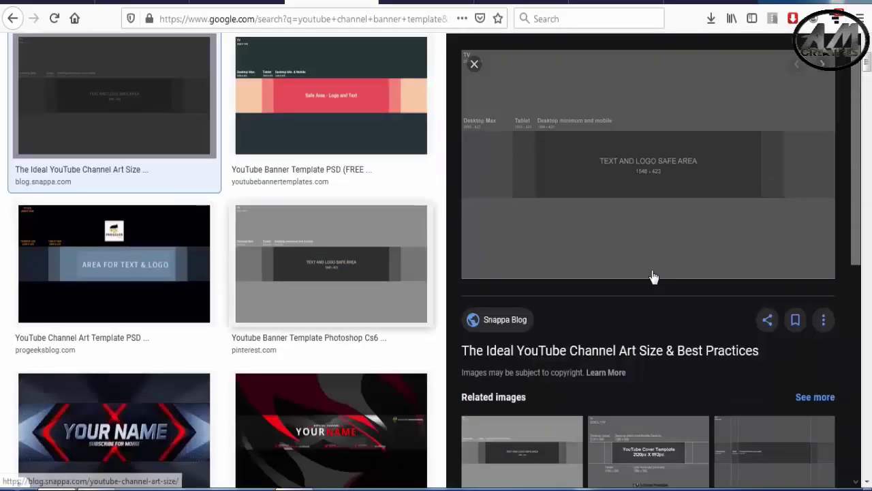
right_click(609, 111)
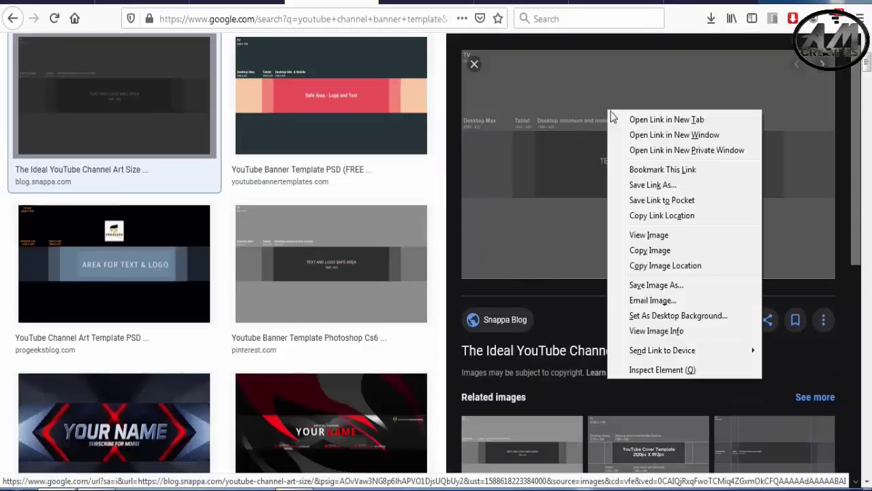
left_click(656, 285)
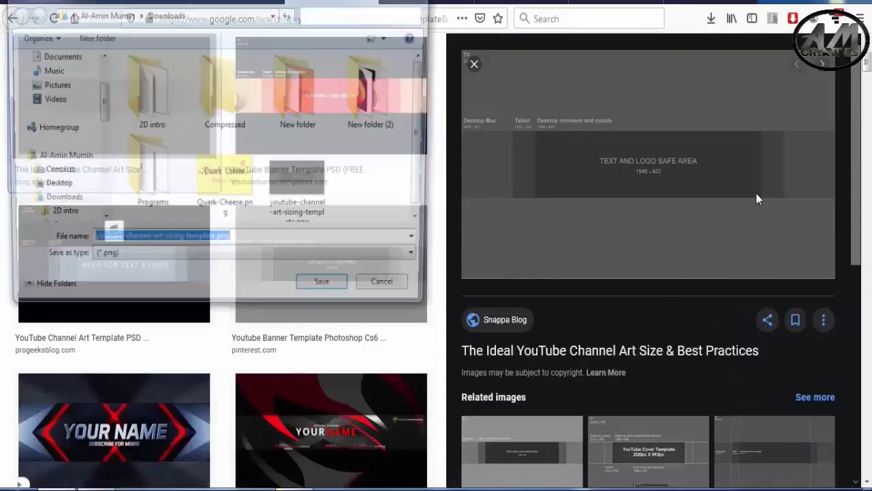
left_click(385, 292)
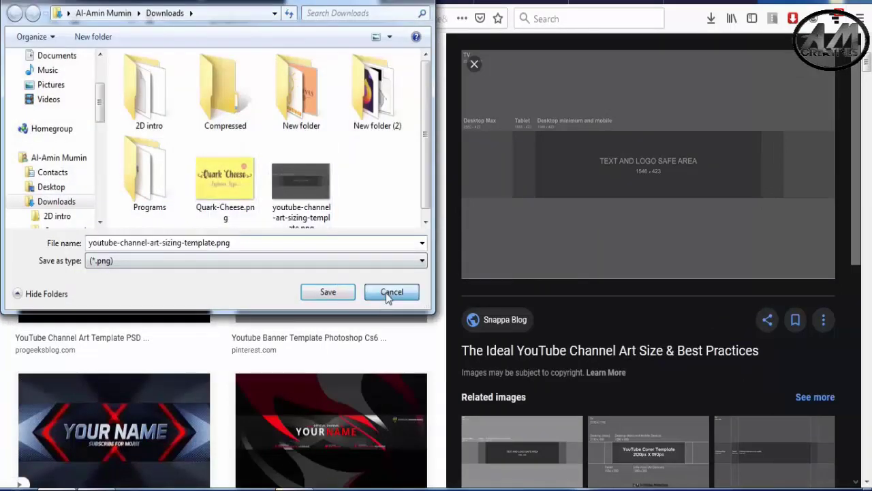
left_click(475, 65)
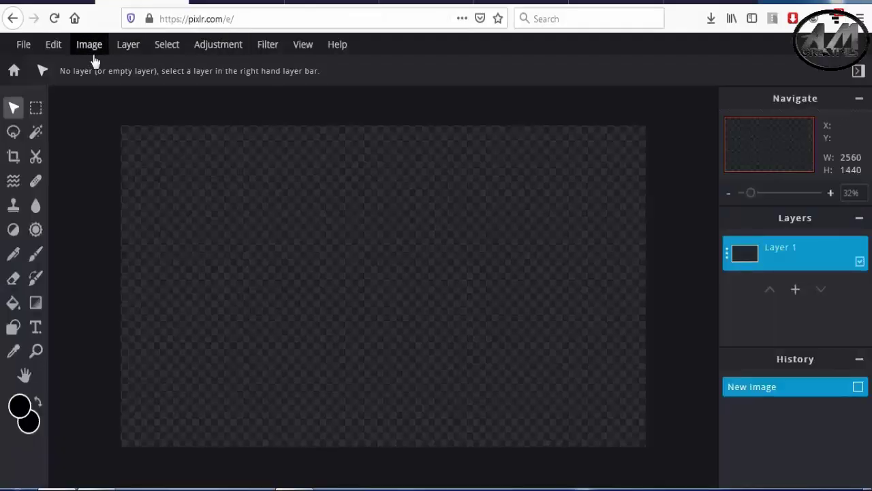
- Add youtube-channel-art-sizing-template.png as a layer aligned flush with the 2560 × 1440 canvas
left_click(129, 49)
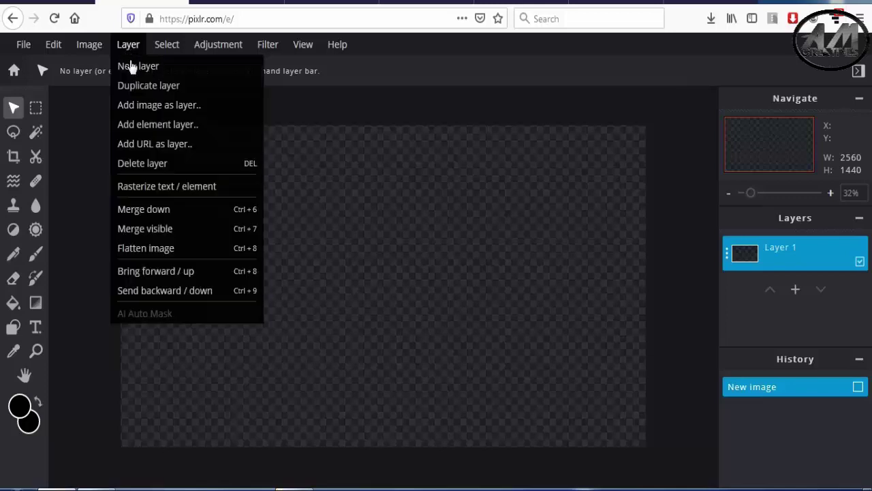
left_click(149, 109)
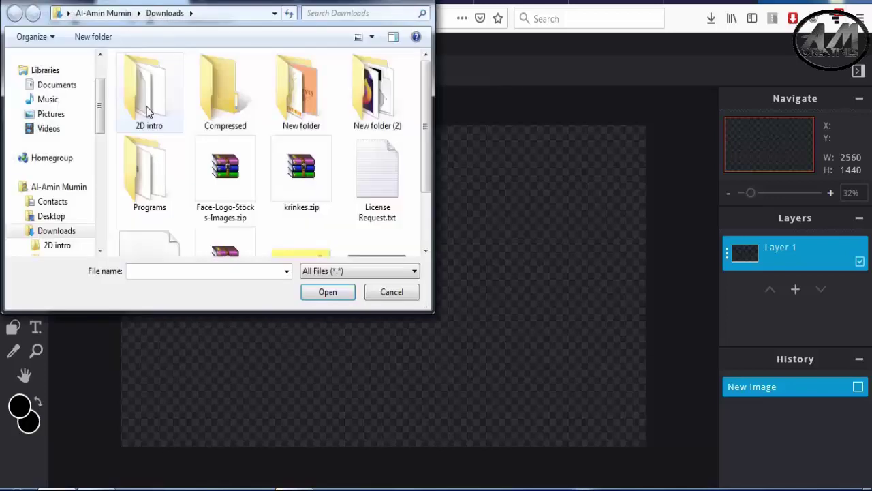
left_click_drag(425, 116, 432, 197)
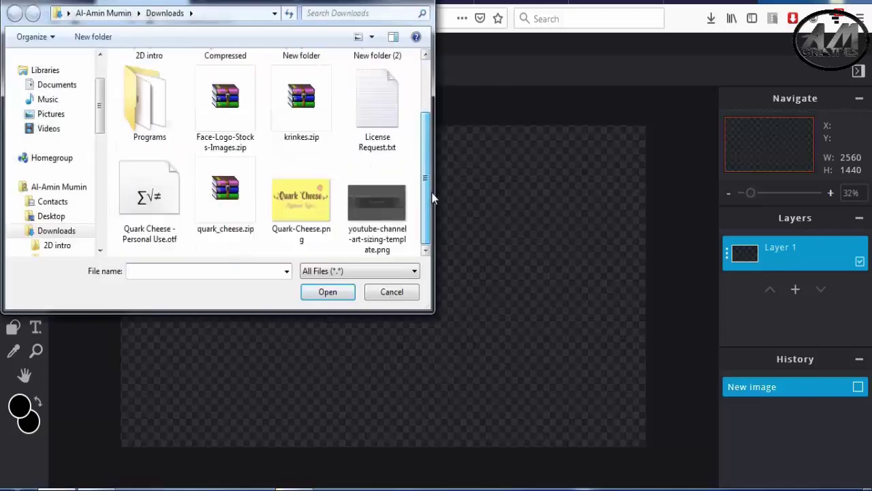
left_click(375, 218)
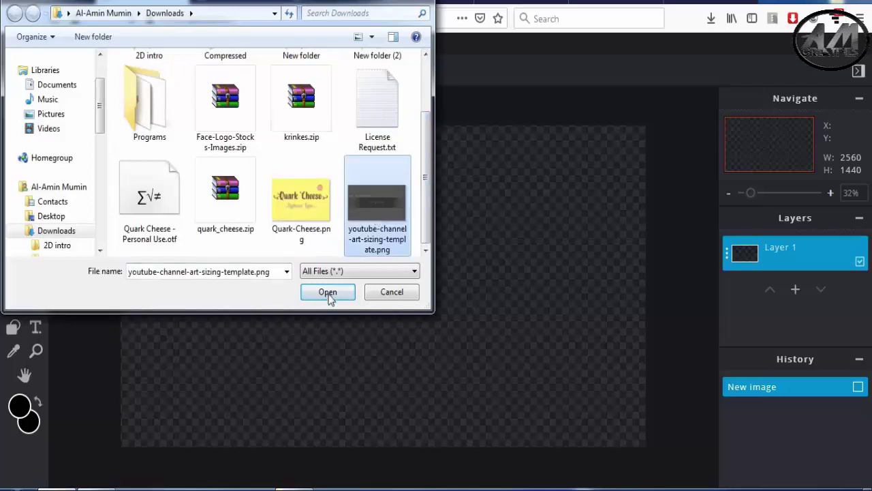
left_click(327, 293)
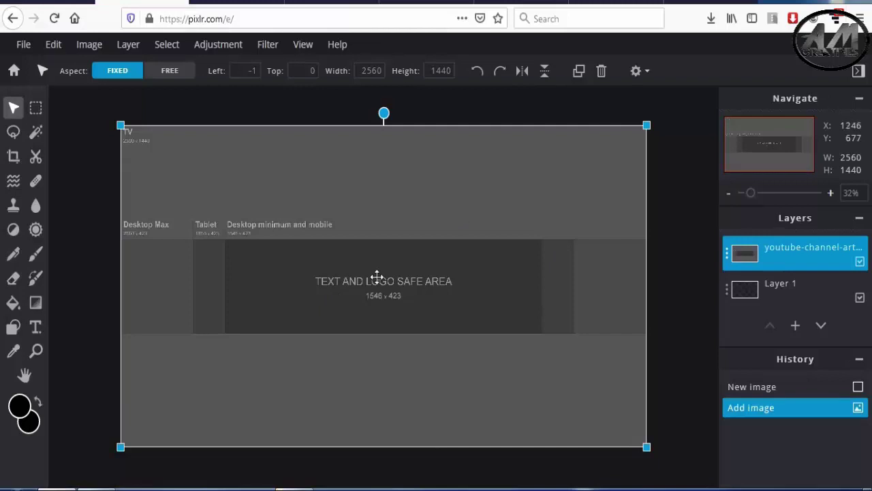
mouse_move(377, 278)
left_mouse_down()
mouse_move(388, 268)
mouse_move(377, 271)
left_mouse_up()
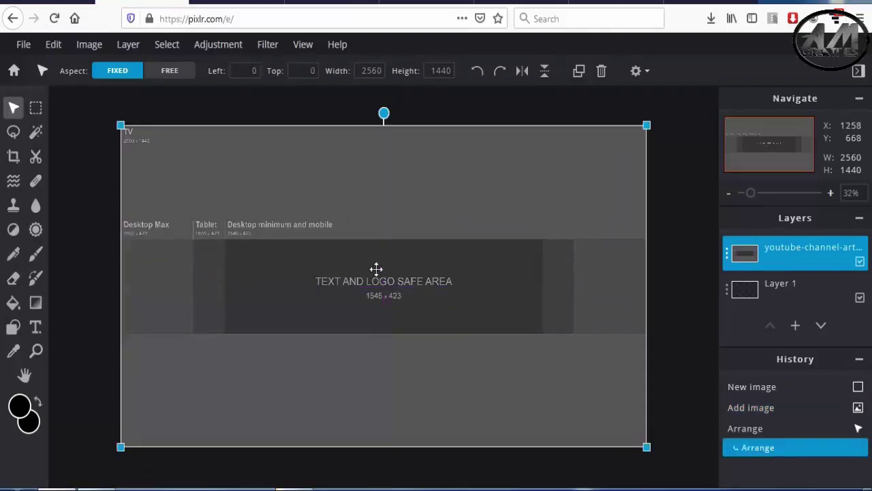
left_click(84, 211)
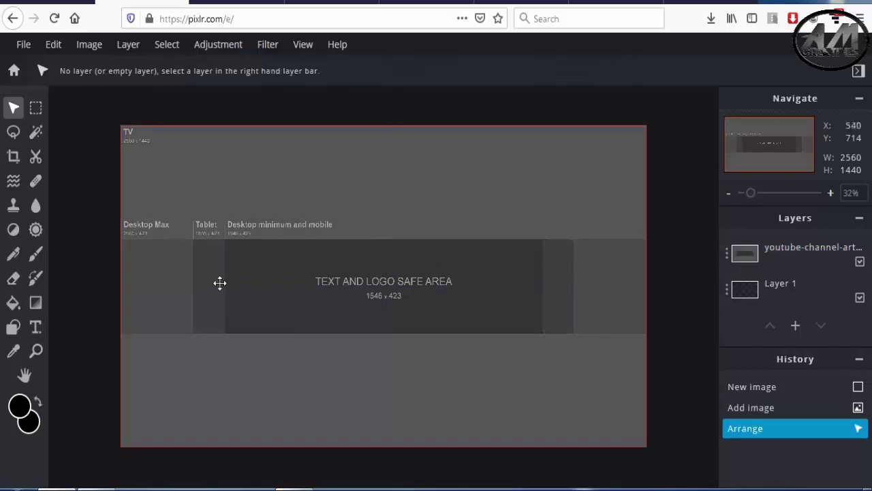
- On a new Layer 3, draw black rectangles over the template's top and bottom areas
left_click(795, 327)
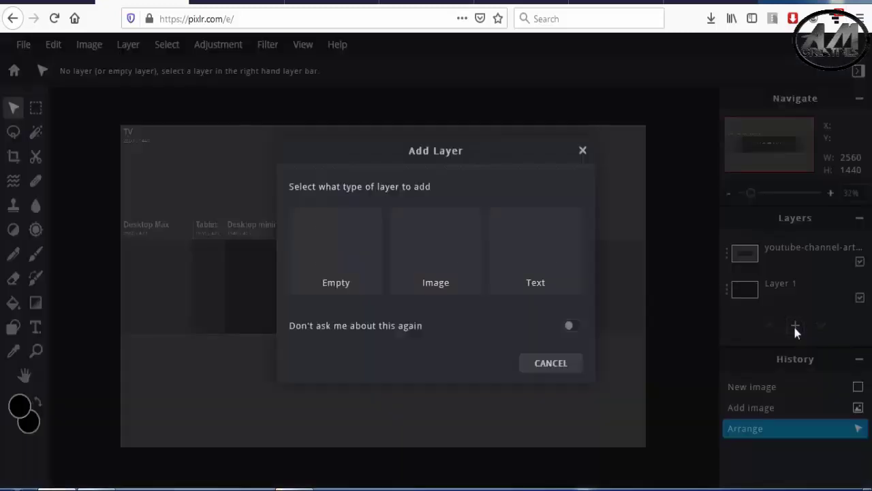
left_click(339, 255)
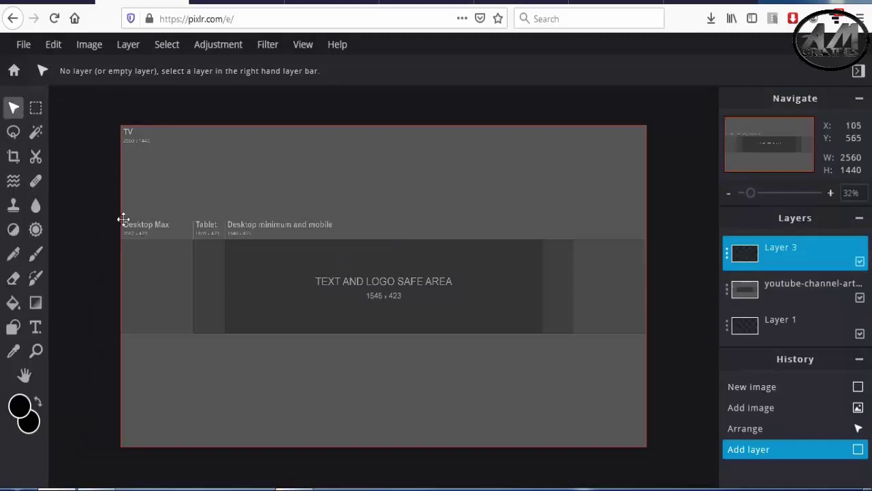
left_click(13, 331)
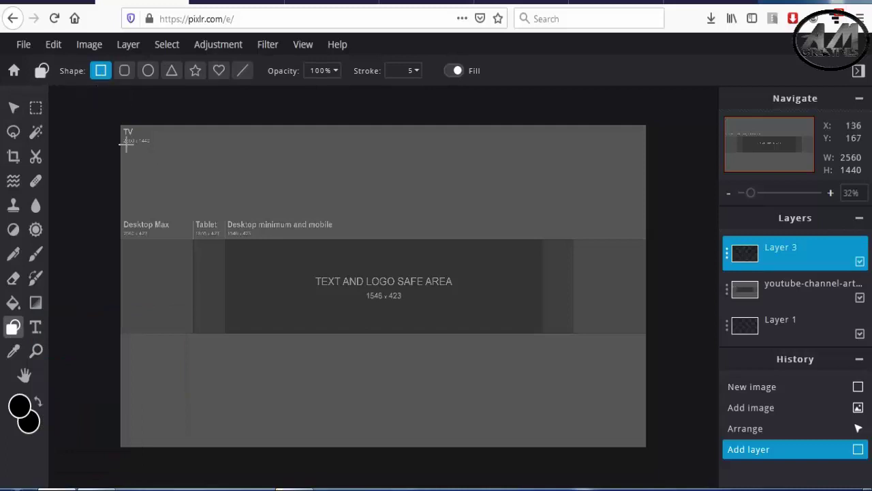
mouse_move(116, 121)
left_mouse_down()
mouse_move(648, 238)
mouse_move(660, 230)
mouse_move(677, 238)
left_mouse_up()
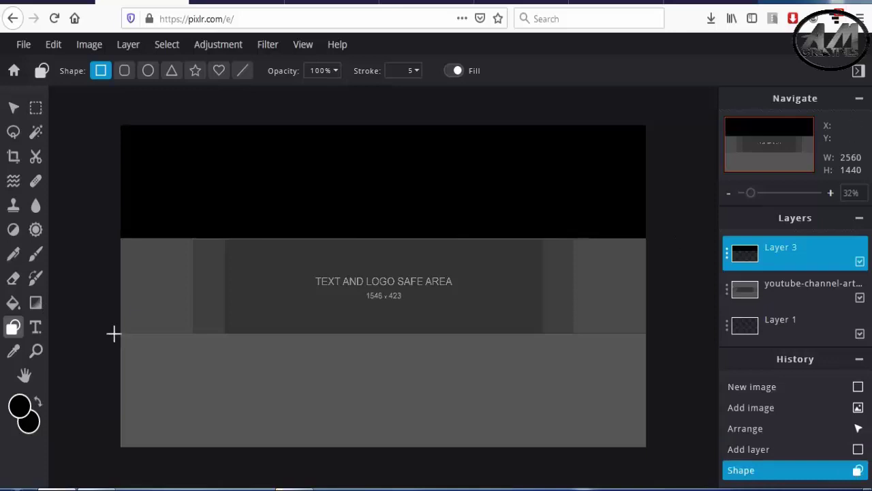
left_click_drag(122, 334, 666, 470)
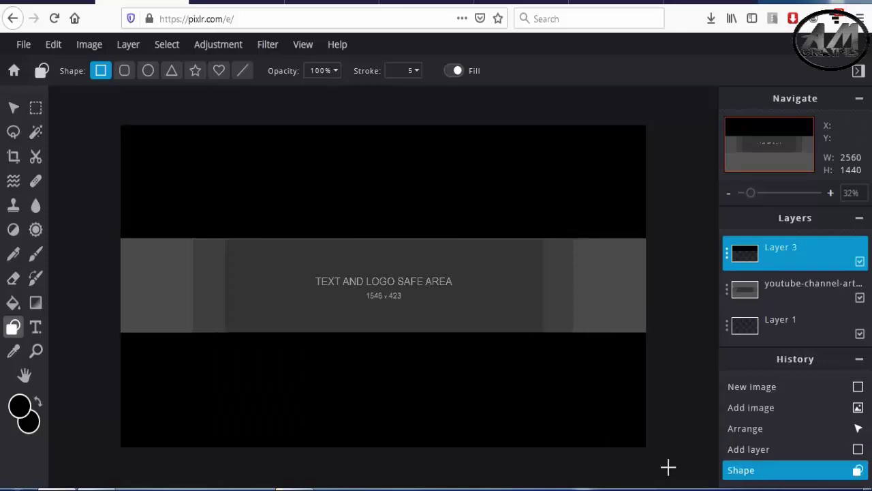
left_click_drag(667, 467, 668, 467)
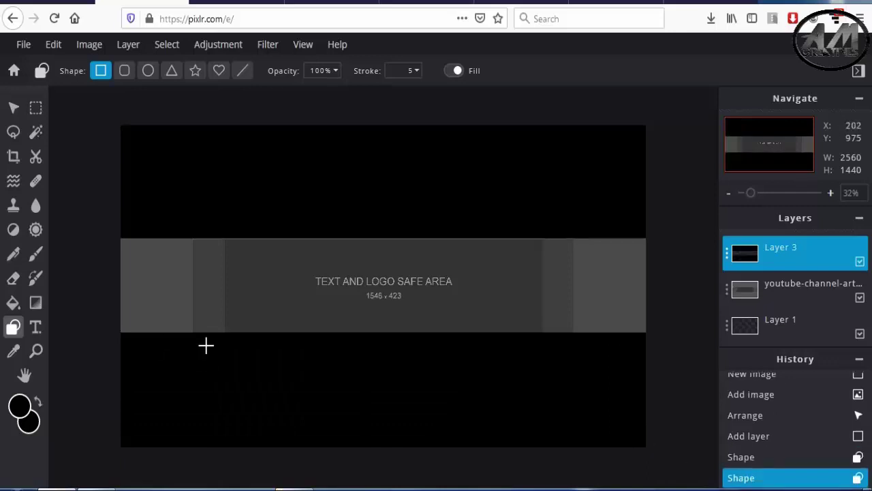
left_click(14, 107)
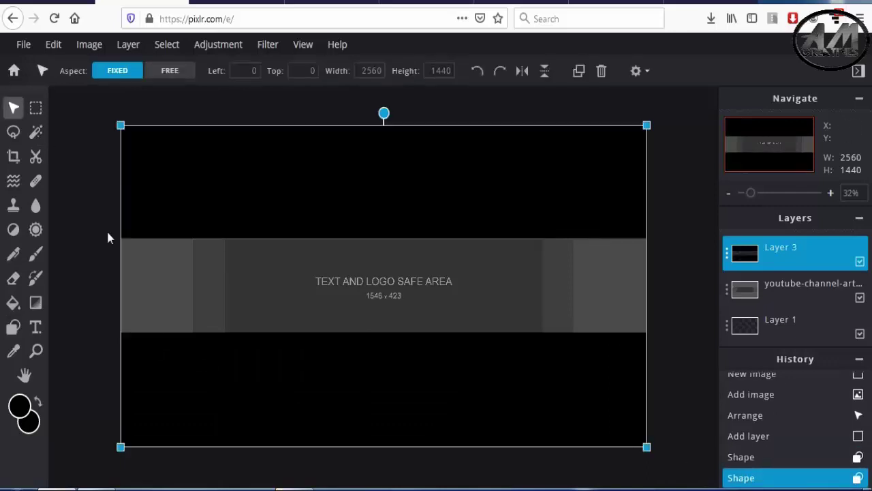
left_click(91, 239)
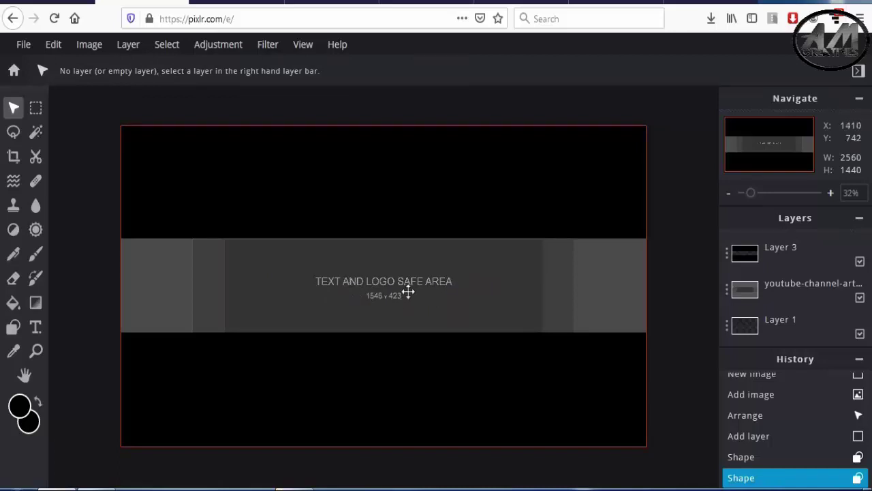
- On the DaFont site, search for the 'againts' font
left_click(236, 2)
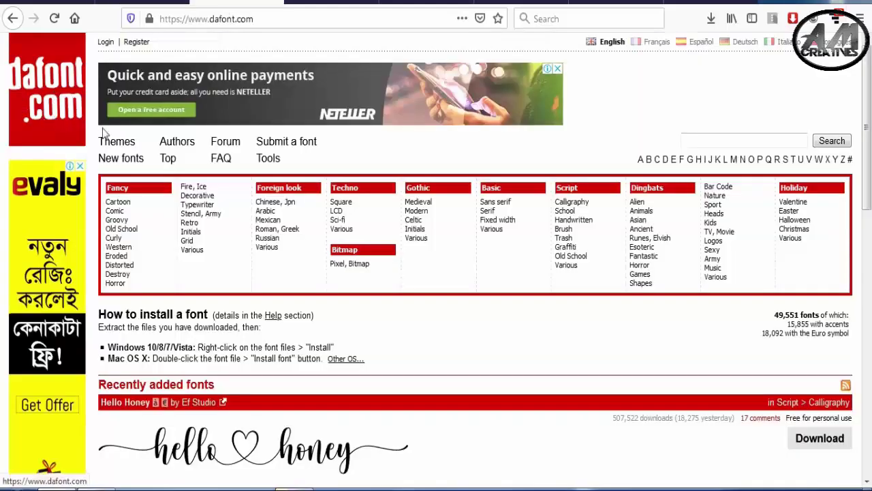
scroll(457, 351, "down", 3)
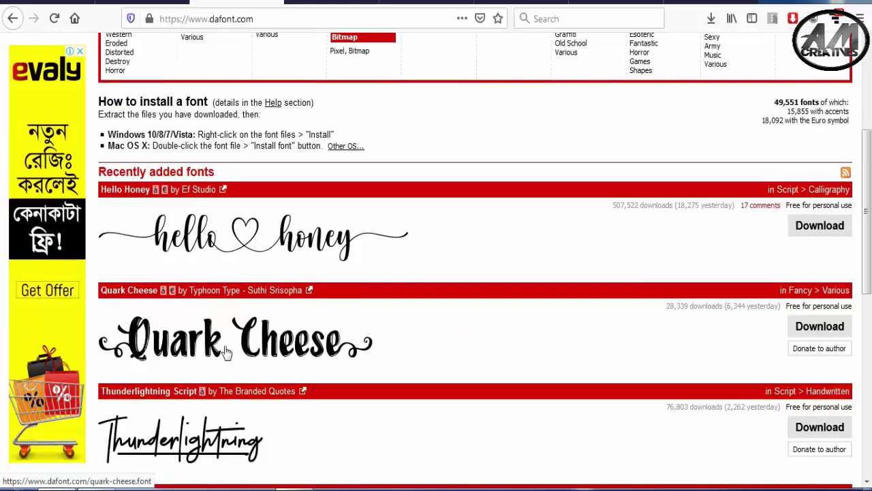
scroll(389, 393, "down", 3)
scroll(396, 387, "down", 3)
scroll(396, 387, "up", 1)
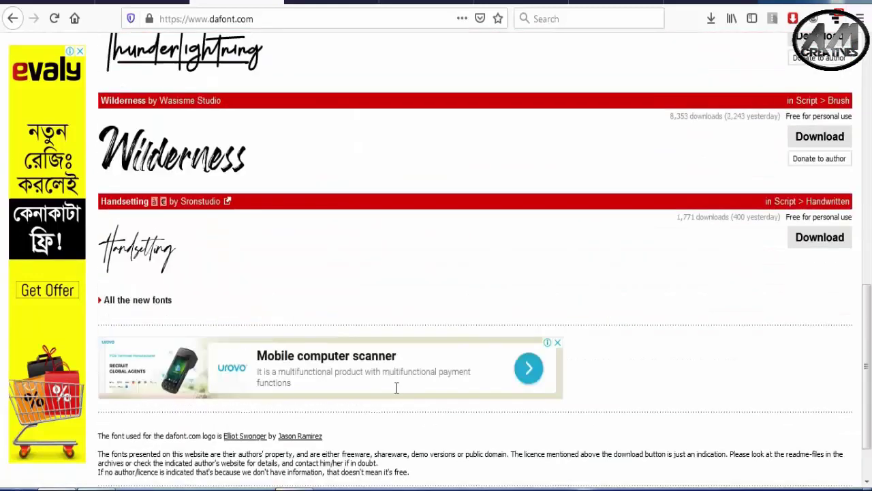
scroll(399, 387, "up", 5)
scroll(409, 372, "up", 3)
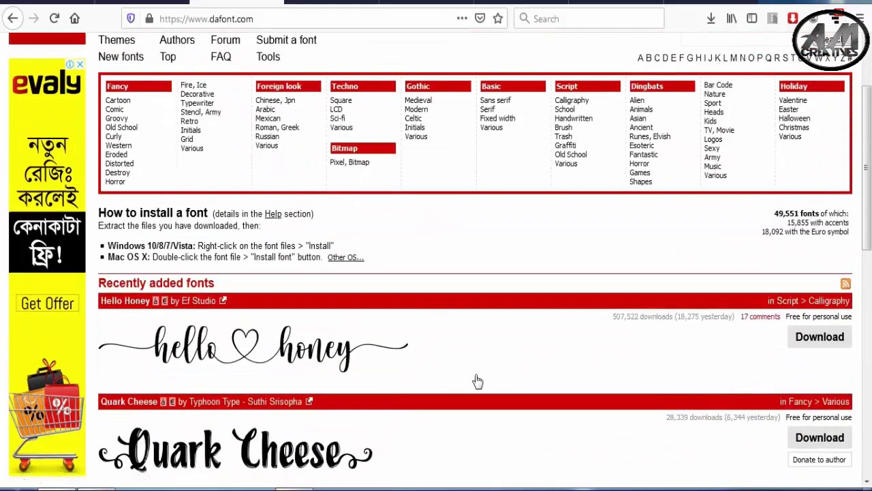
scroll(477, 382, "up", 2)
left_click(729, 141)
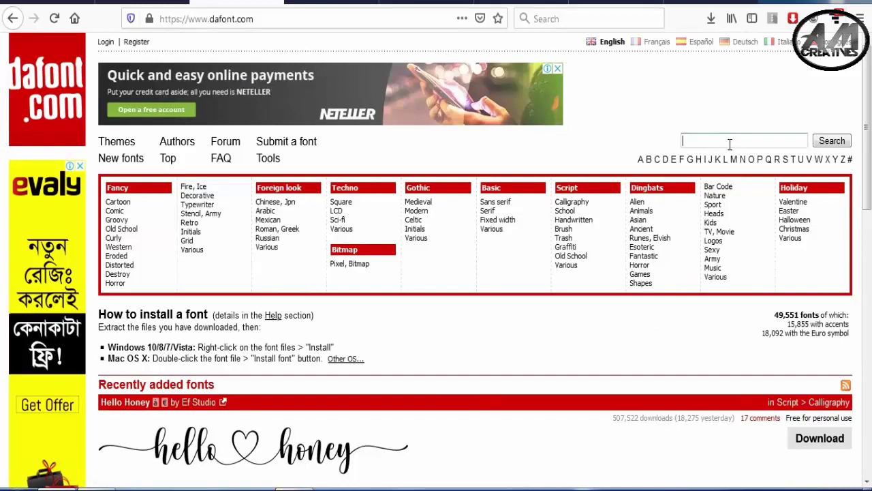
type("aga")
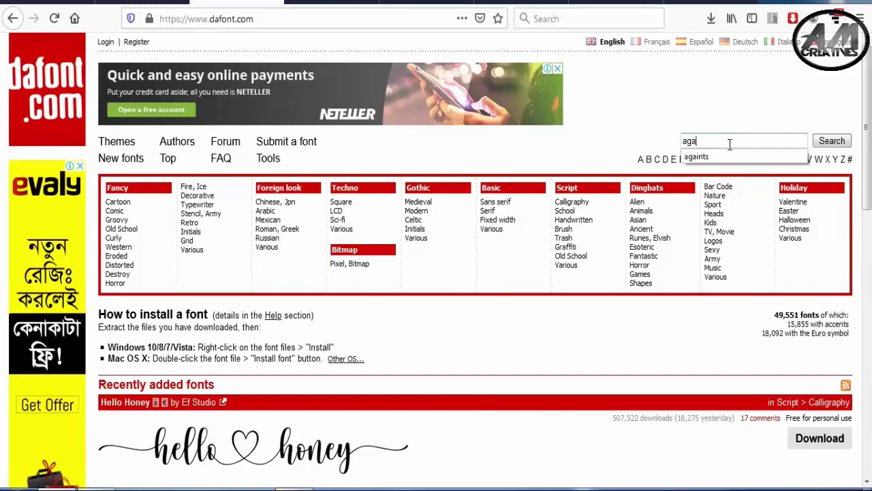
left_click(725, 158)
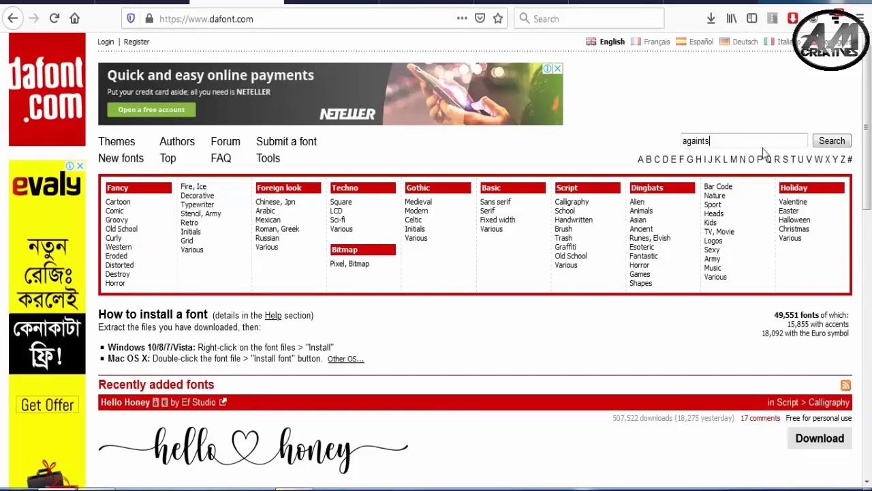
left_click(833, 141)
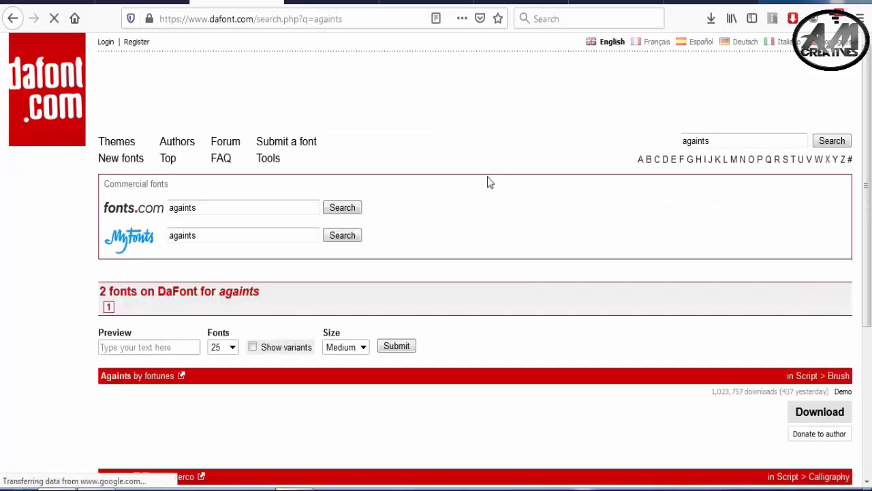
- Download againts.zip and show it in its Downloads folder
scroll(486, 182, "down", 3)
scroll(486, 181, "down", 3)
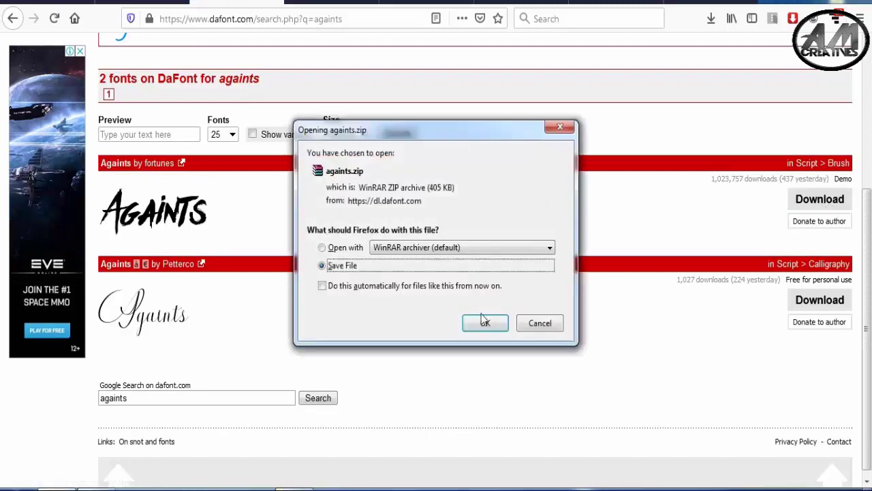
left_click(484, 321)
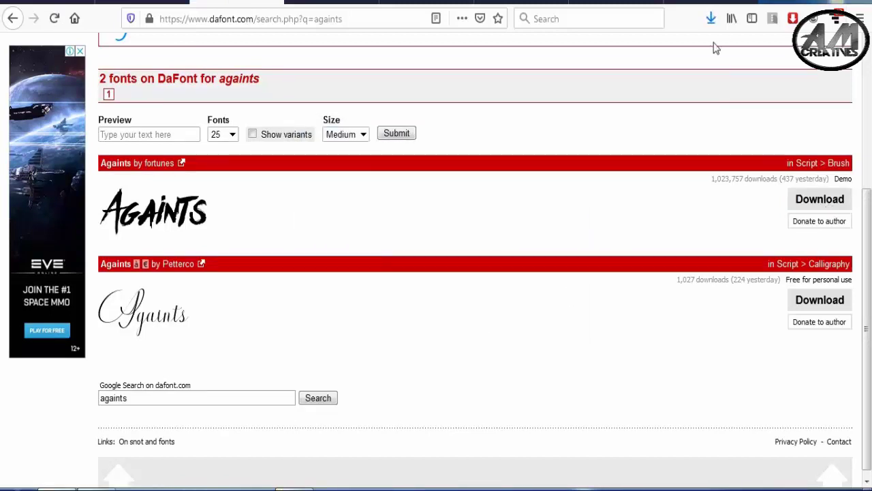
left_click(711, 20)
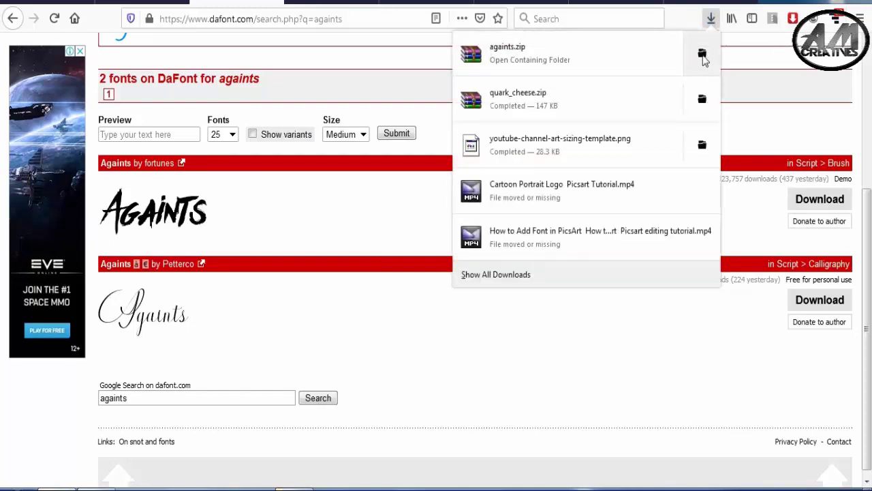
left_click(702, 54)
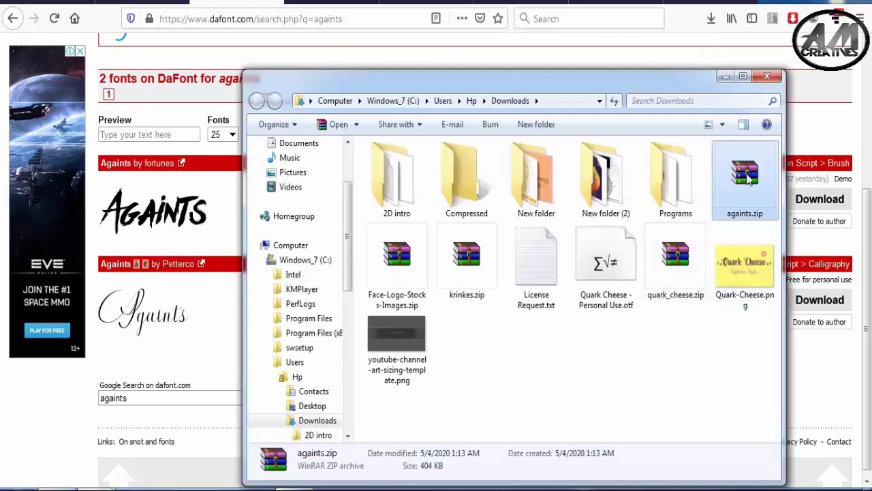
- Extract againts.zip into the Downloads folder
right_click(745, 178)
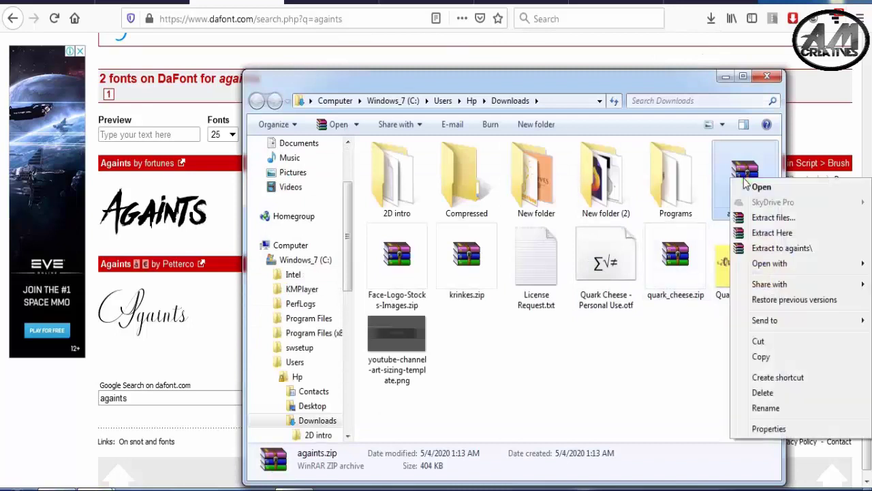
left_click(774, 234)
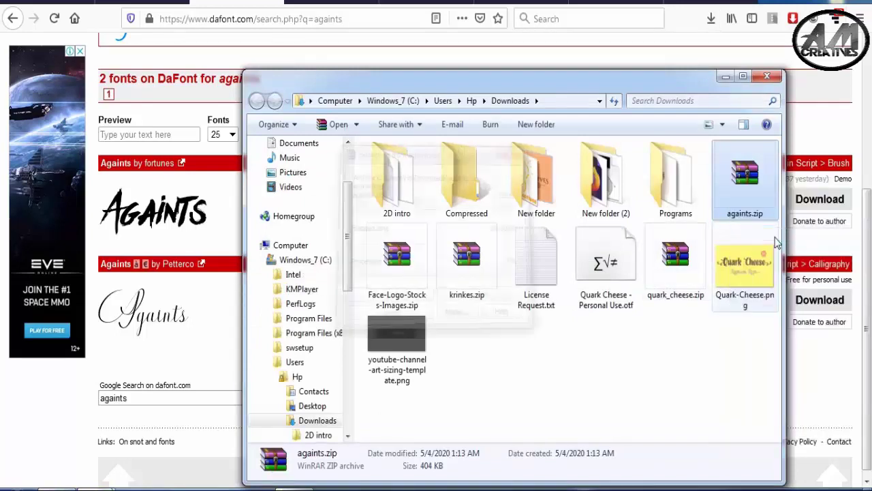
left_click(608, 394)
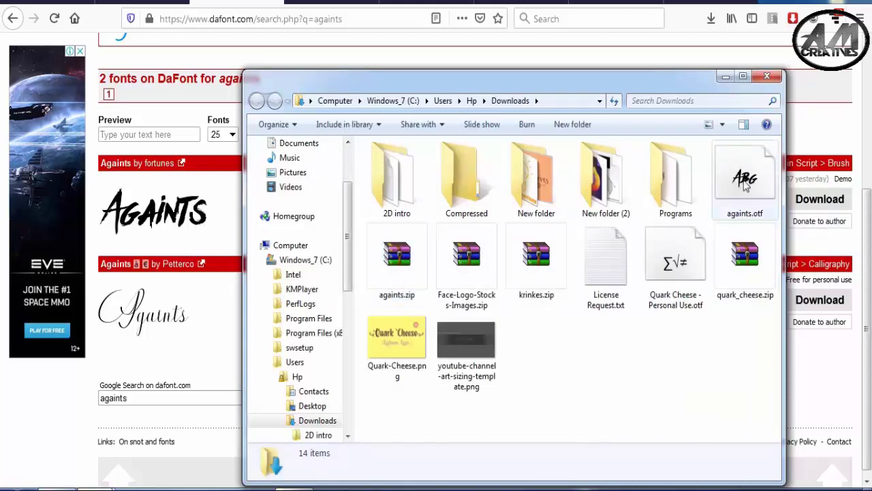
- Install the Againts font from againts.otf, keeping the existing copy, and close the windows
double_click(745, 184)
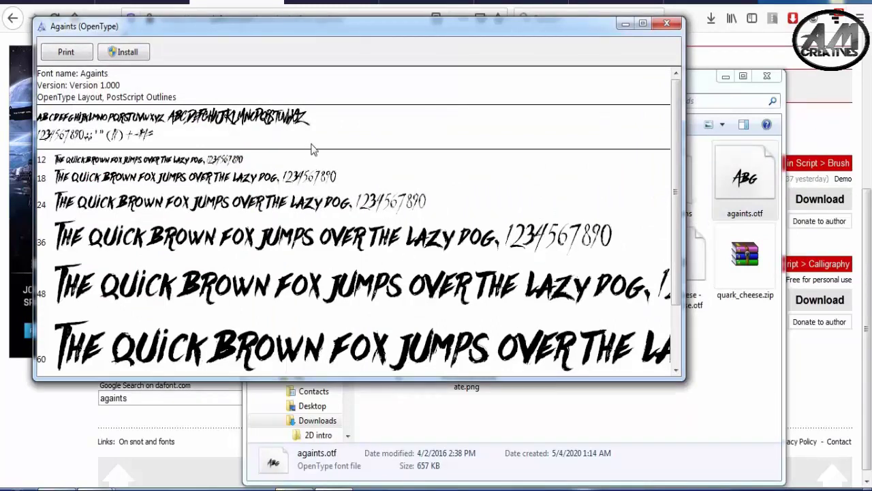
left_click(122, 55)
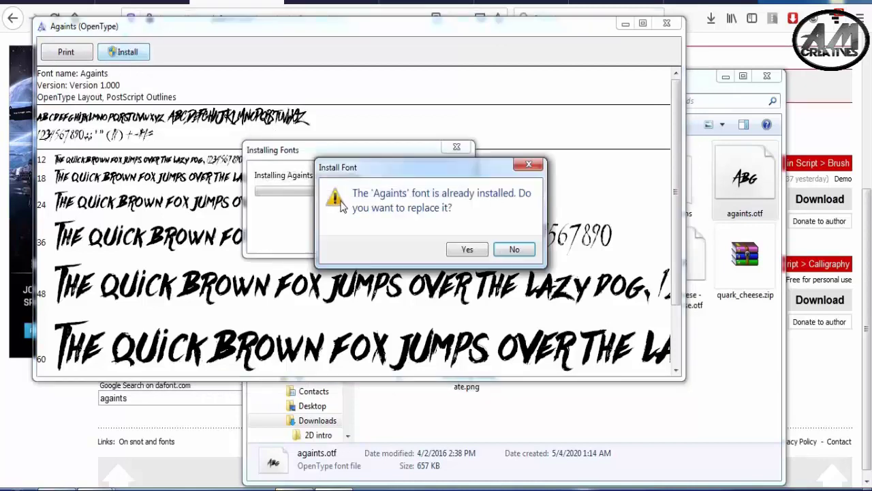
left_click(515, 256)
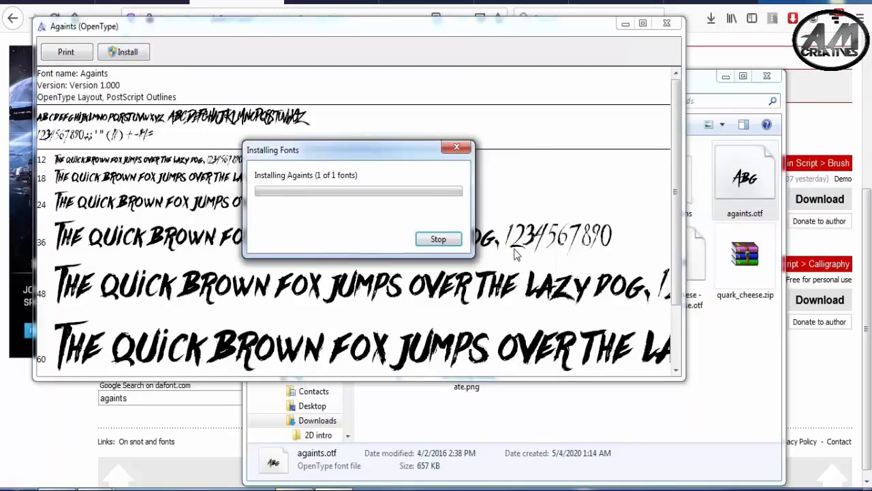
left_click(431, 240)
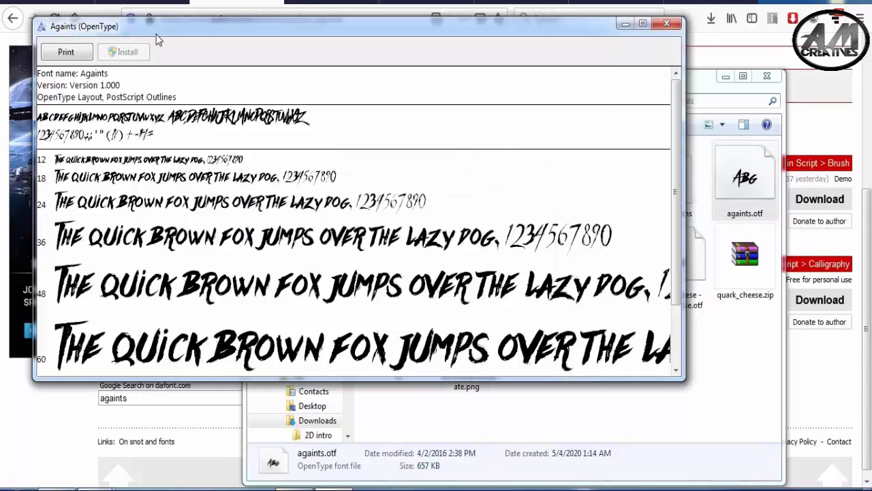
left_click(666, 25)
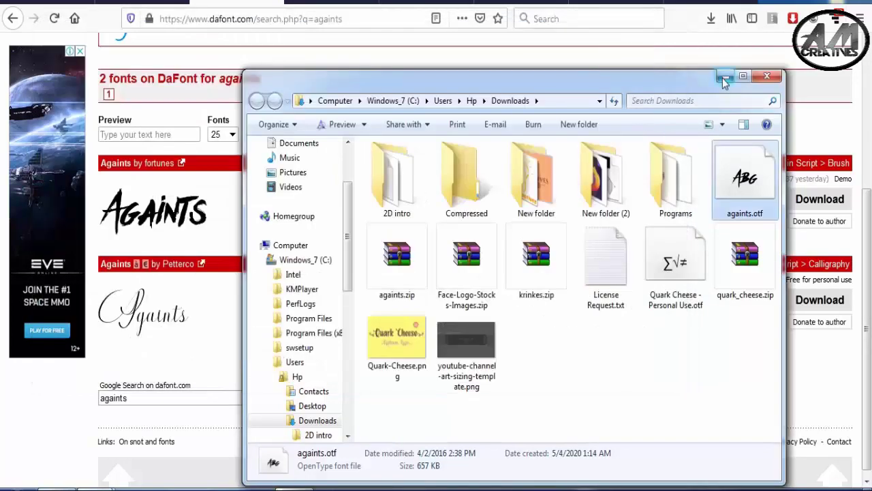
left_click(725, 76)
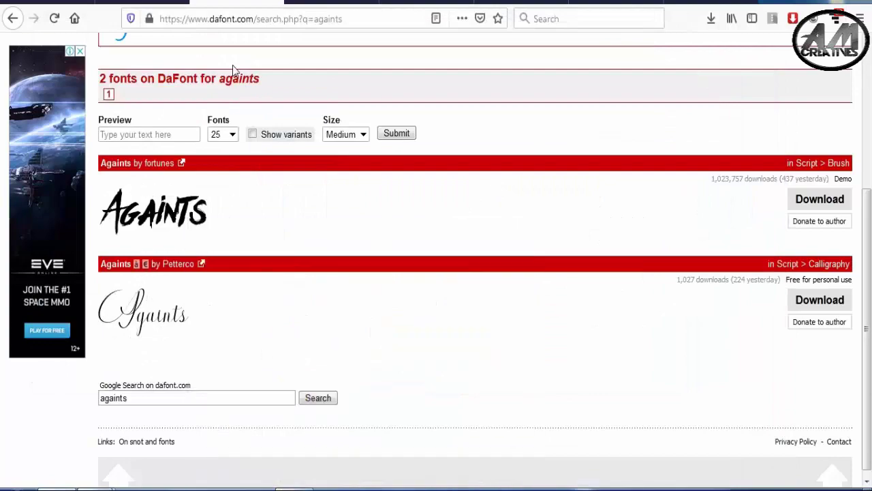
- Back in Pixlr E, add a text layer reading 'AM CREATIVES' in the Againts font
left_click(142, 3)
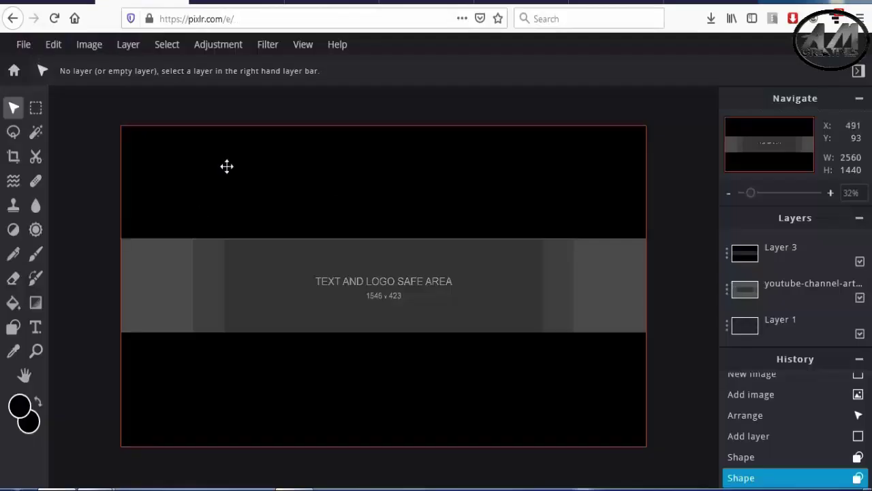
left_click(36, 328)
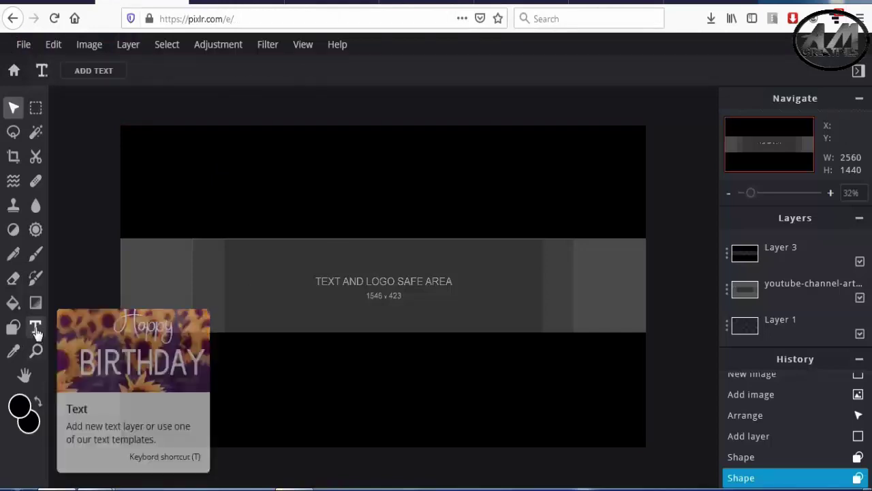
left_click(94, 71)
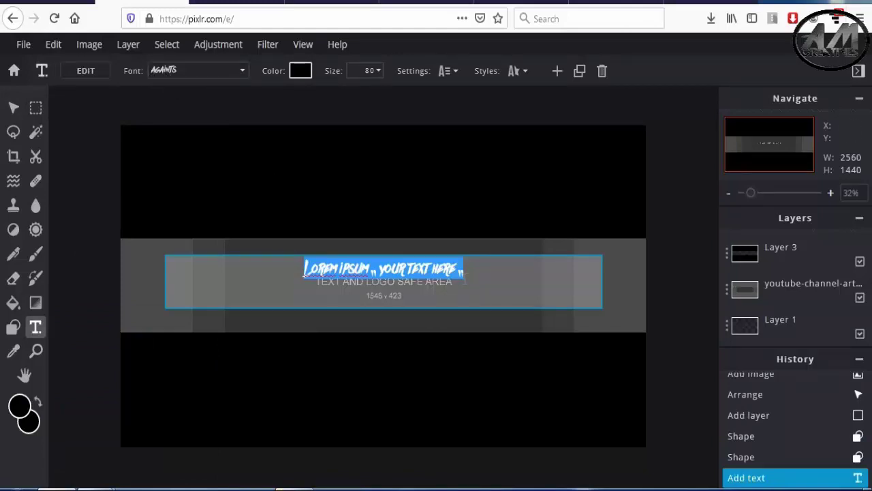
key("BackSpace")
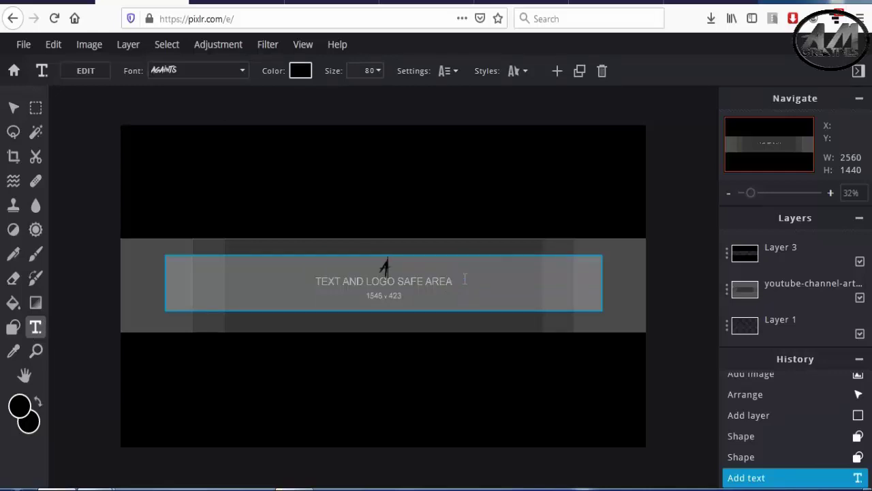
type("M")
type(" CR")
type("EAT")
type("IVES")
- Enlarge the AM CREATIVES title to size 143 and nudge it into place
left_click(379, 68)
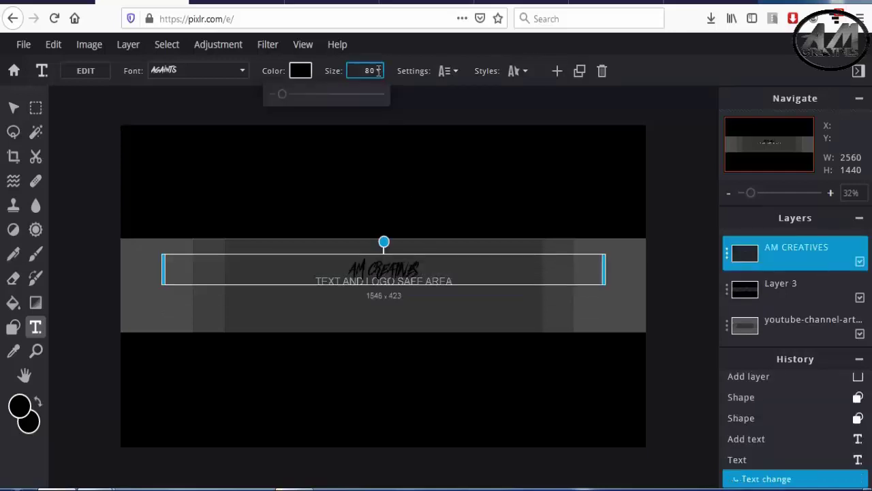
left_click_drag(283, 94, 291, 101)
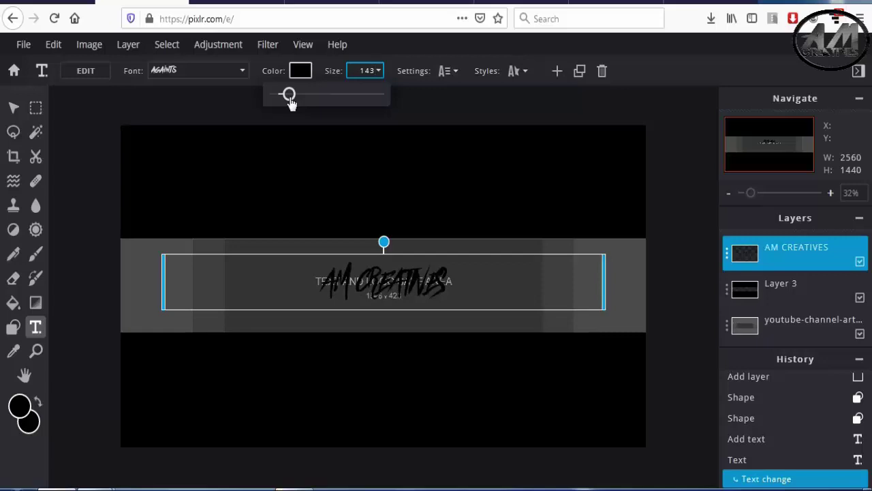
left_click_drag(290, 101, 290, 101)
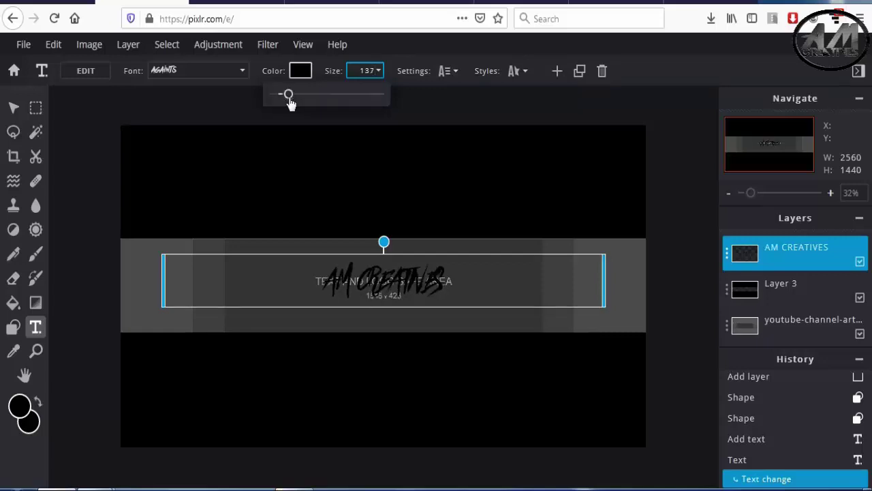
left_click_drag(290, 100, 291, 102)
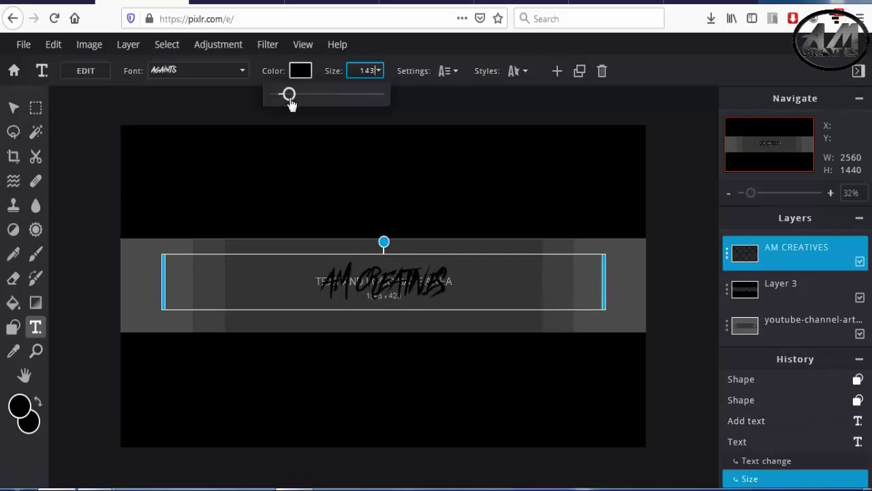
left_click(291, 100)
left_click(422, 284)
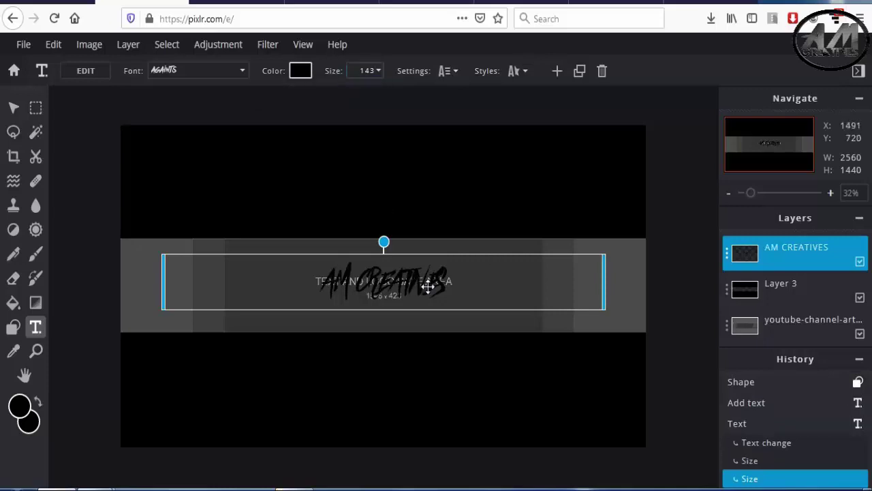
mouse_move(409, 277)
left_mouse_down()
mouse_move(399, 289)
mouse_move(406, 276)
left_mouse_up()
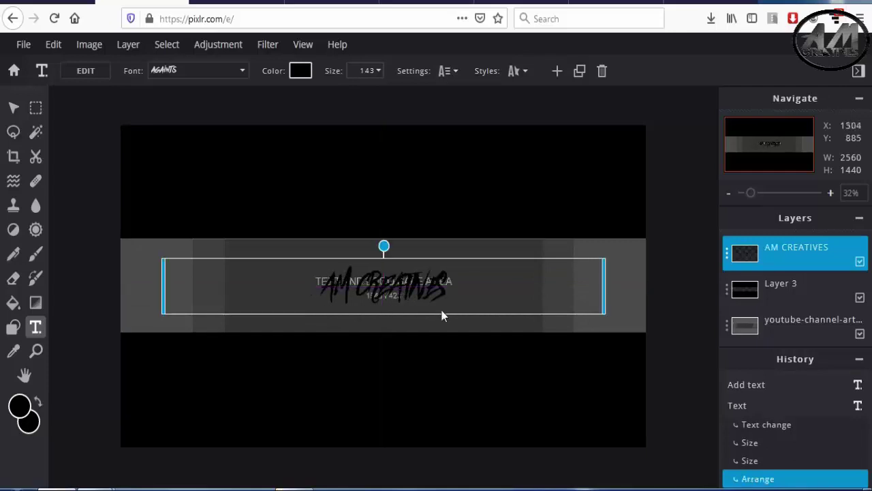
- Recolour the title lettering white (#FCFBFB)
left_click(300, 70)
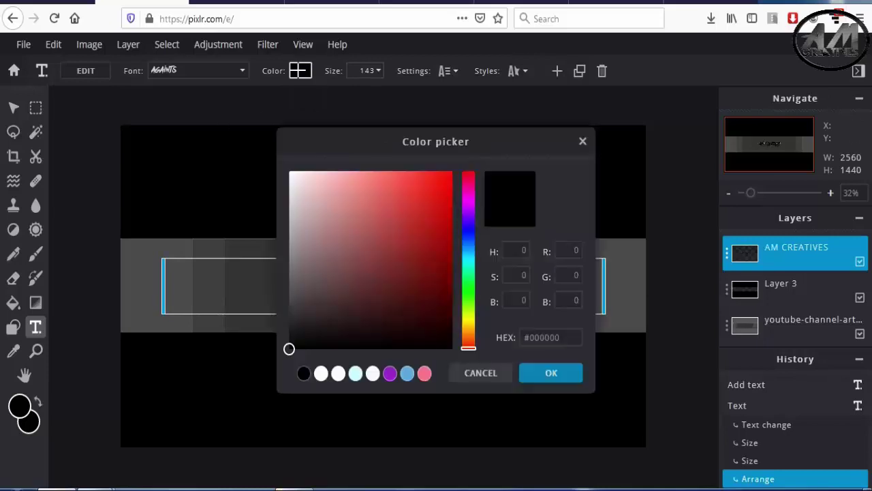
left_click(321, 374)
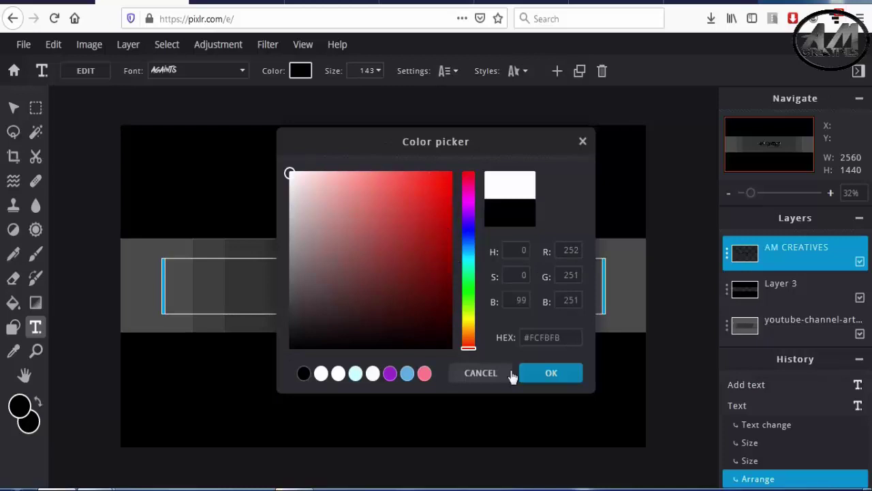
left_click(551, 380)
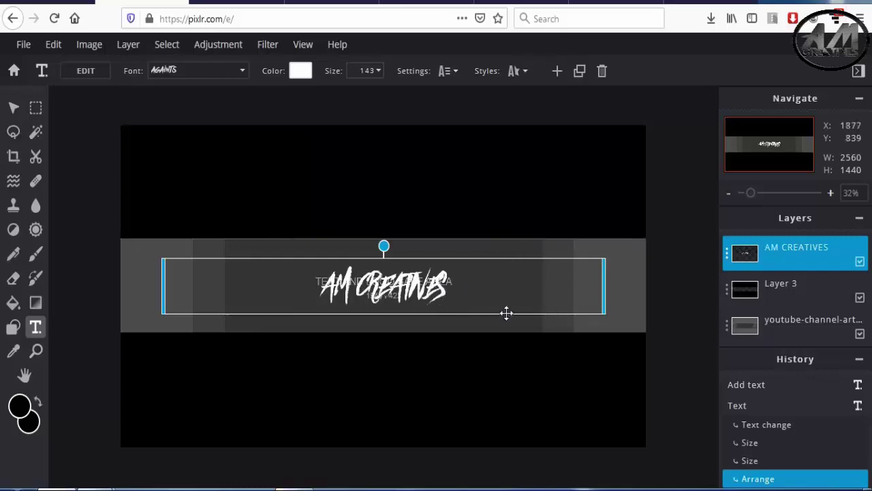
- Make the AM CREATIVES title bold
left_click(456, 72)
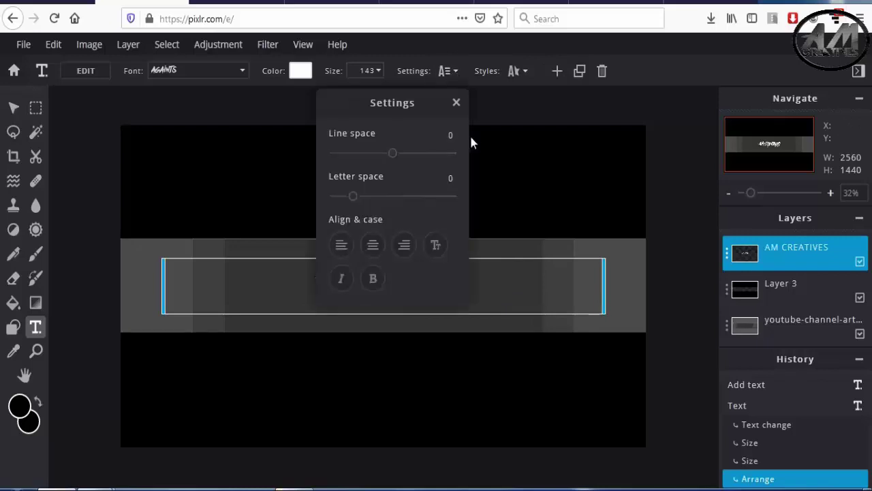
left_click(373, 280)
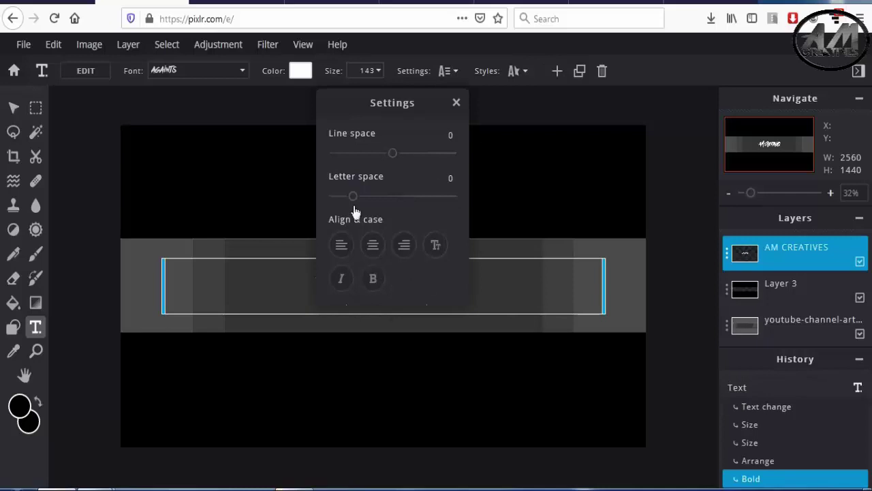
left_click(508, 190)
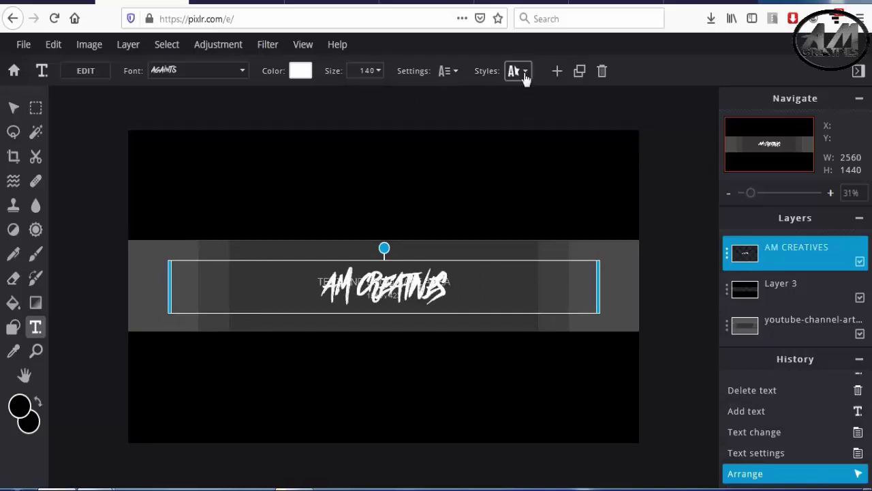
- Add a 100% opacity drop shadow offset 10 vertically and about 10 horizontally
left_click(525, 77)
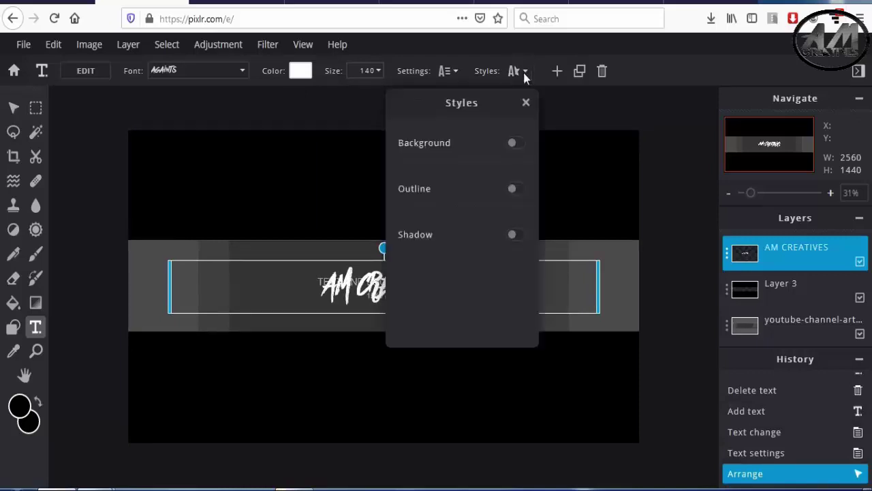
left_click(513, 236)
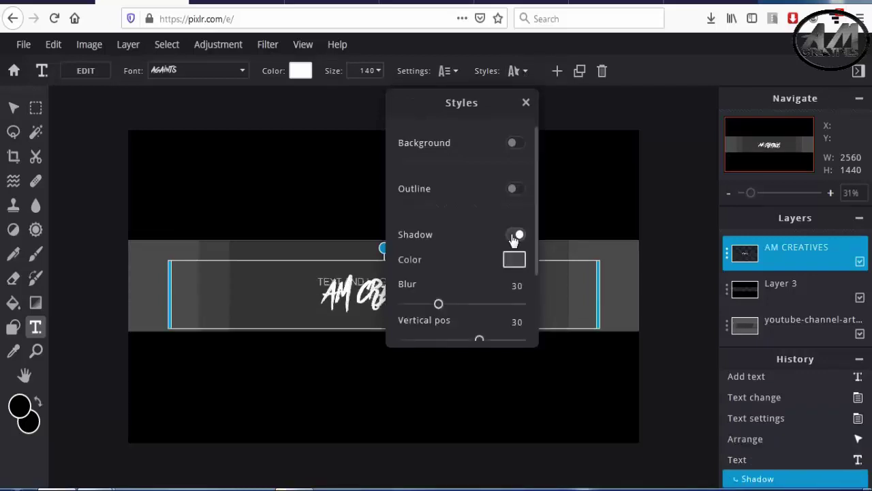
scroll(469, 283, "down", 1)
scroll(477, 276, "down", 2)
scroll(477, 272, "down", 1)
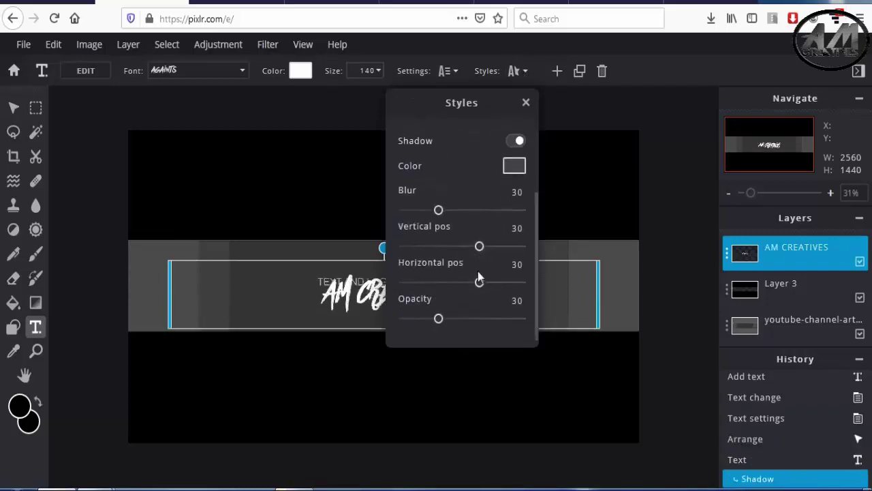
left_click_drag(440, 320, 535, 325)
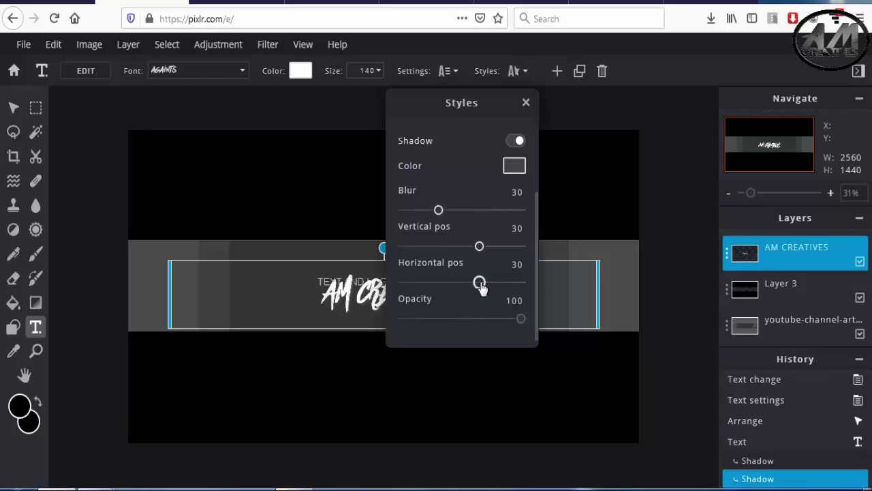
left_click_drag(480, 287, 466, 286)
left_click_drag(479, 250, 469, 250)
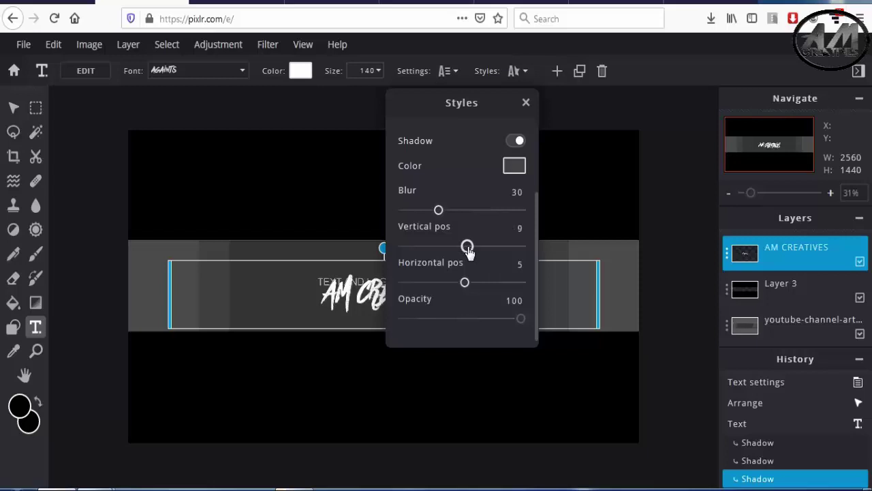
left_click_drag(469, 252, 469, 252)
left_click_drag(466, 282, 470, 272)
- Set the title's drop shadow colour to black and fine-tune its blur
left_click(514, 169)
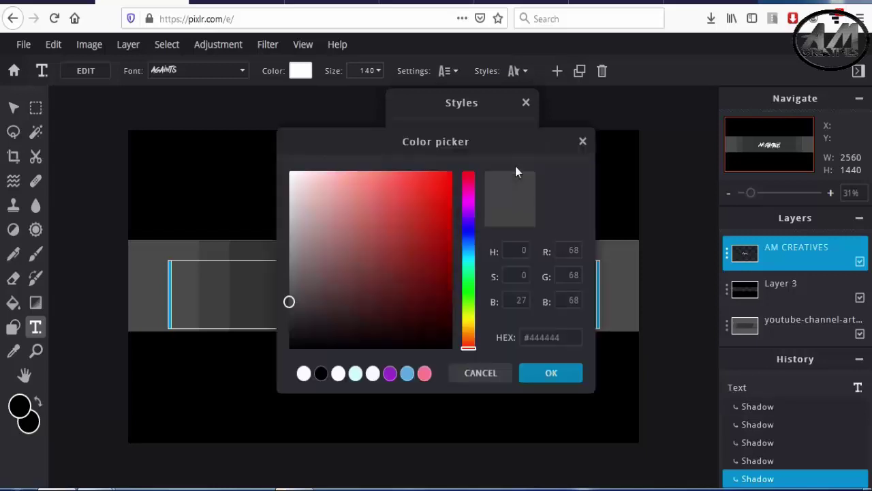
left_click(321, 374)
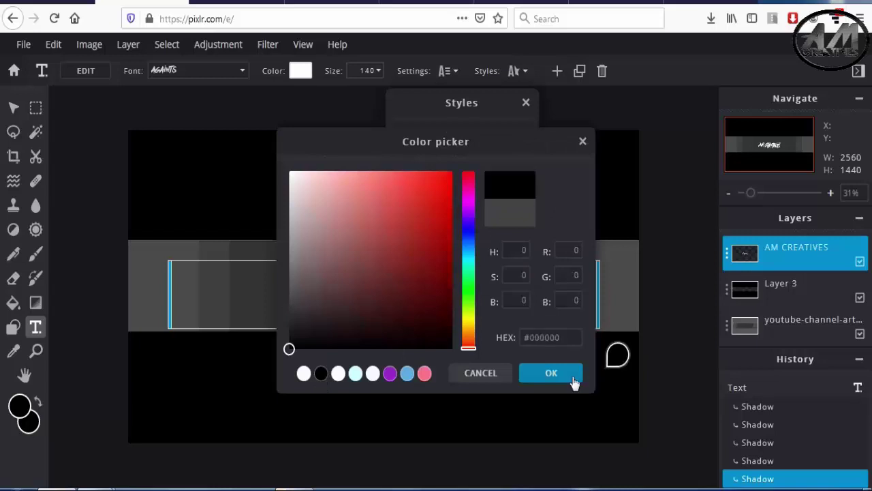
left_click(551, 375)
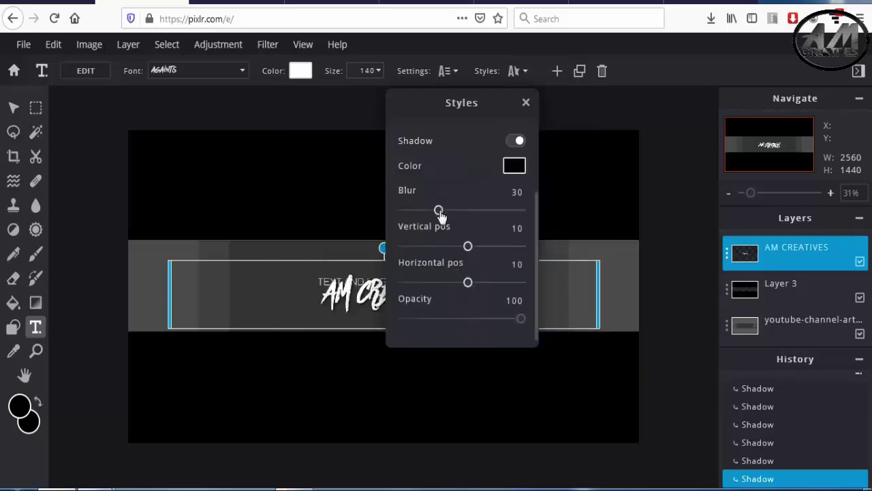
left_click_drag(440, 214, 466, 215)
mouse_move(466, 216)
left_mouse_down()
mouse_move(531, 220)
mouse_move(386, 217)
mouse_move(440, 218)
left_mouse_up()
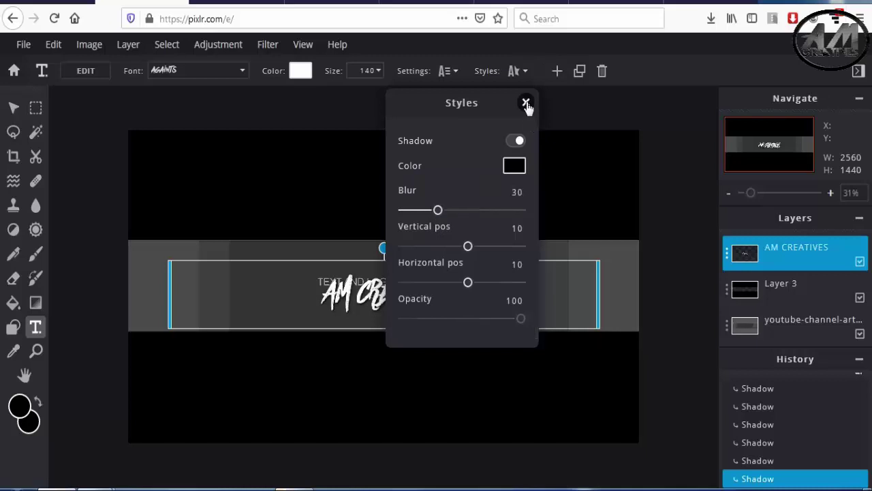
- Move the AM CREATIVES title to the centre of the banner strip and commit it
left_click(568, 225)
mouse_move(394, 297)
left_mouse_down()
mouse_move(410, 290)
mouse_move(389, 288)
left_mouse_up()
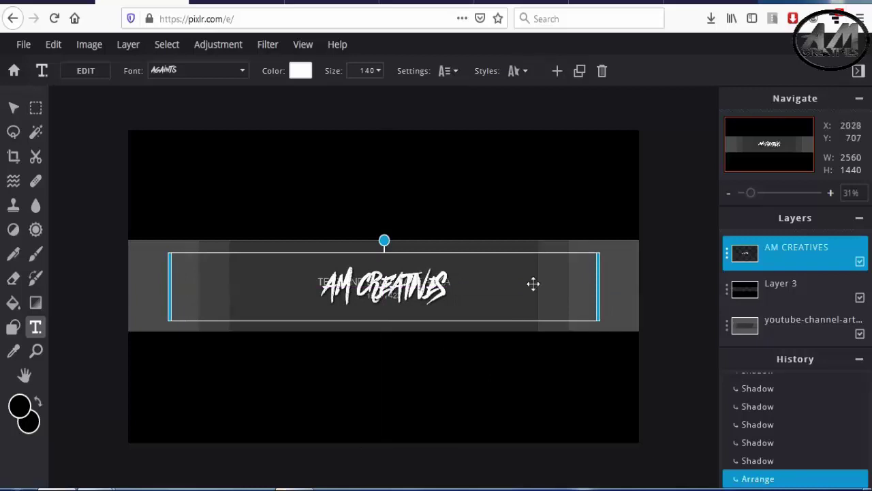
left_click(616, 288)
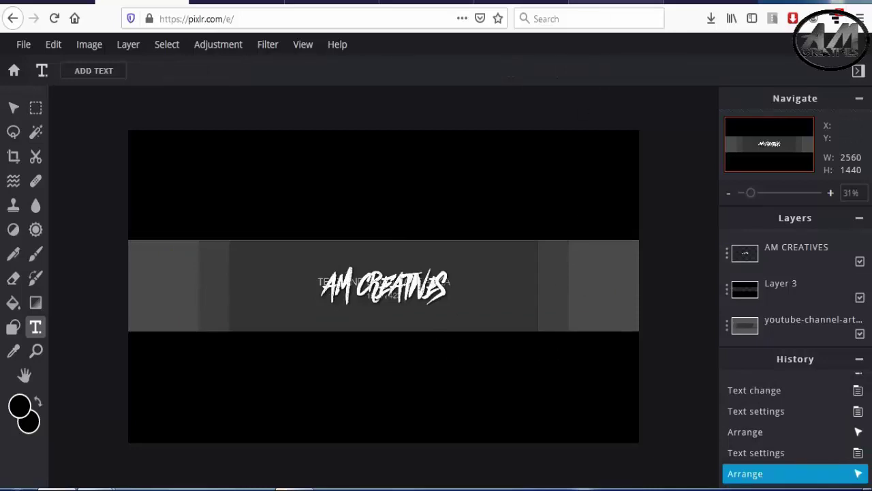
- Save the freepnglogos Twitter bird PNG from the image results into Downloads
left_click(613, 2)
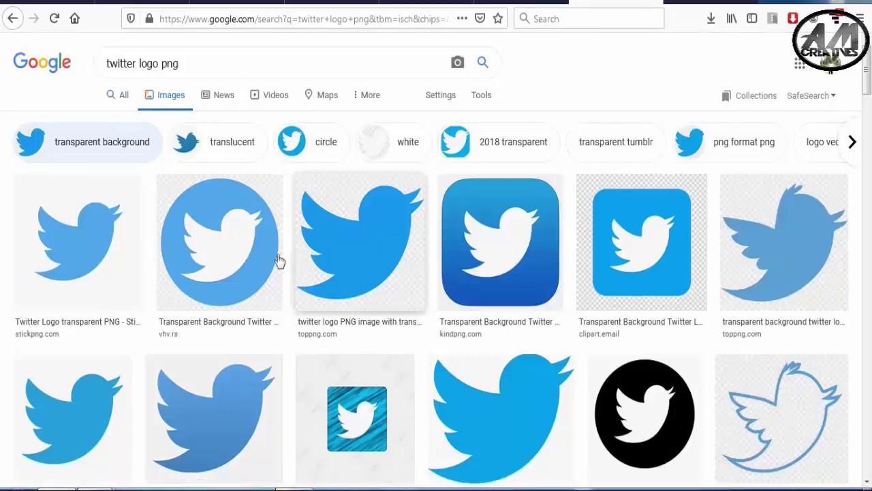
left_click(72, 416)
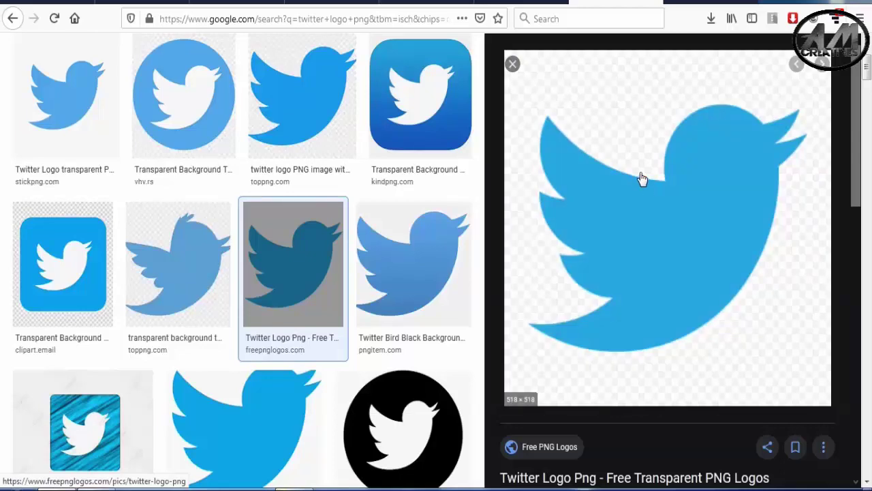
right_click(642, 178)
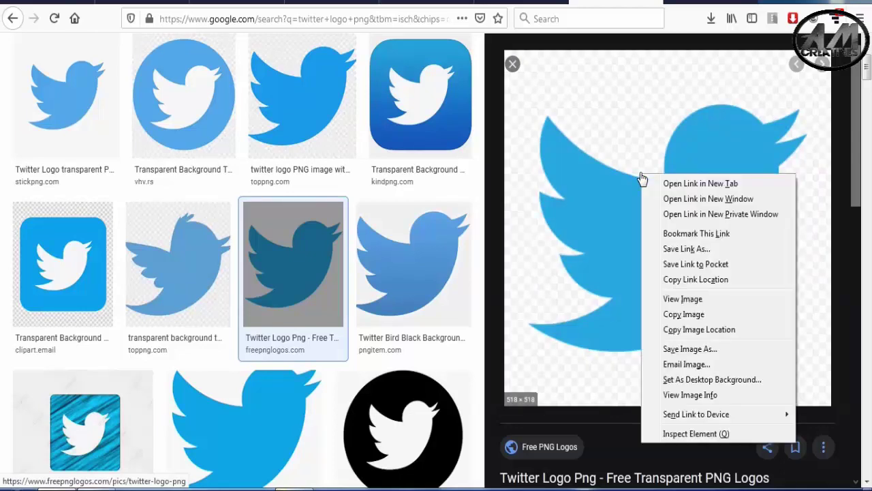
left_click(696, 351)
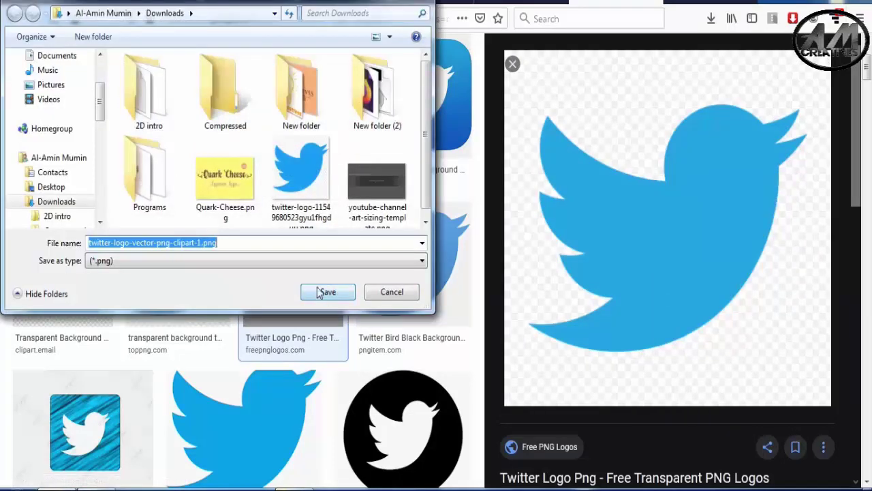
left_click(326, 292)
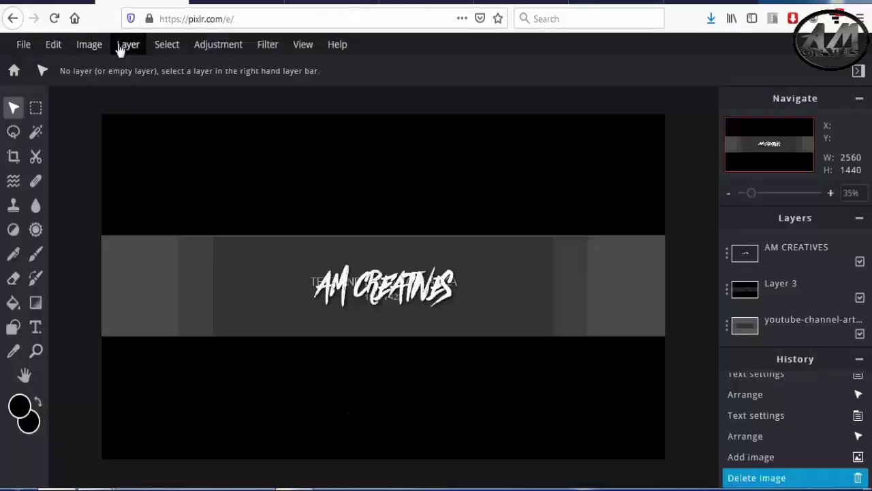
- Add twitter-logo-vector-png-clipart-1.png from Downloads as a new image layer
left_click(128, 45)
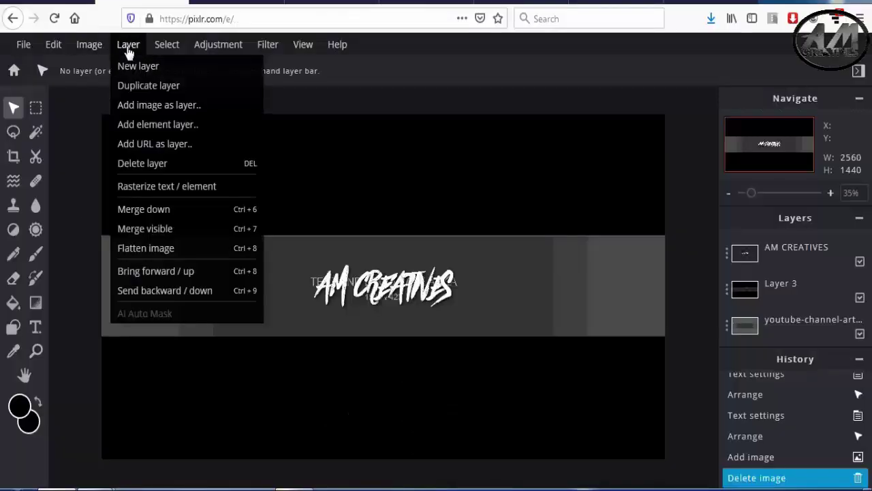
left_click(159, 108)
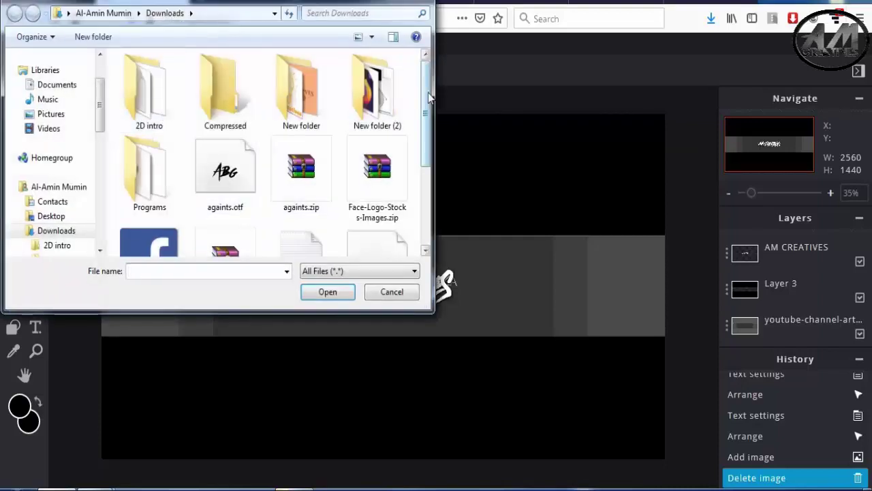
left_click_drag(430, 98, 430, 191)
left_click(293, 202)
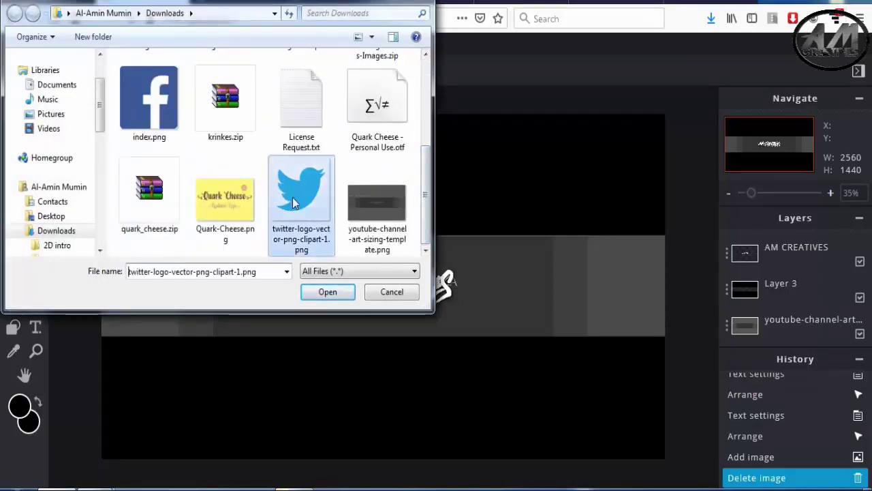
left_click(329, 293)
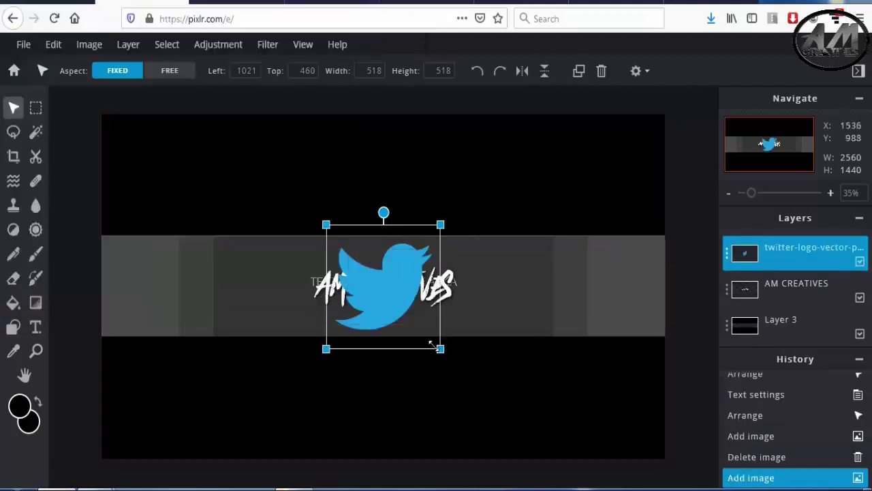
- Free-transform the Twitter logo down to a 66 × 66 icon
left_click(54, 51)
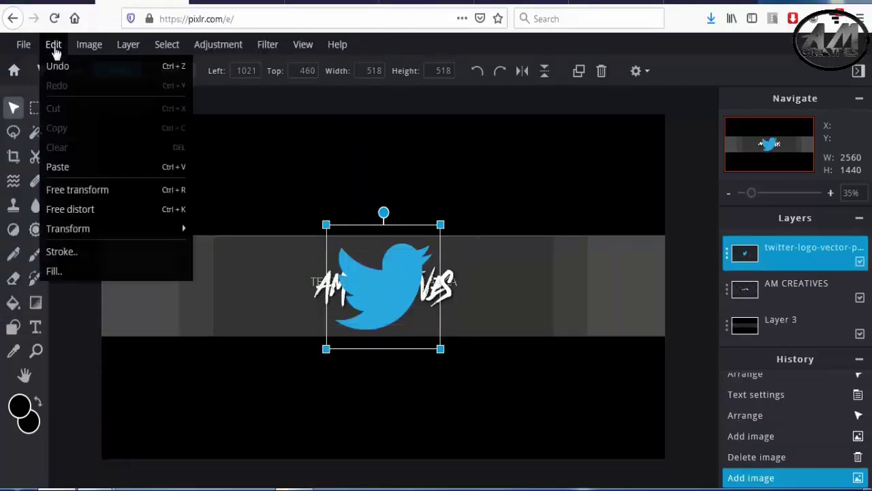
left_click(107, 193)
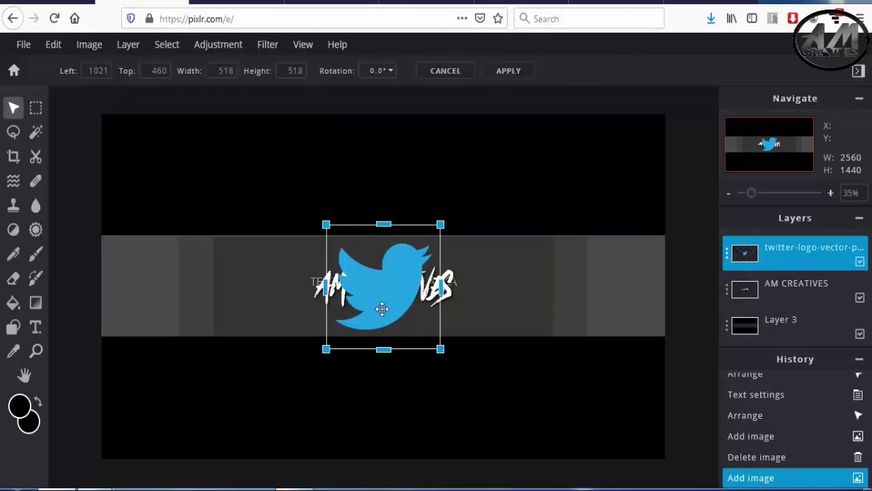
mouse_move(441, 349)
left_mouse_down()
mouse_move(445, 328)
mouse_move(293, 335)
mouse_move(469, 362)
mouse_move(374, 298)
mouse_move(357, 258)
mouse_move(301, 259)
mouse_move(257, 282)
mouse_move(238, 280)
mouse_move(242, 293)
mouse_move(229, 286)
mouse_move(235, 300)
mouse_move(226, 286)
left_mouse_up()
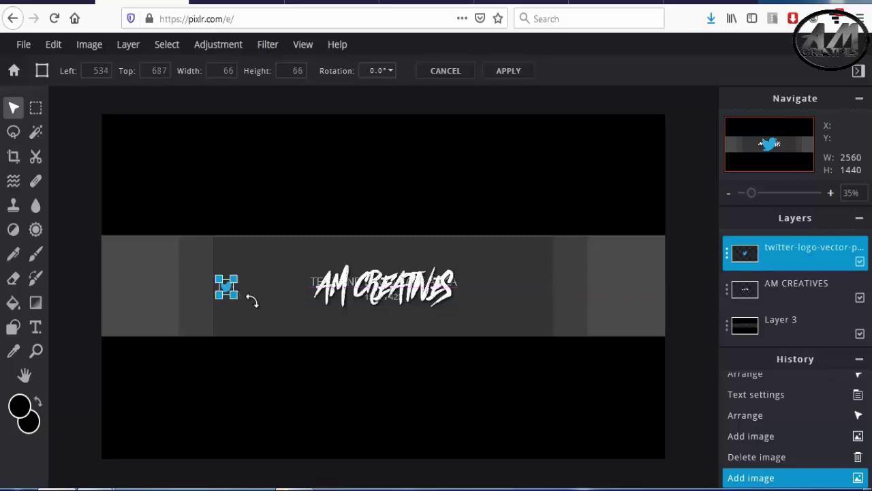
- Place the Twitter icon at 524, 687 on the strip's left side and commit it
scroll(252, 301, "up", 1)
scroll(177, 306, "up", 1)
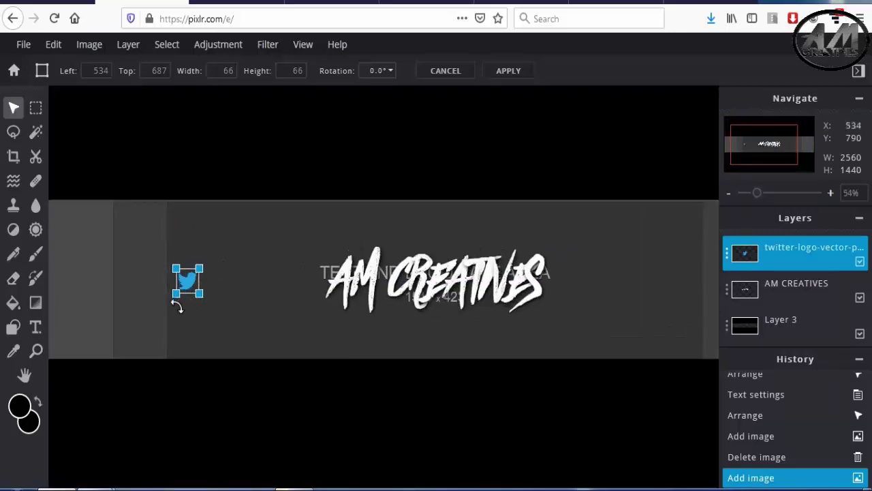
scroll(176, 307, "up", 1)
scroll(177, 307, "up", 2)
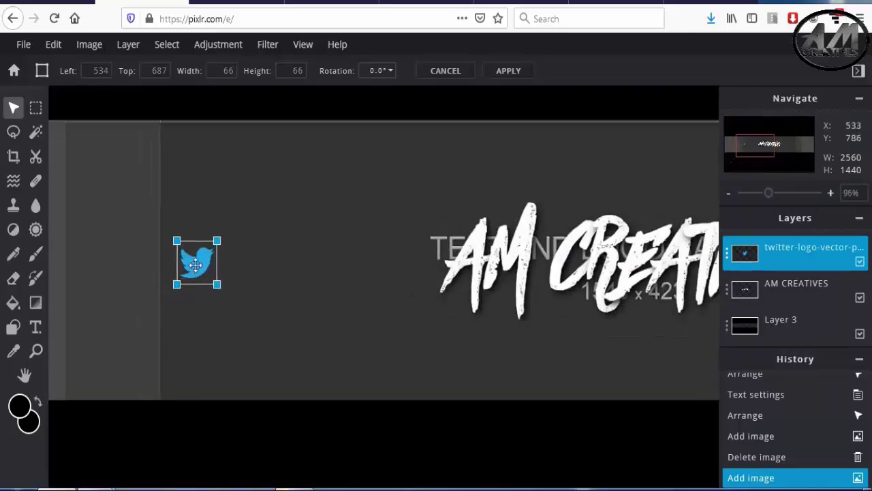
left_click_drag(195, 265, 188, 262)
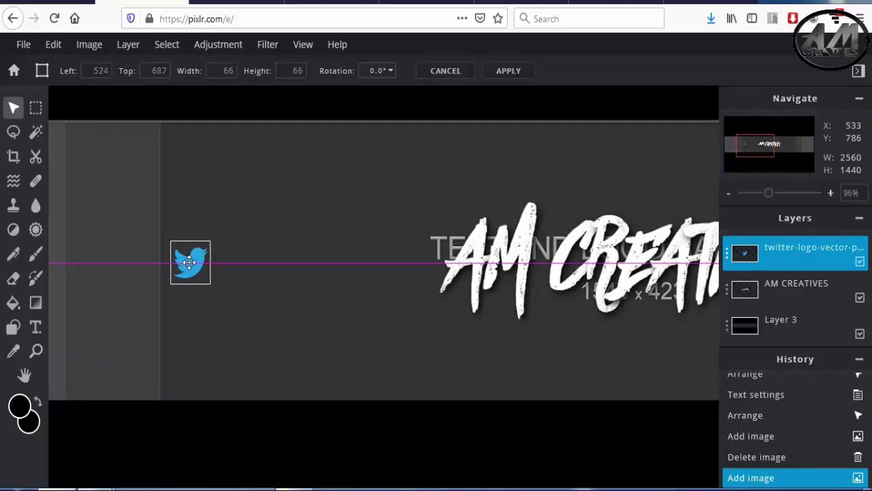
left_click_drag(189, 262, 188, 262)
left_click(328, 288)
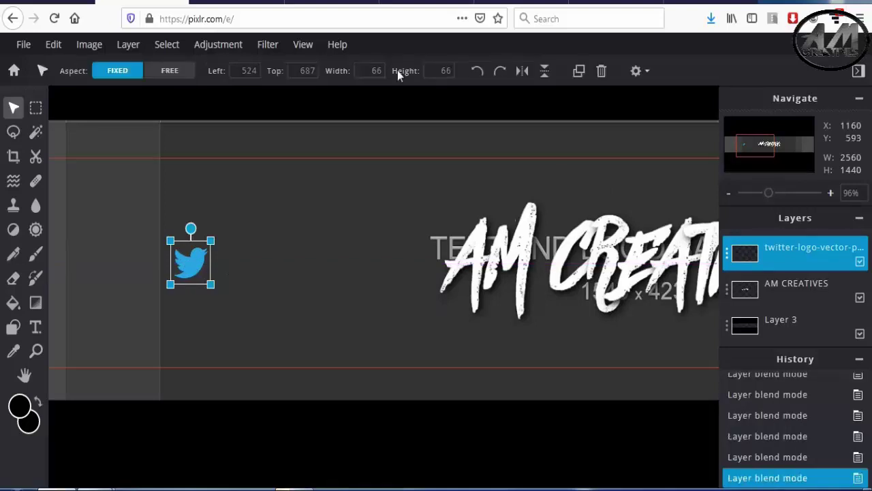
- Start a Color lookup adjustment on the logo and set a gradient stop to white
left_click(218, 45)
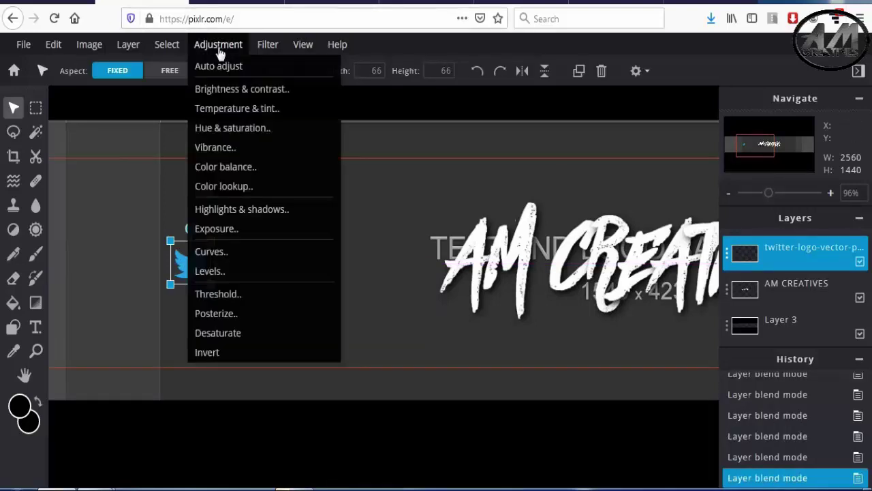
left_click(253, 188)
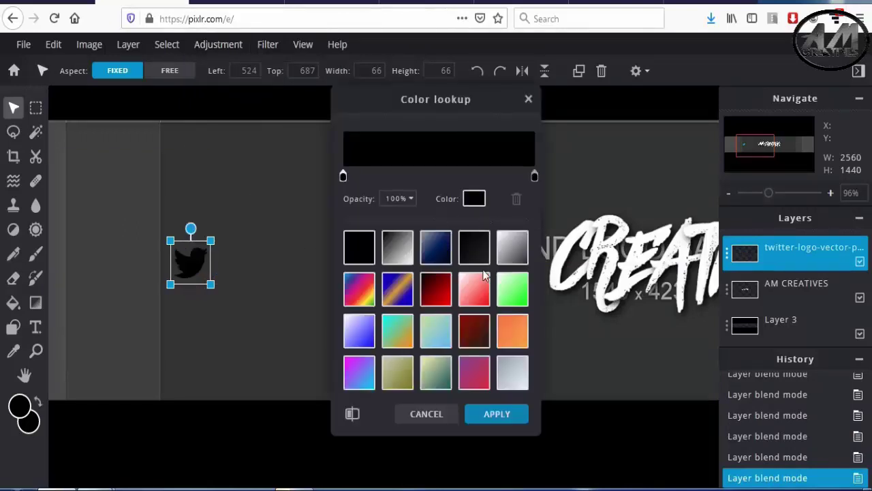
scroll(511, 249, "down", 3)
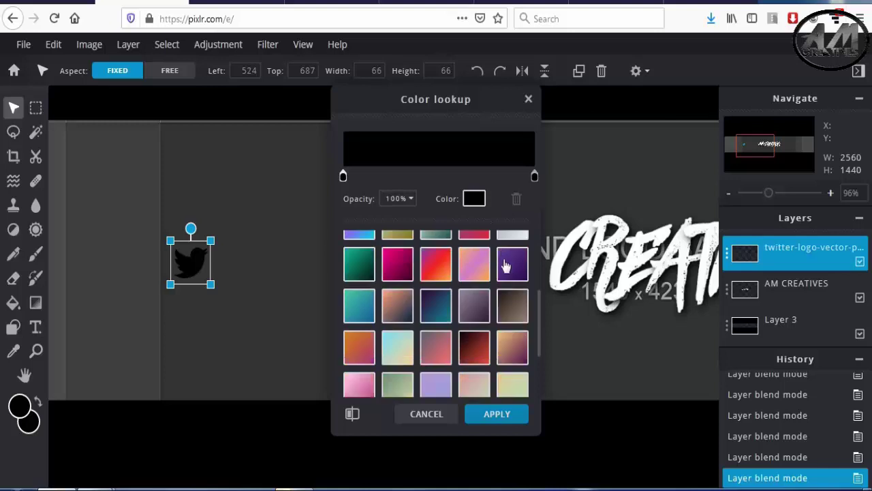
scroll(505, 266, "down", 3)
scroll(502, 275, "up", 5)
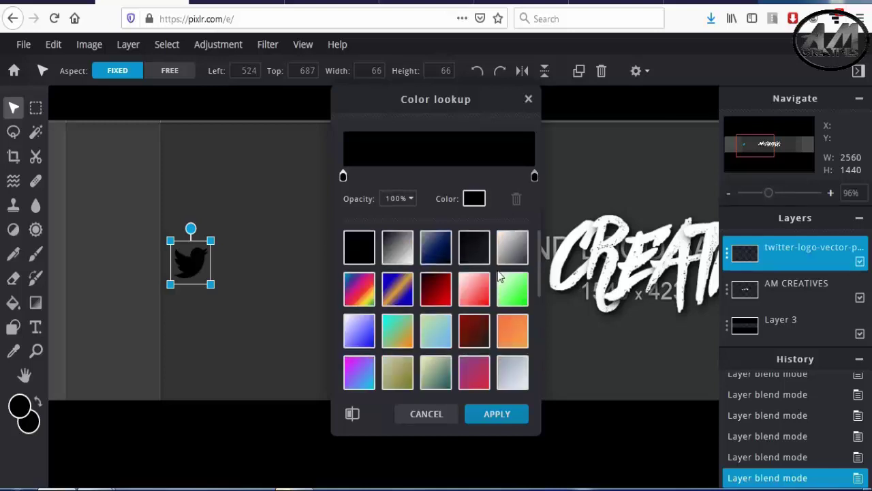
left_click(475, 201)
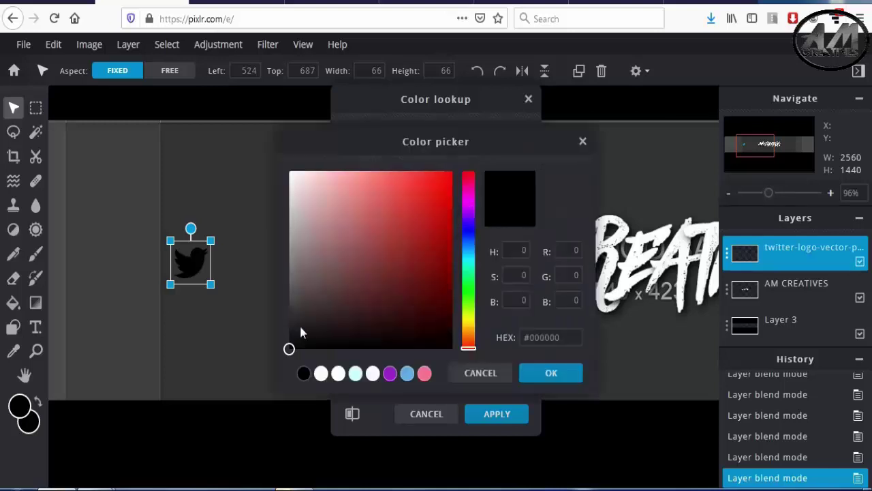
left_click(321, 374)
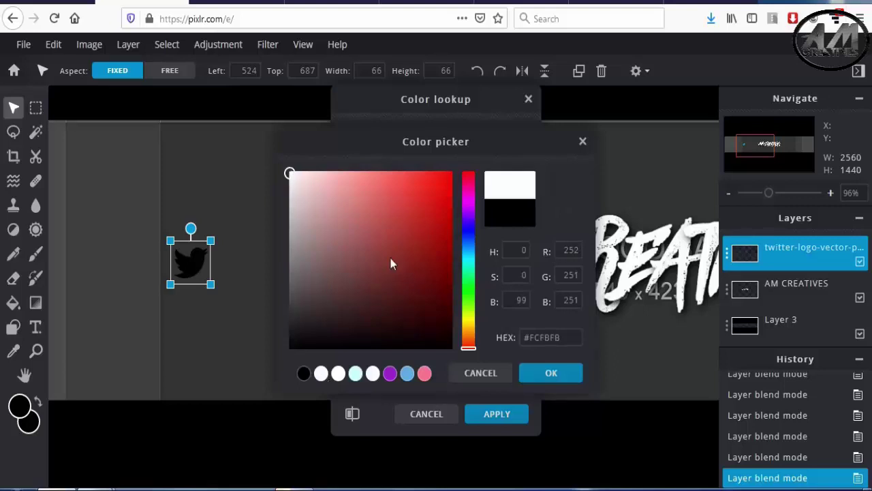
left_click(546, 379)
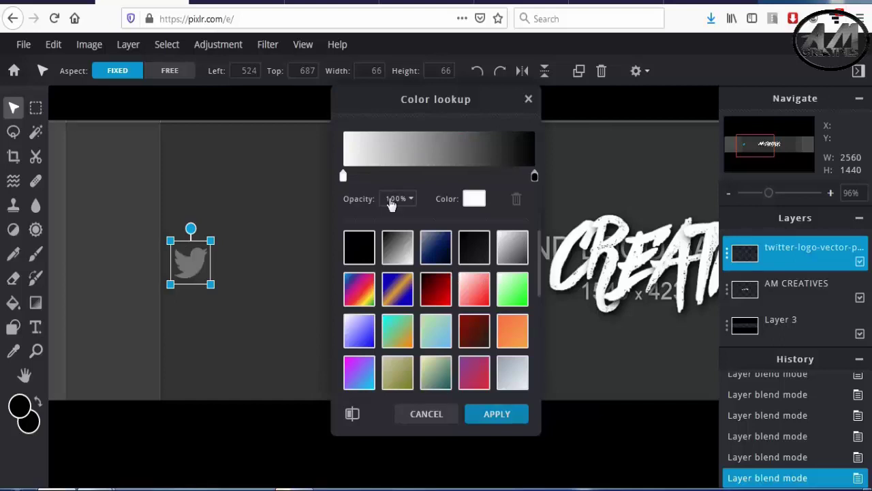
- Drag the gradient stops so the lookup is all white and apply it
left_click_drag(535, 179, 347, 171)
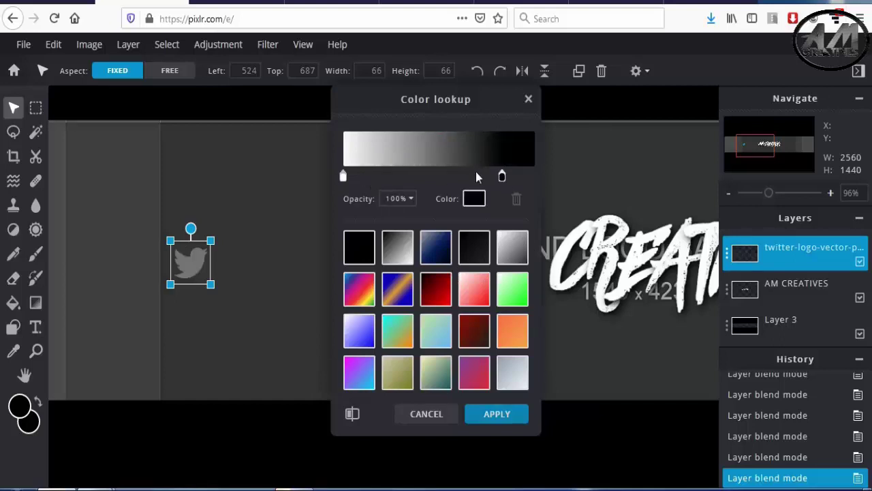
left_click_drag(433, 178, 590, 195)
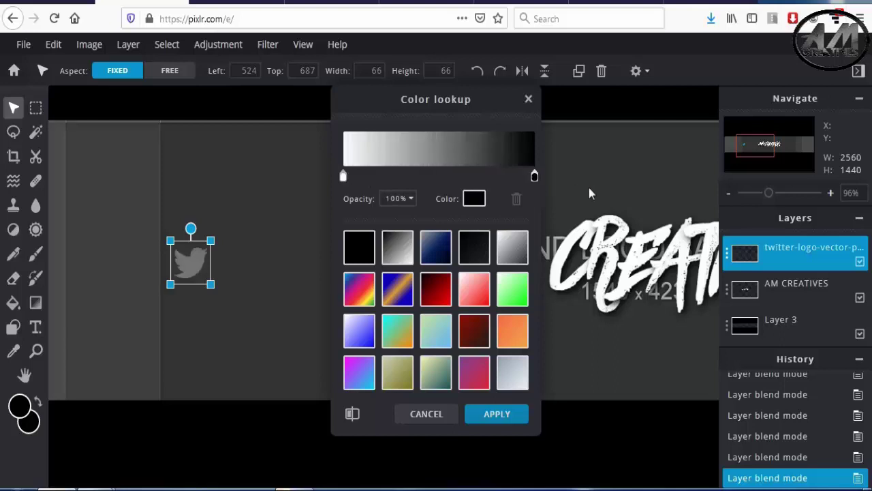
left_click_drag(344, 178, 574, 205)
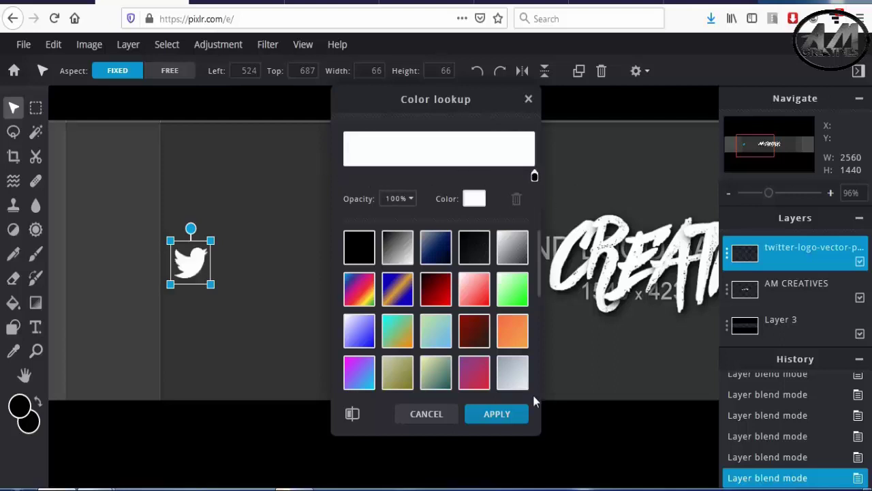
left_click(498, 417)
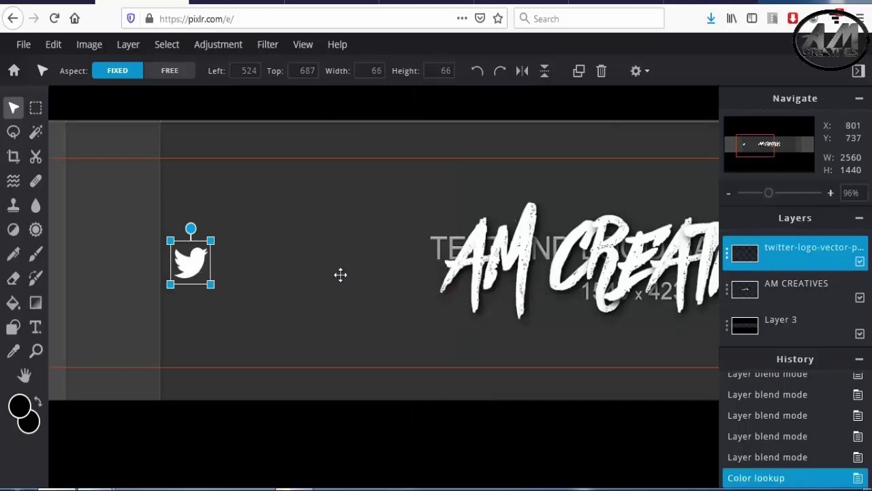
- Select Layer 3 and zoom out to review the whole banner
left_click(256, 107)
scroll(379, 259, "down", 1)
scroll(379, 259, "down", 1)
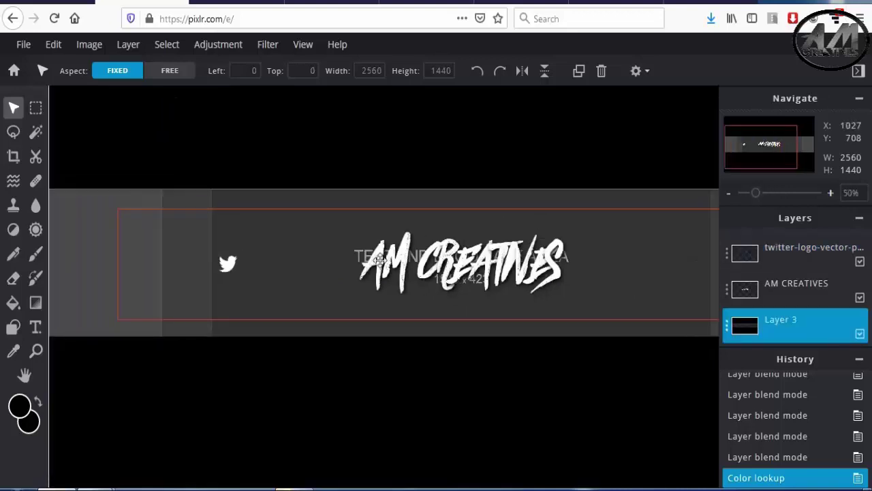
scroll(398, 269, "down", 1)
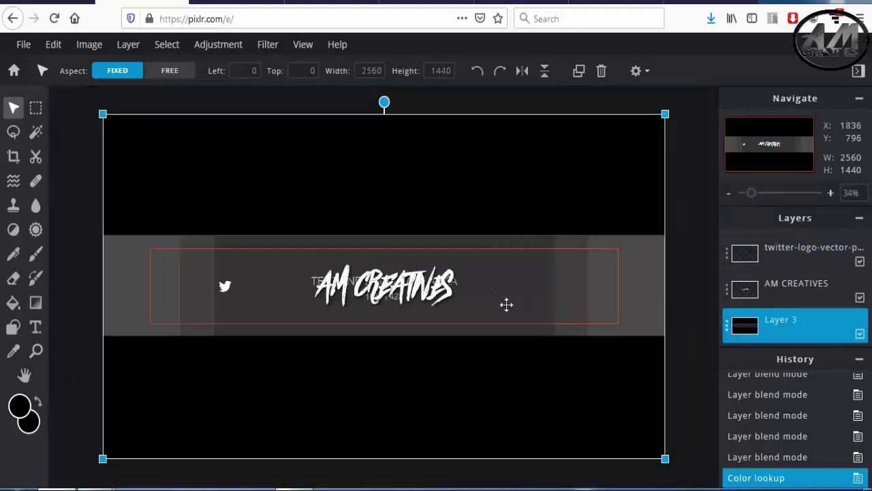
scroll(507, 304, "up", 1)
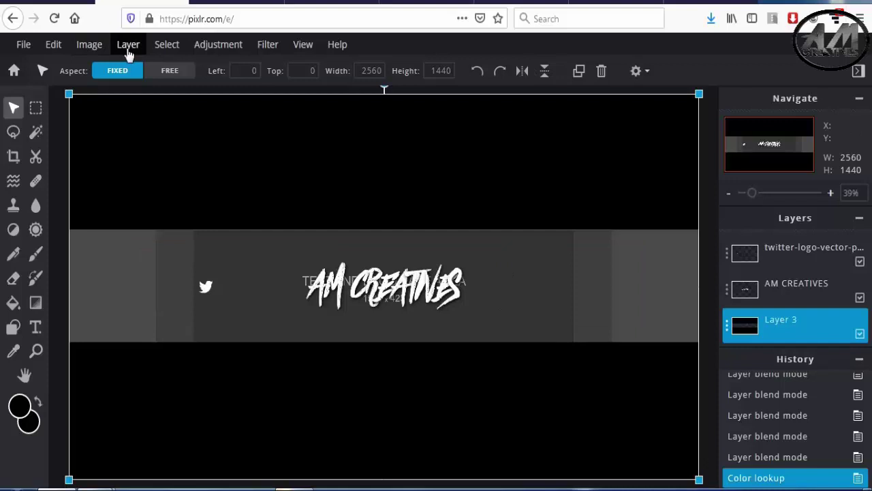
- Reselect then deselect the Twitter logo layer and go to the Facebook logo search results
left_click(129, 45)
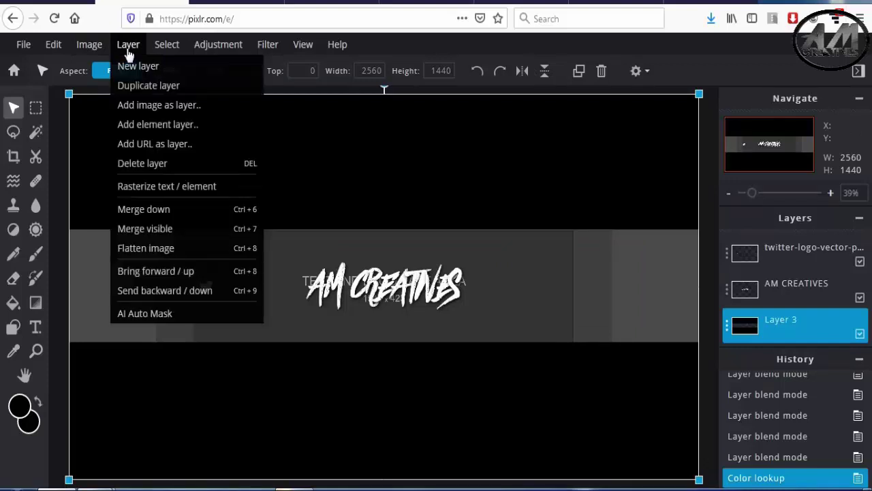
left_click(786, 256)
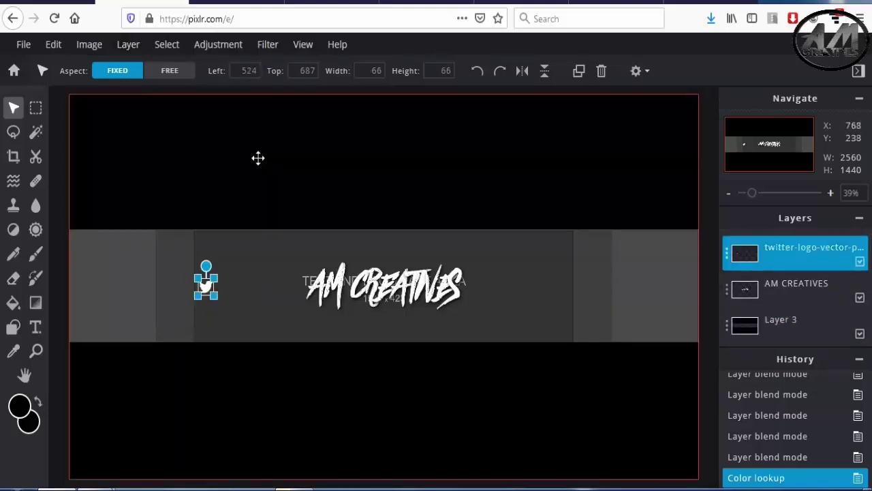
left_click(60, 128)
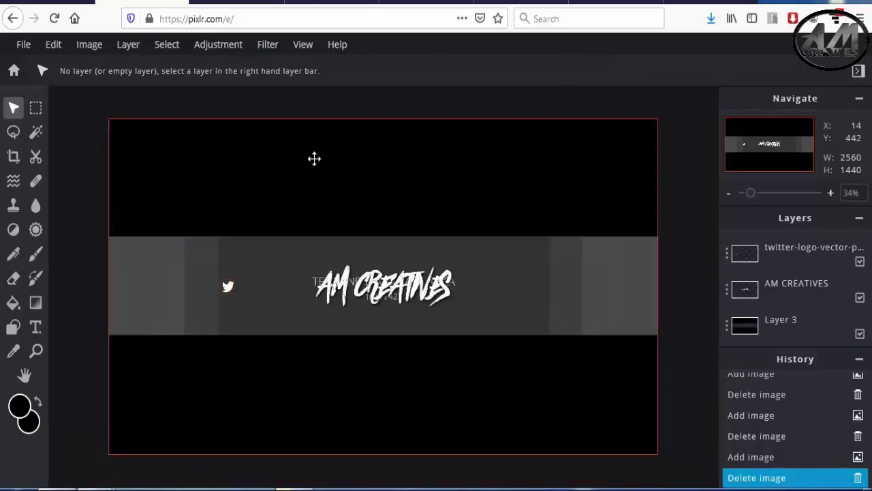
left_click(702, 2)
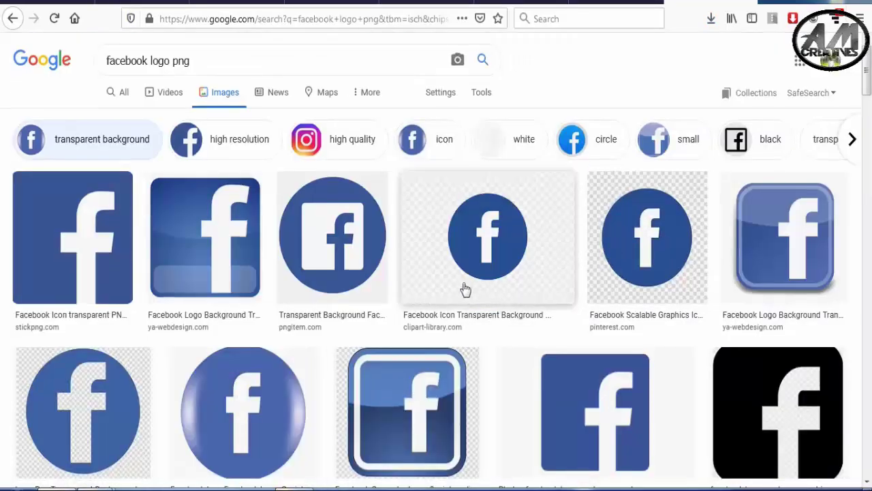
- Save the black transparent Facebook logo via Save Image As, then return to Pixlr
scroll(477, 288, "down", 3)
scroll(479, 287, "up", 2)
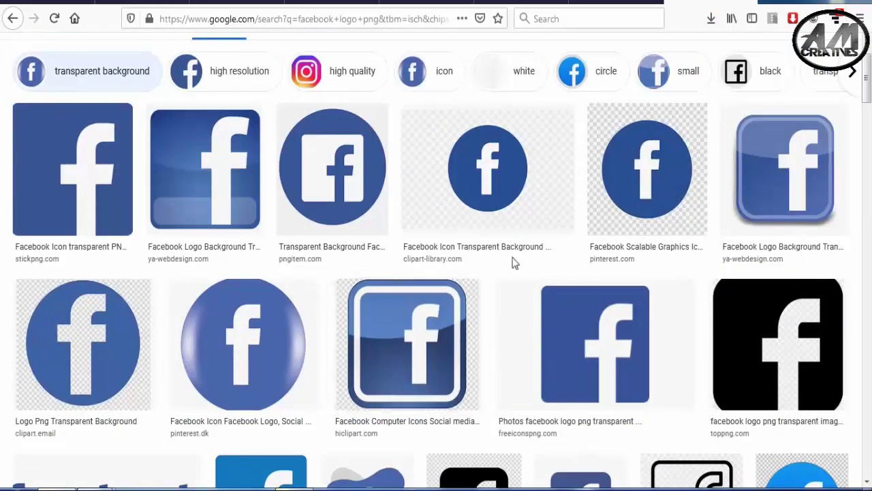
scroll(502, 184, "down", 3)
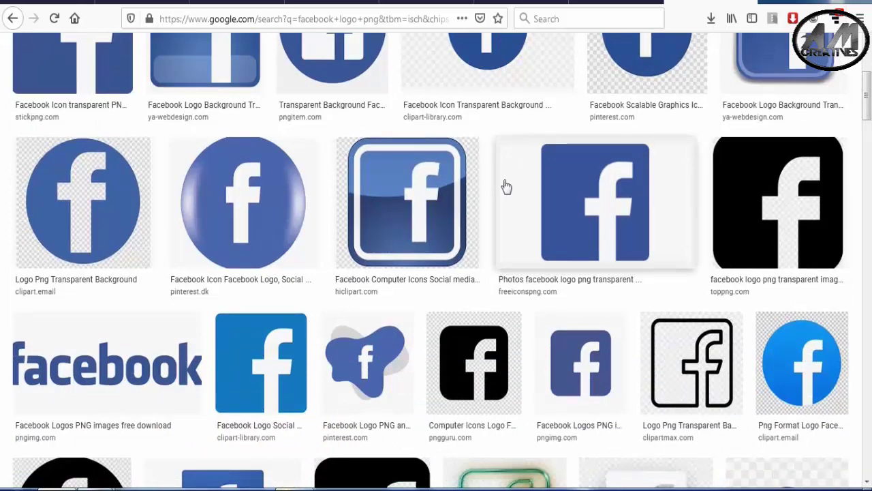
left_click(506, 186)
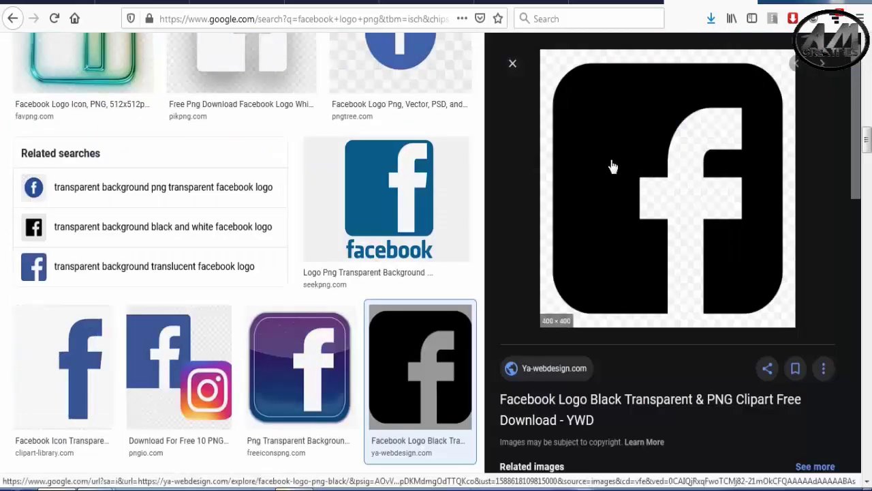
right_click(591, 145)
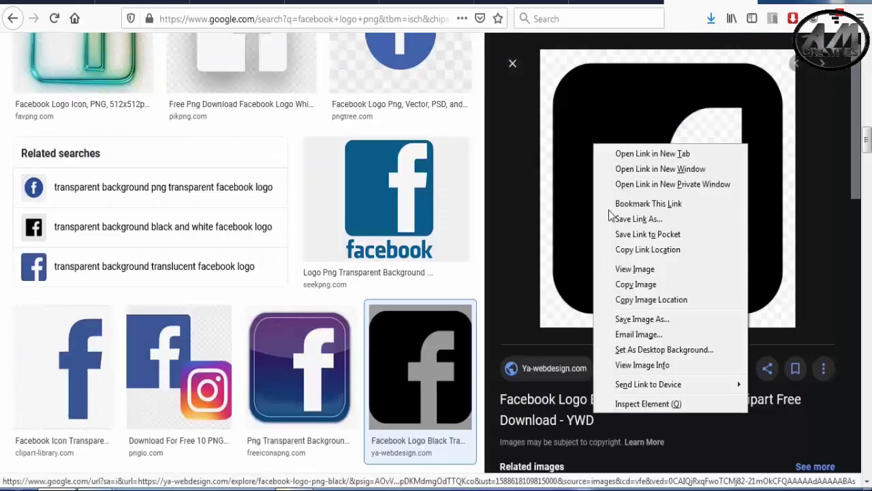
left_click(508, 71)
left_click(510, 67)
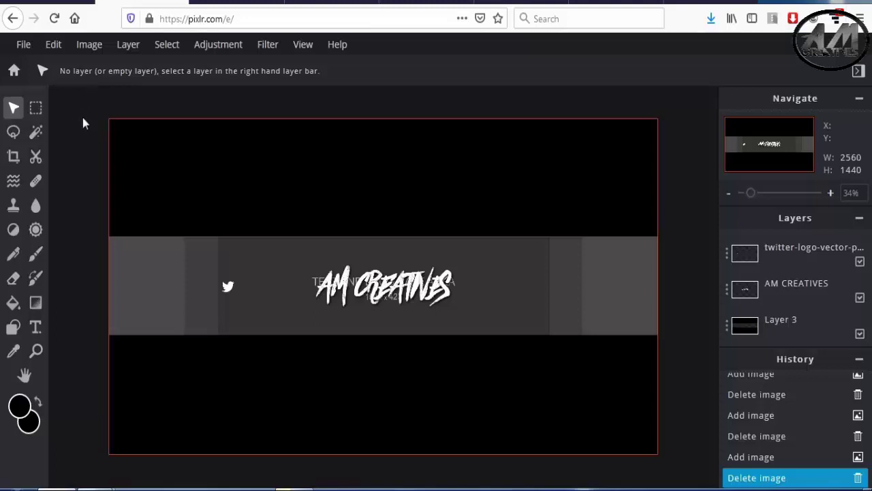
- Add the facebook-logo PNG as a layer, move it right of the title, shrink to 132 × 132
left_click(128, 47)
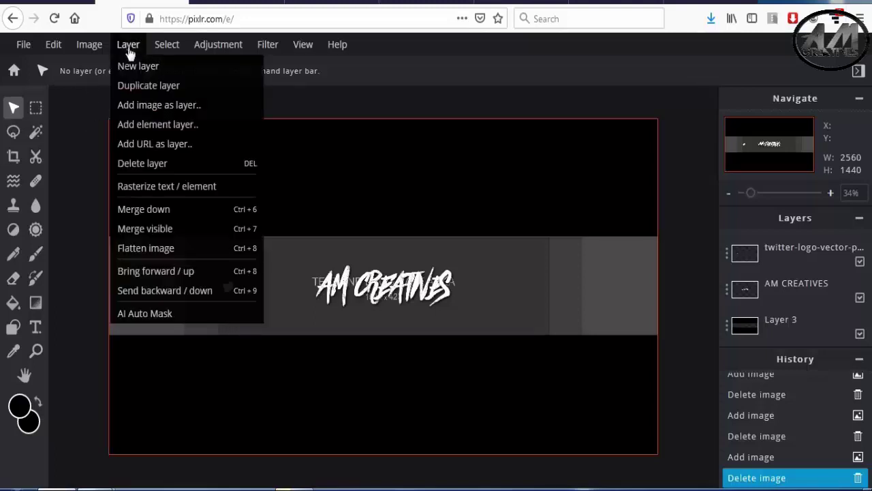
left_click(175, 108)
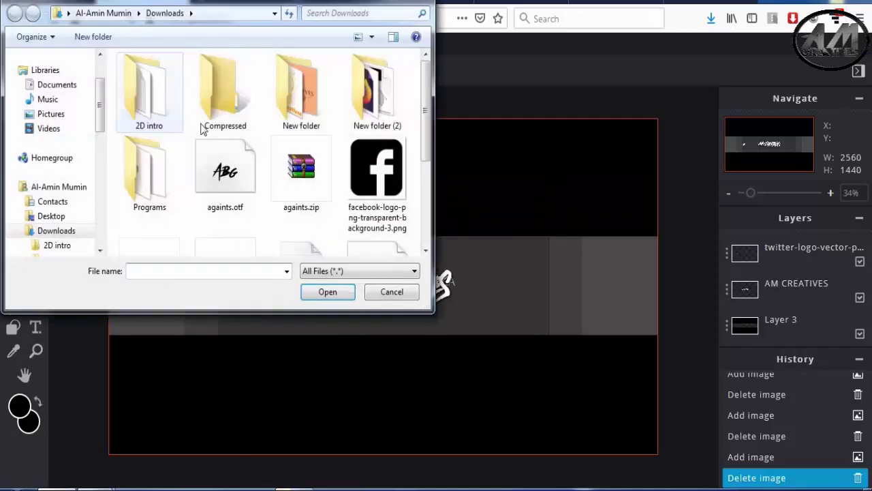
left_click(374, 183)
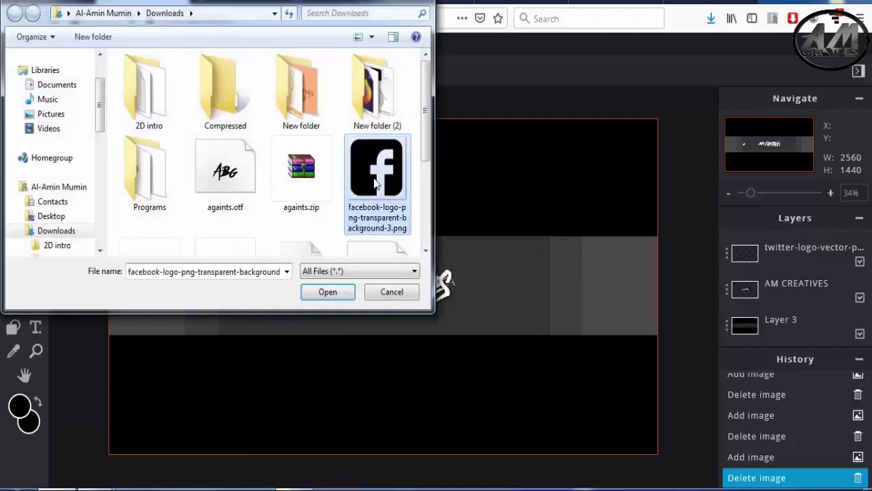
left_click(328, 292)
left_click_drag(362, 259, 496, 263)
left_click_drag(560, 335, 502, 288)
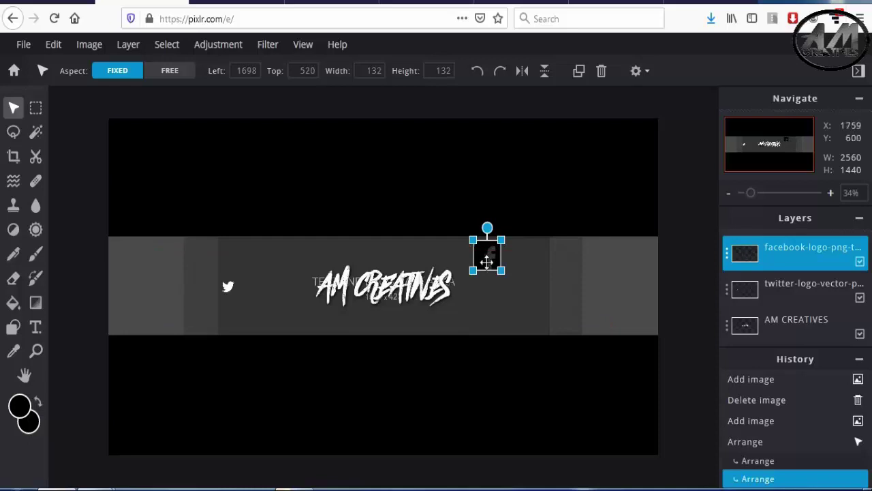
- Zoom in, nudge the Facebook logo down, and shrink it to 76 px
mouse_move(486, 257)
left_mouse_down()
mouse_move(483, 291)
mouse_move(491, 294)
left_mouse_up()
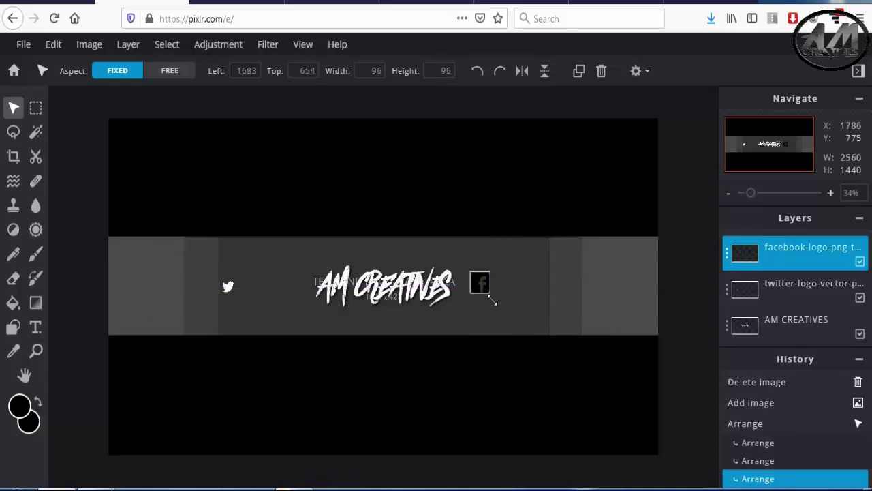
scroll(538, 303, "up", 2)
scroll(543, 294, "up", 1)
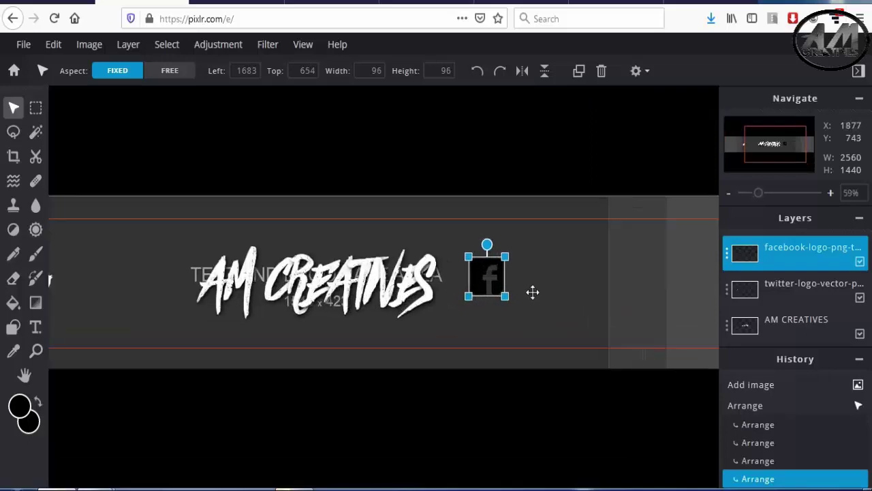
scroll(532, 292, "up", 1)
scroll(516, 293, "up", 1)
scroll(510, 292, "up", 1)
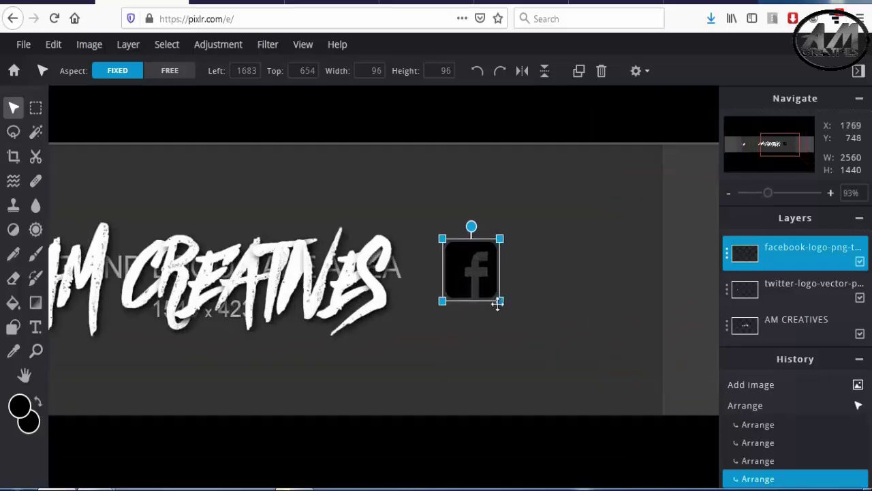
mouse_move(477, 263)
left_mouse_down()
mouse_move(481, 286)
mouse_move(486, 279)
left_mouse_up()
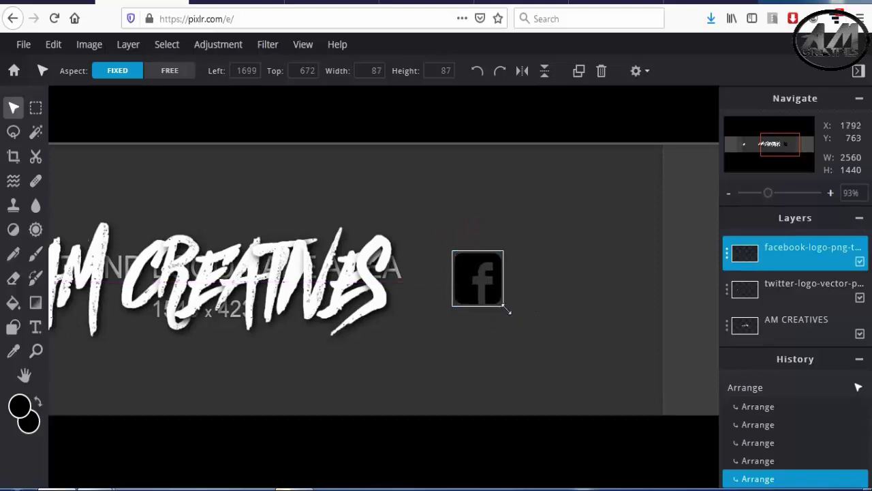
left_click_drag(510, 312, 500, 304)
- Shrink the Facebook logo to 67 × 67 and align it with the Twitter icon at 1696, 687
scroll(501, 305, "down", 1)
scroll(500, 305, "down", 1)
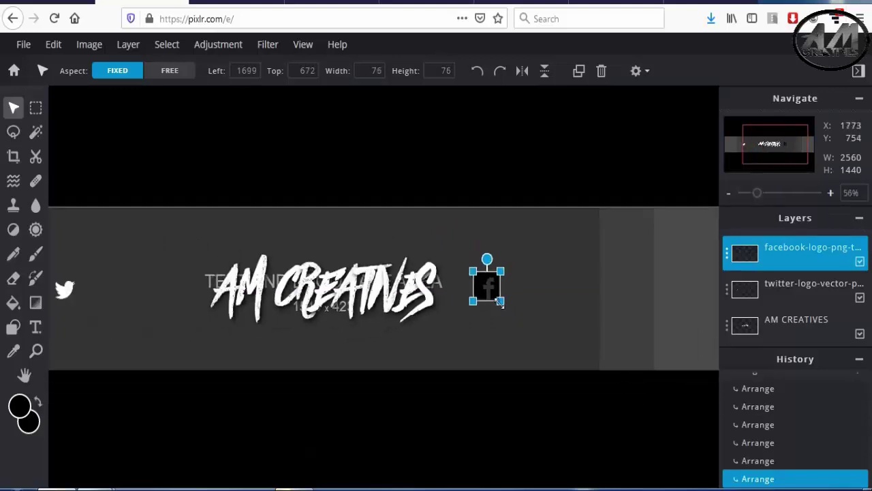
left_click_drag(502, 304, 486, 291)
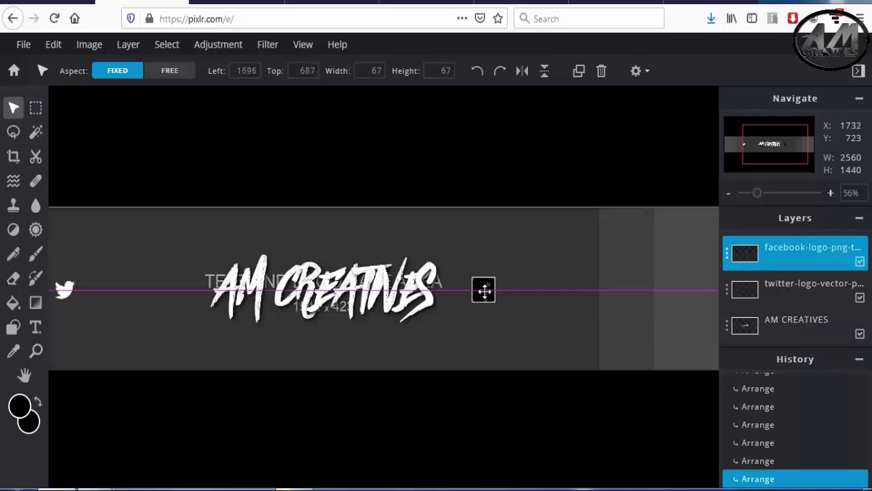
left_click_drag(484, 291, 484, 291)
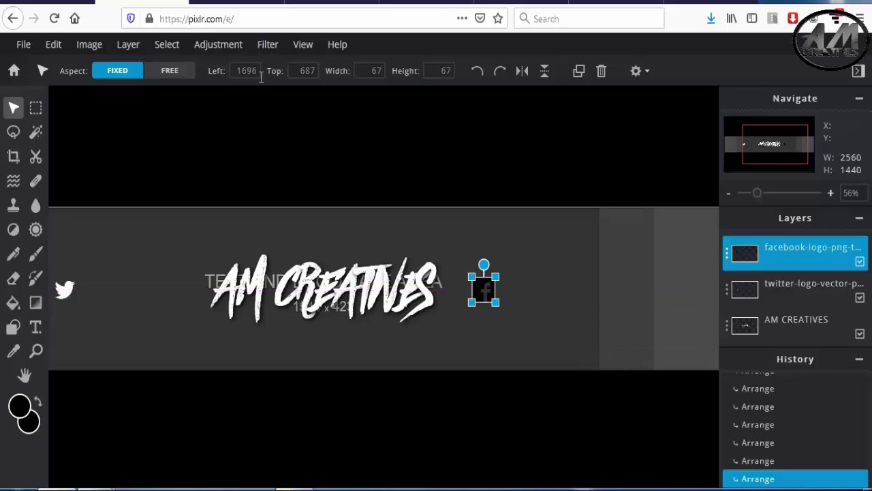
left_click(221, 45)
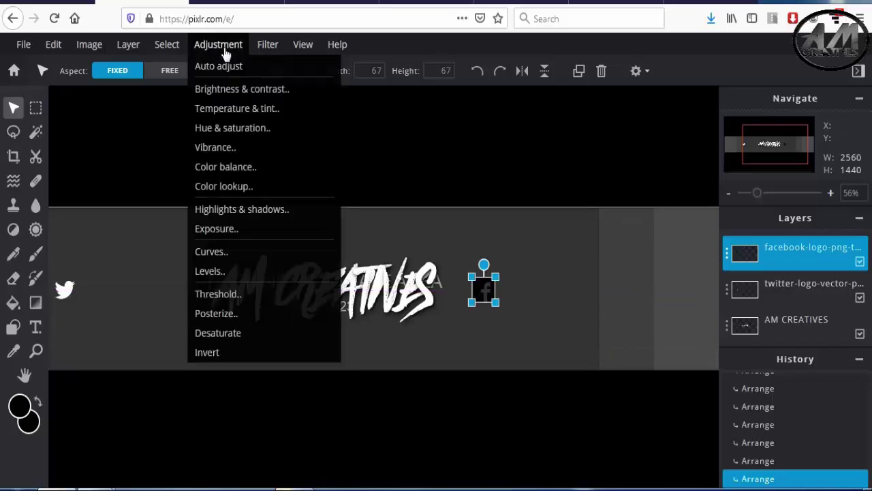
- Recolour the Facebook logo with a Color lookup using the white colour preset
left_click(235, 189)
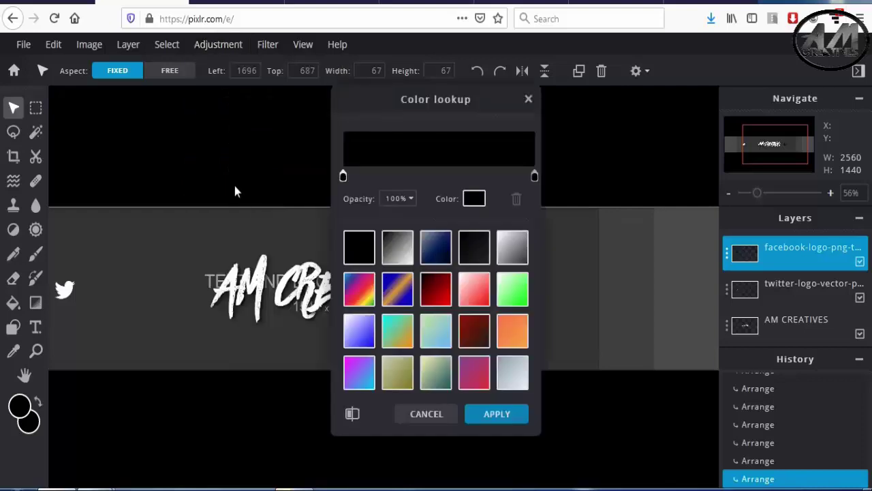
left_click(475, 201)
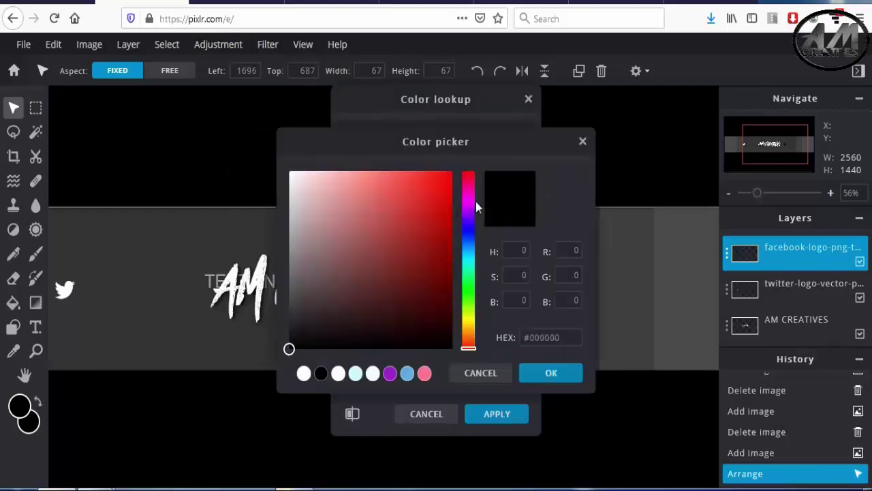
left_click(304, 374)
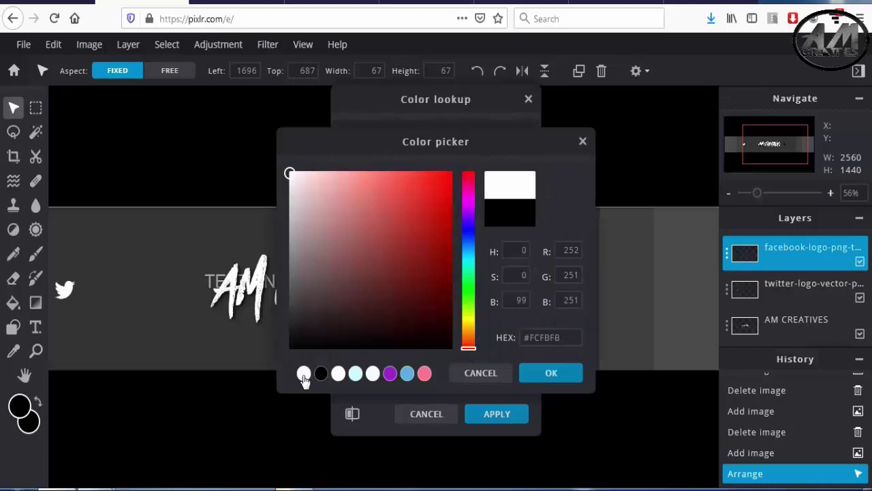
left_click(559, 374)
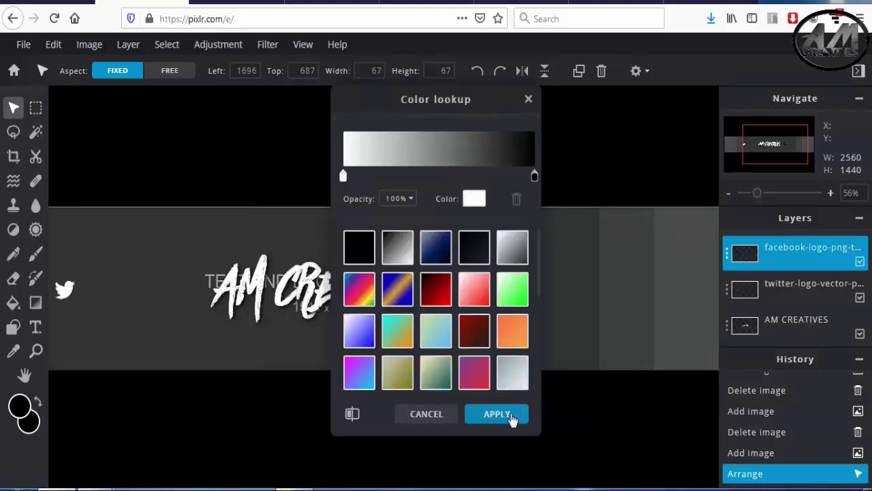
left_click(502, 414)
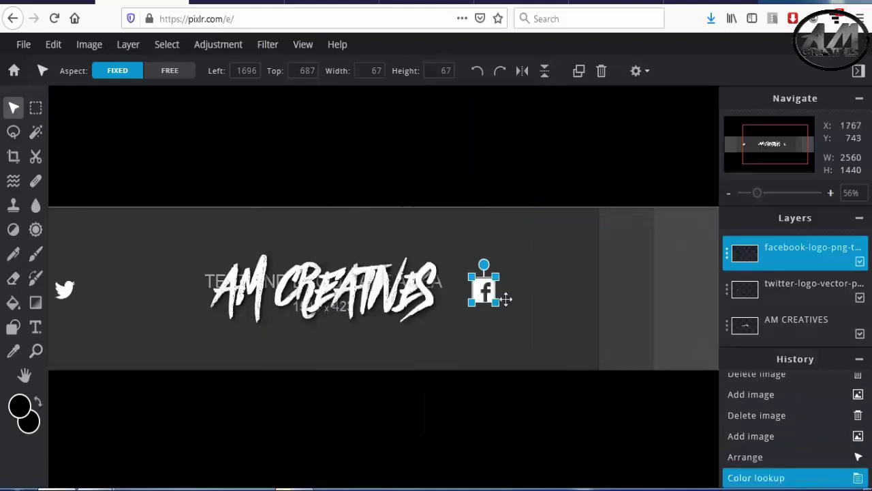
- Shrink the white Facebook icon to 58 × 58 px
scroll(543, 293, "down", 2)
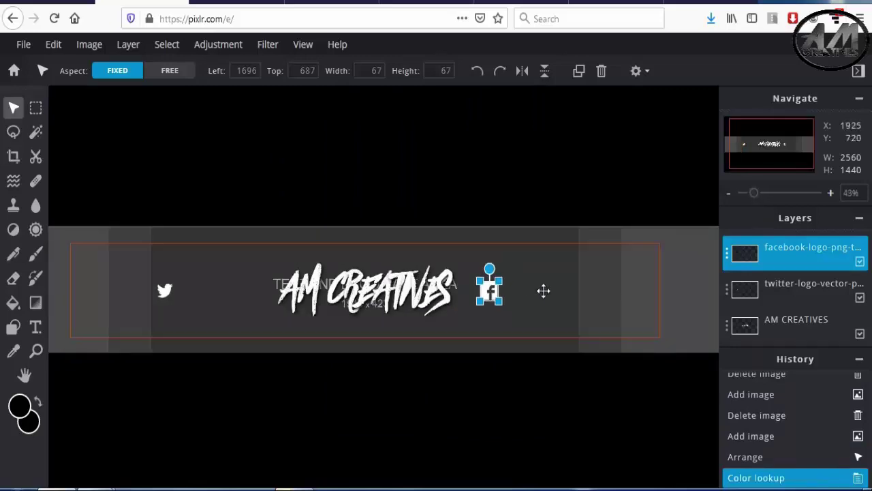
scroll(543, 291, "down", 2)
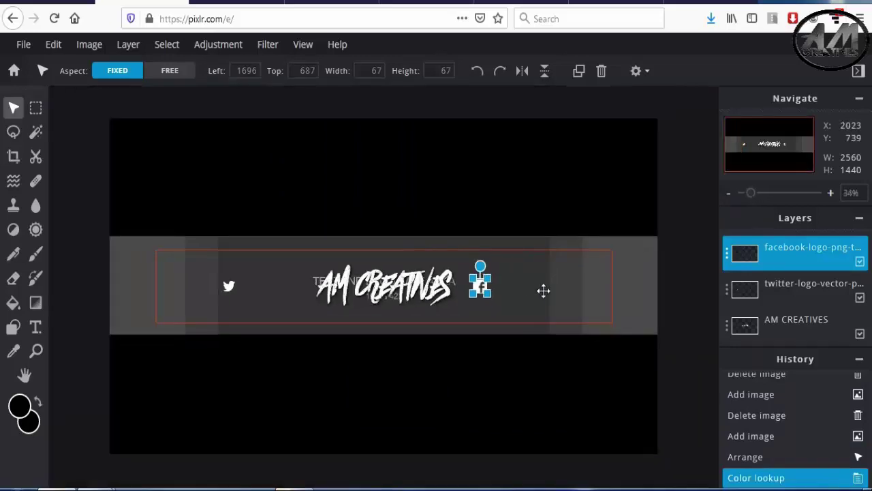
left_click(411, 375)
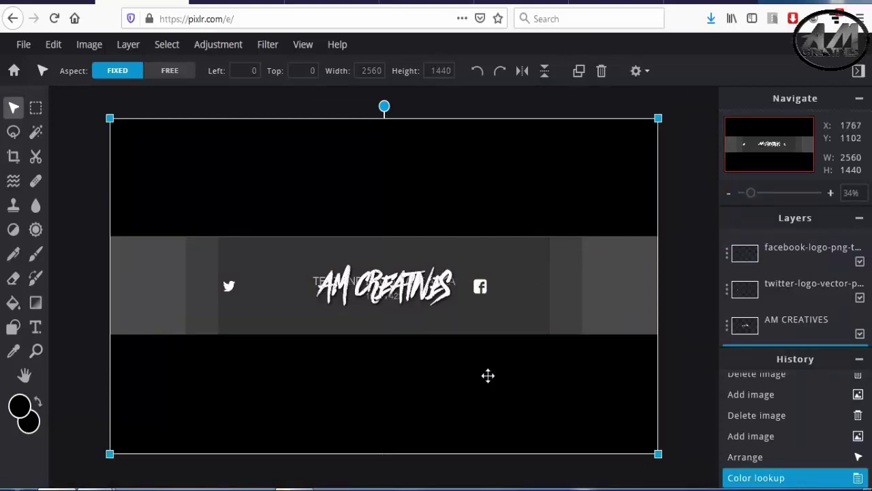
left_click(480, 288)
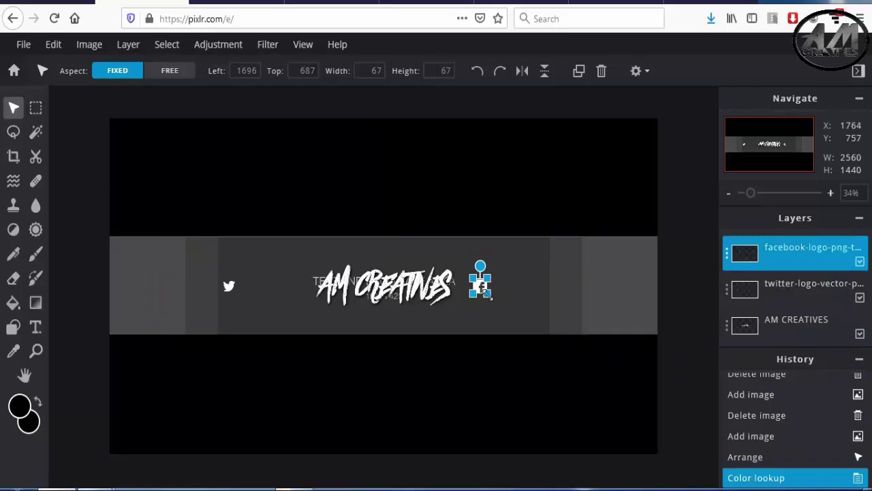
left_click_drag(488, 295, 486, 293)
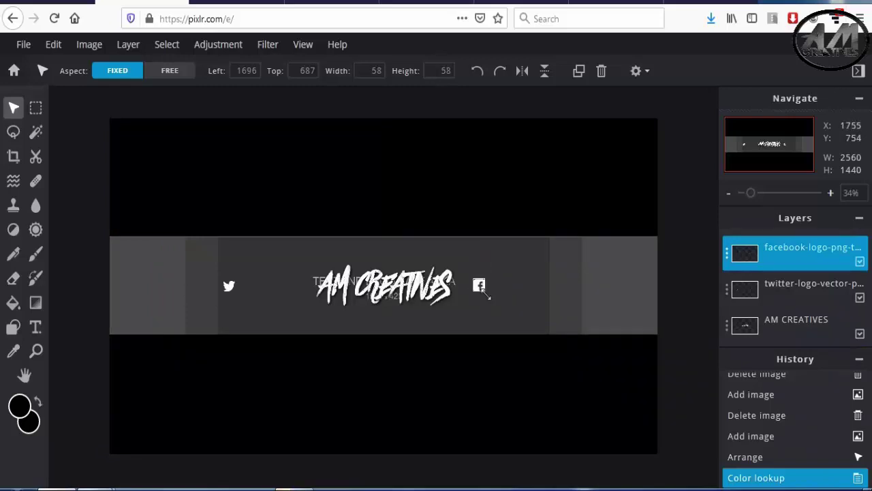
left_click(479, 287)
- Align the Facebook icon on the magenta guide at 1690, 691, mirroring the Twitter icon, then deselect
scroll(480, 286, "up", 2)
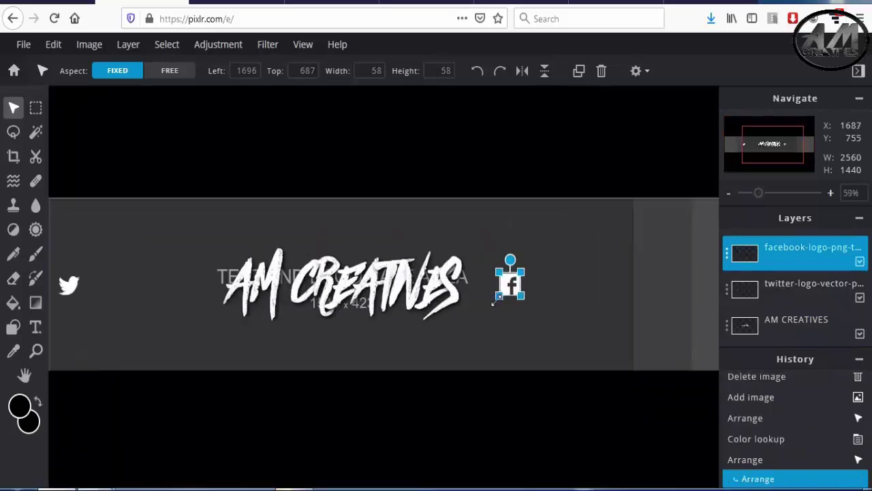
scroll(479, 286, "up", 2)
left_click_drag(514, 284, 511, 284)
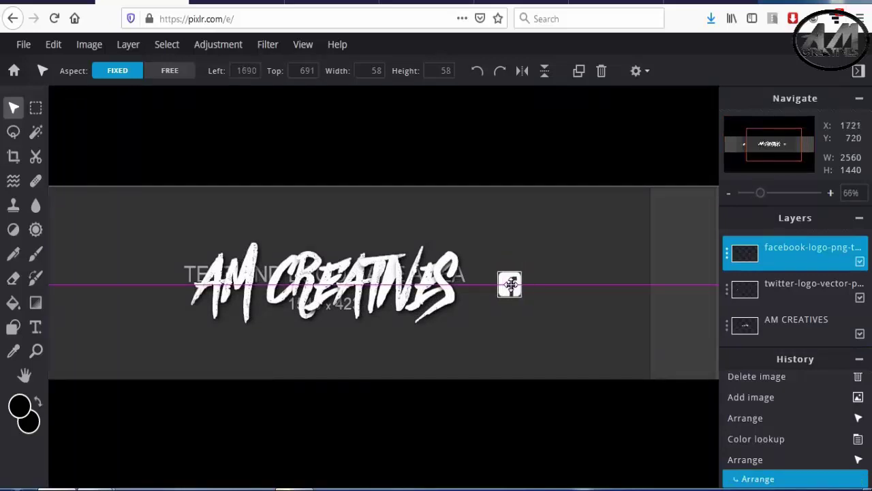
left_click_drag(511, 285, 511, 284)
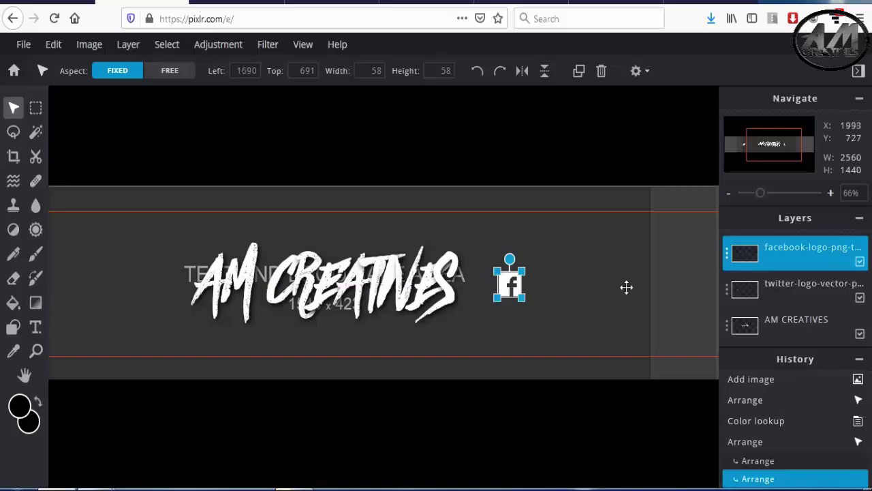
scroll(518, 326, "down", 2)
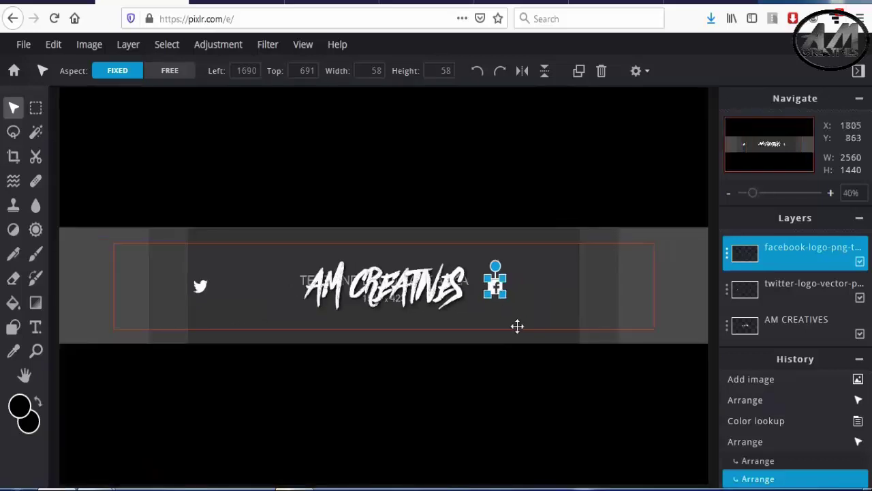
scroll(517, 326, "down", 1)
left_click(655, 250)
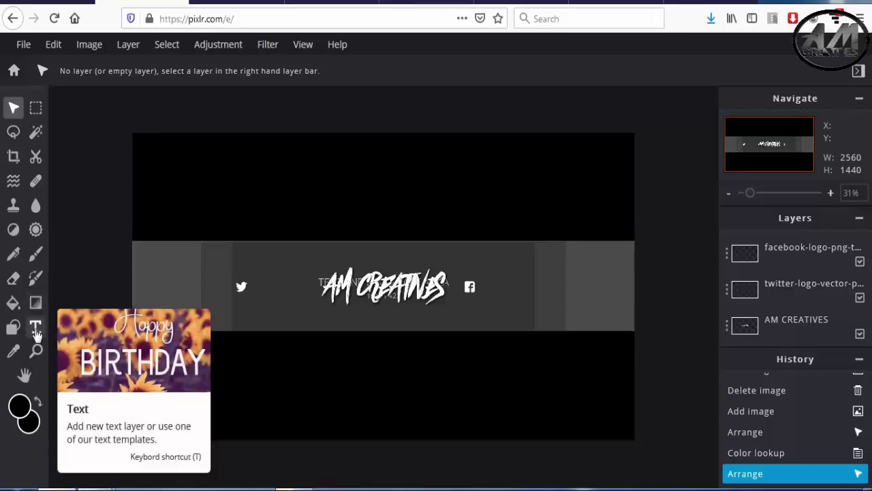
- Add a new text layer and select its whole placeholder line
scroll(273, 312, "up", 1)
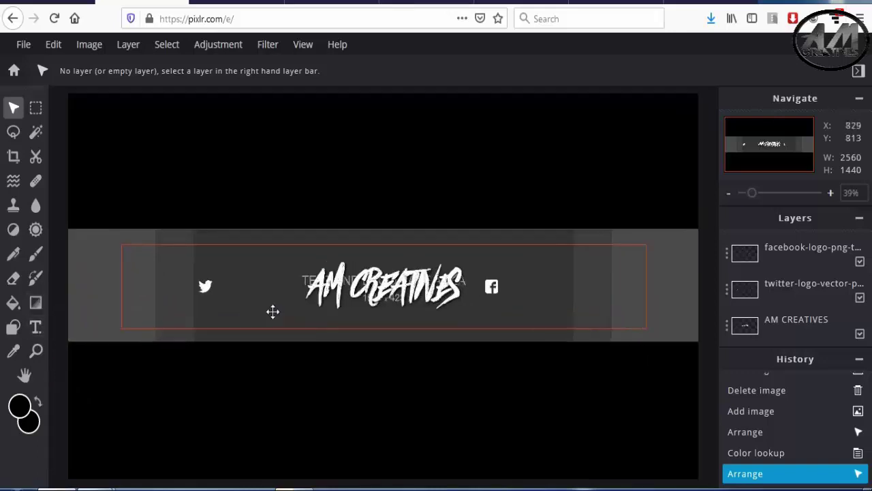
scroll(272, 311, "up", 1)
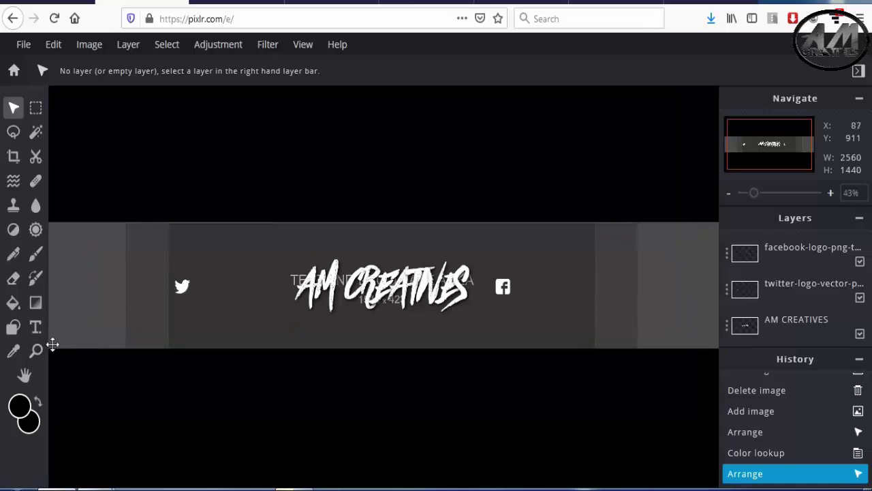
left_click(36, 328)
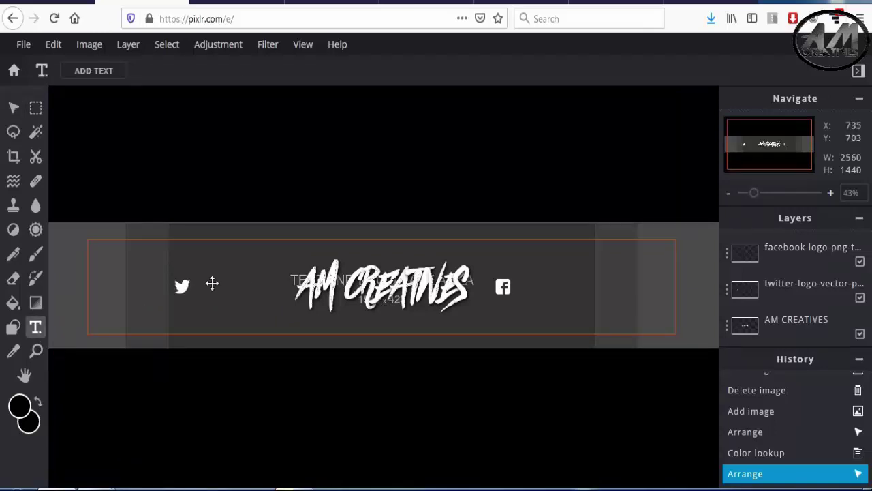
left_click(97, 77)
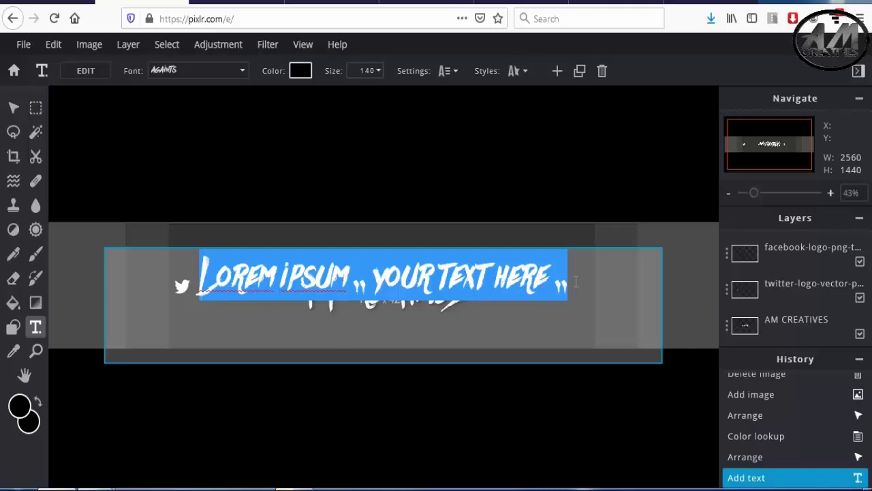
left_click(576, 282)
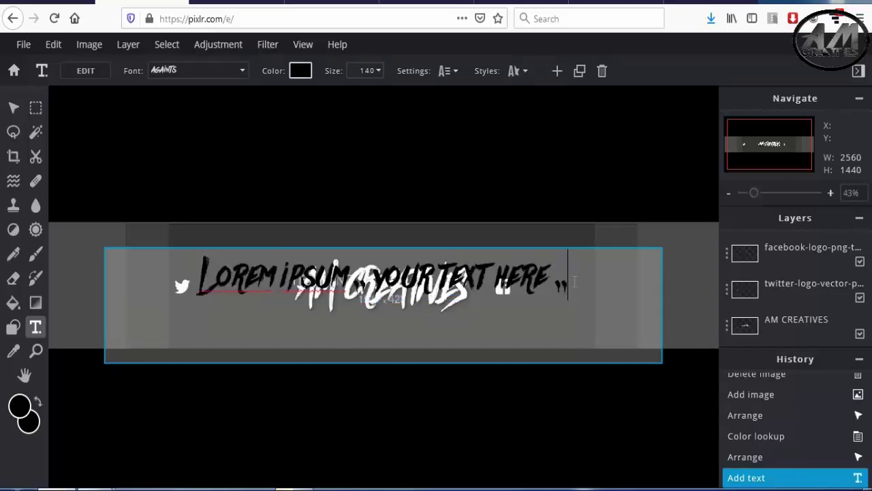
left_click_drag(576, 282, 165, 288)
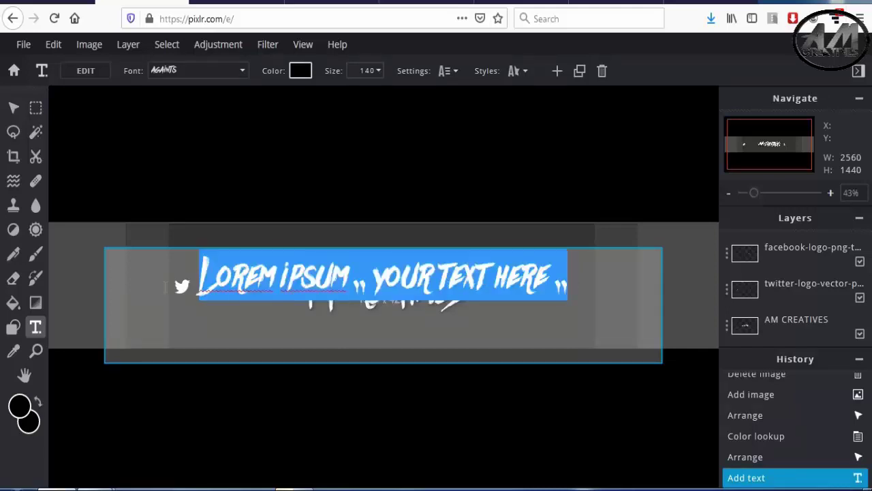
- Set the placeholder text to the Amaranth font and nudge it slightly up-left
left_click(243, 71)
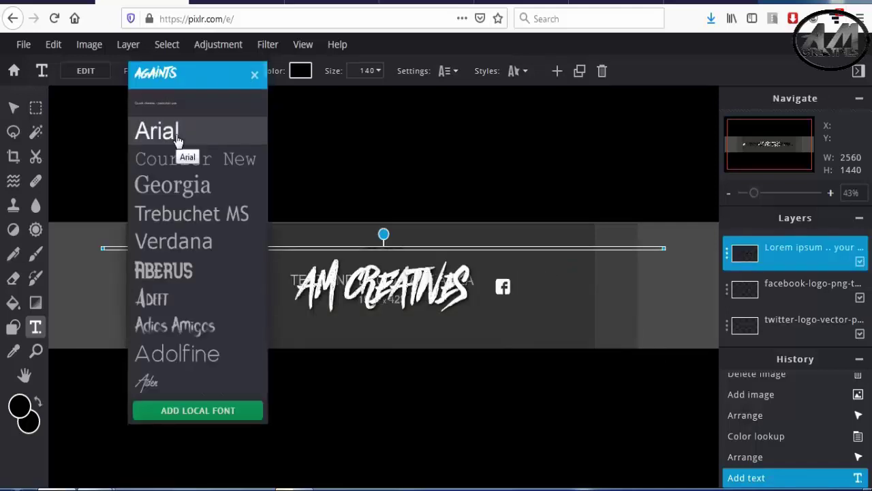
scroll(194, 220, "down", 1)
scroll(194, 222, "down", 1)
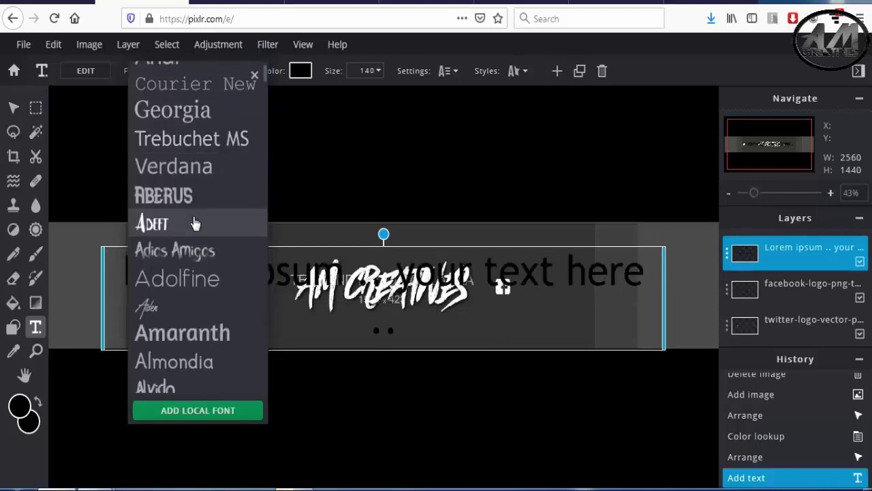
scroll(194, 223, "down", 1)
scroll(195, 223, "down", 2)
scroll(194, 223, "down", 2)
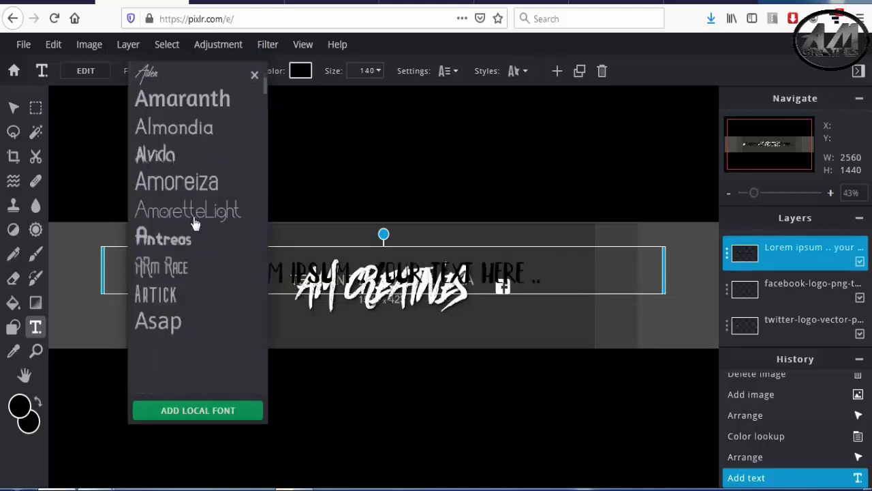
scroll(195, 222, "down", 1)
scroll(196, 220, "down", 2)
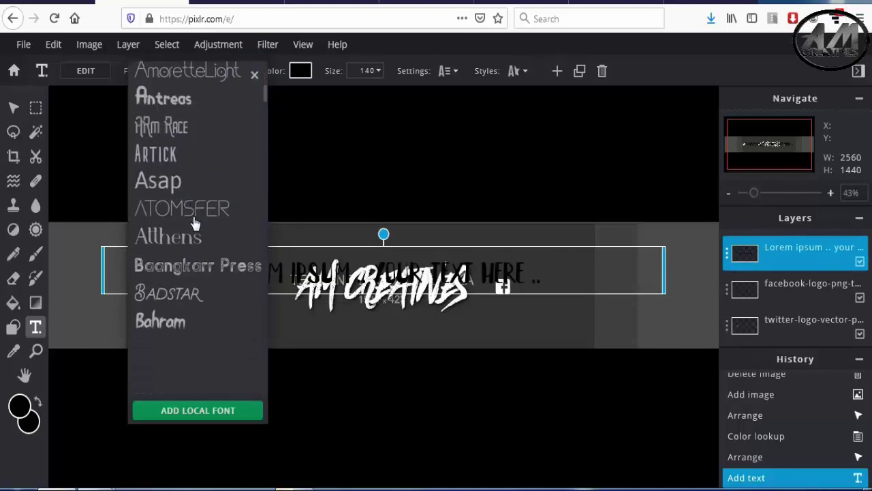
scroll(197, 214, "down", 3)
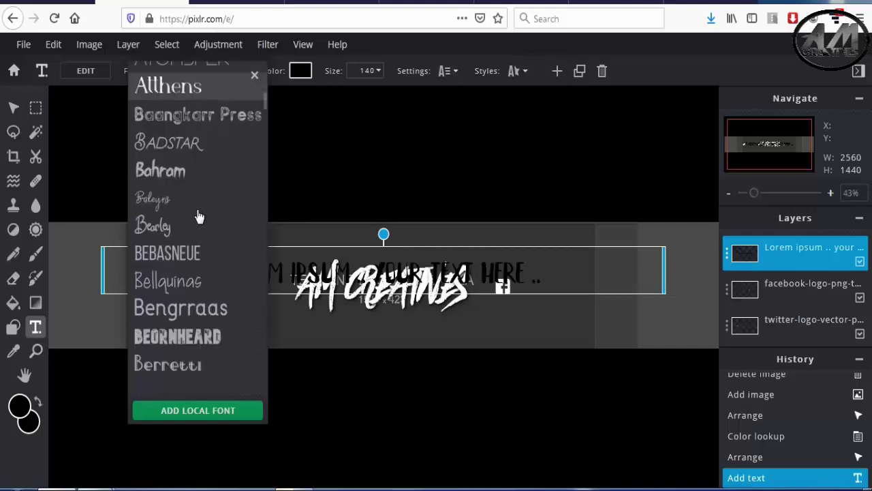
scroll(204, 170, "up", 10)
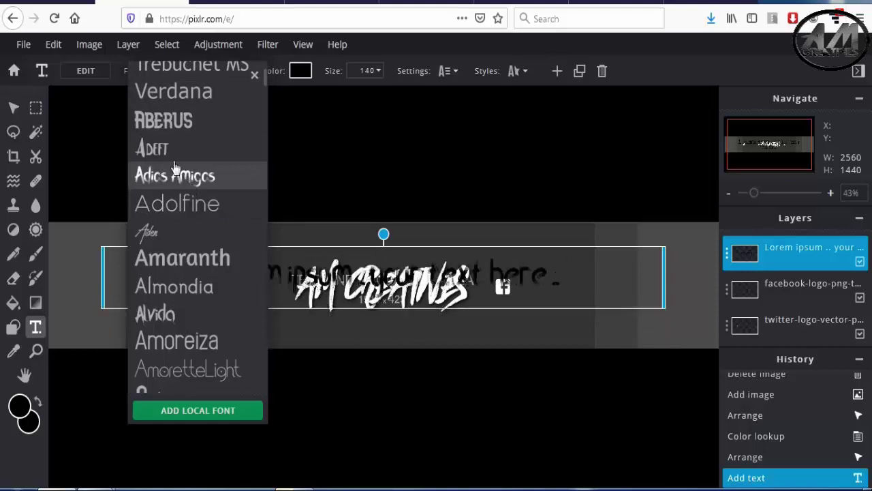
left_click(181, 259)
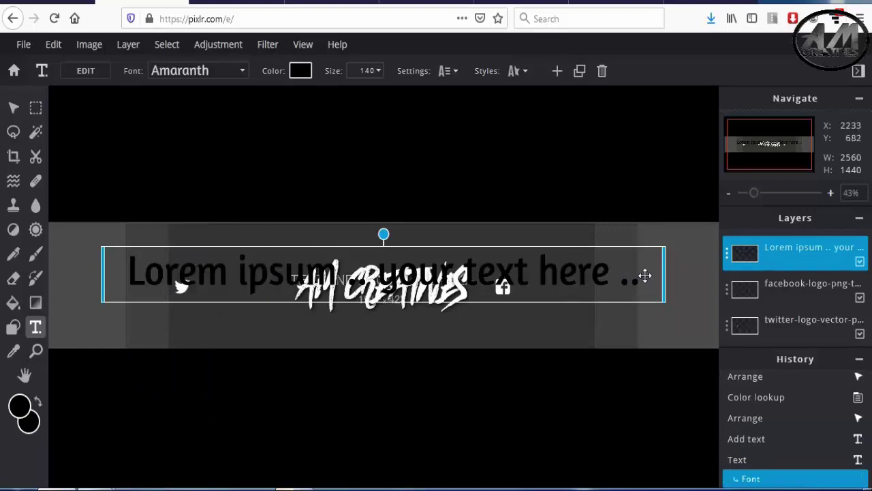
left_click_drag(631, 278, 594, 272)
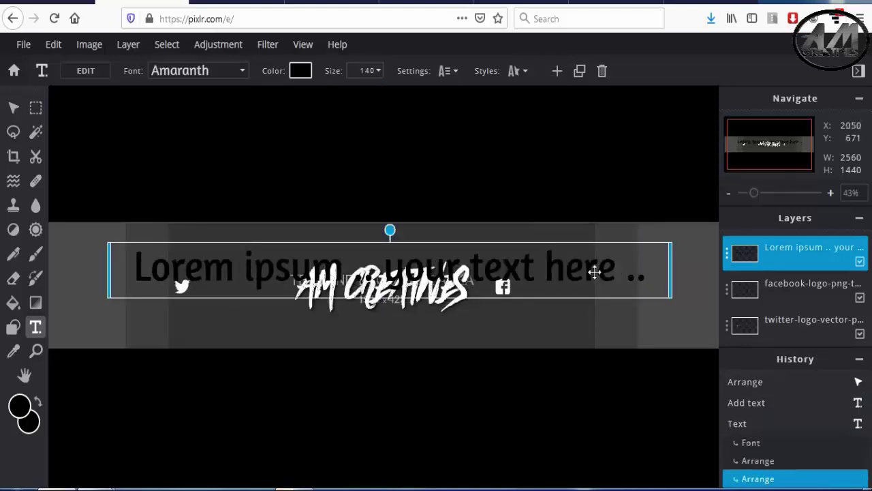
double_click(595, 272)
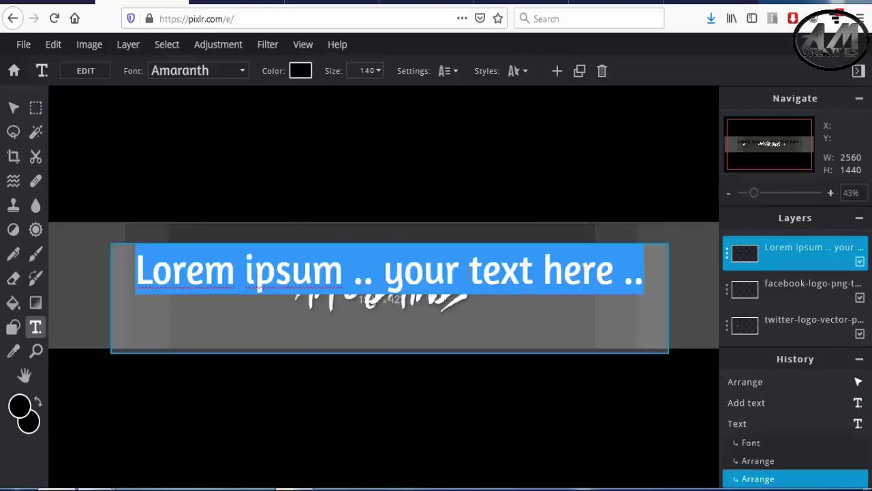
key("BackSpace")
type("@")
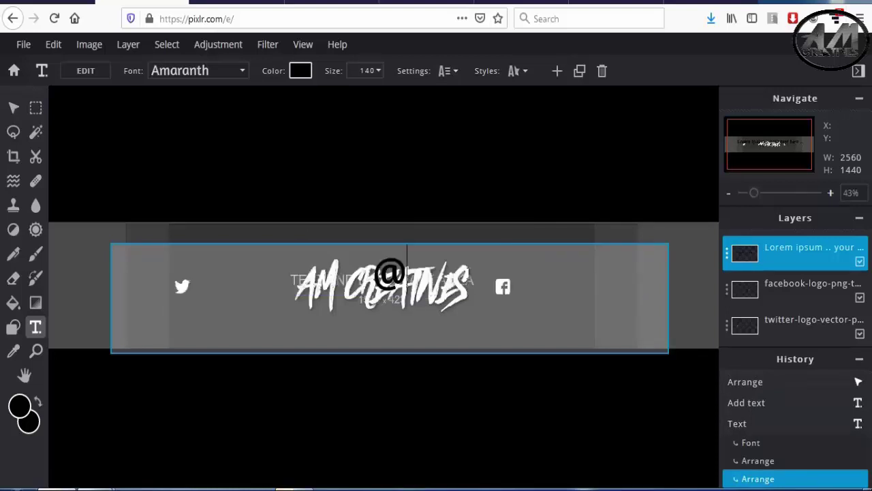
type("AMC")
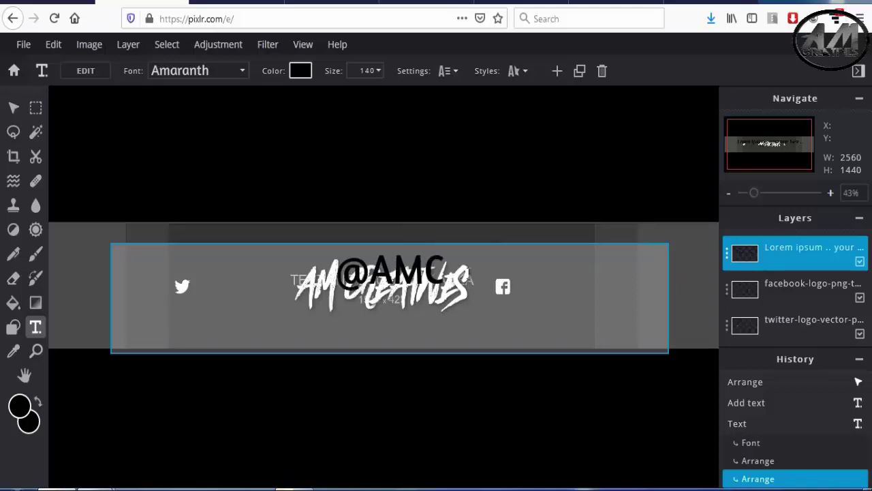
type("REAT")
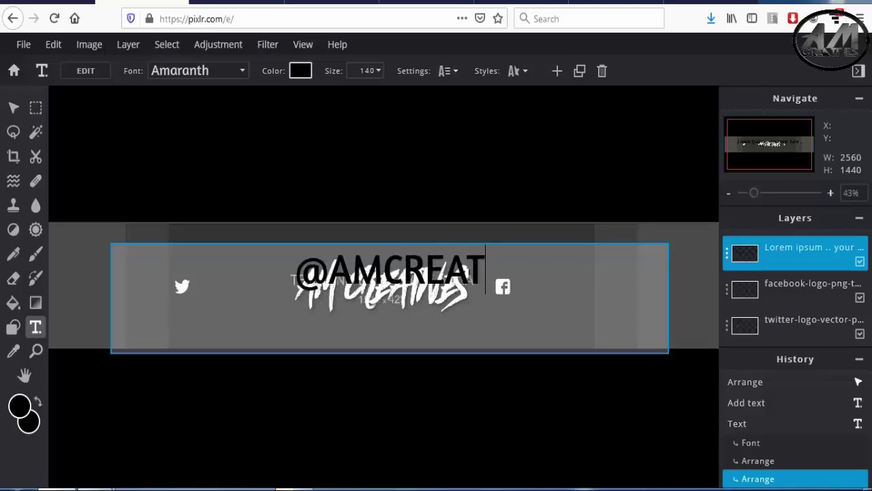
type("IVE")
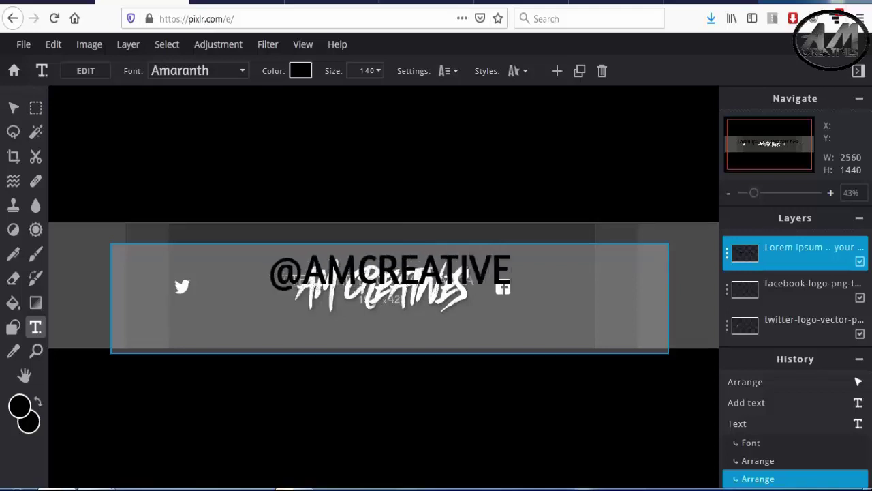
type("S")
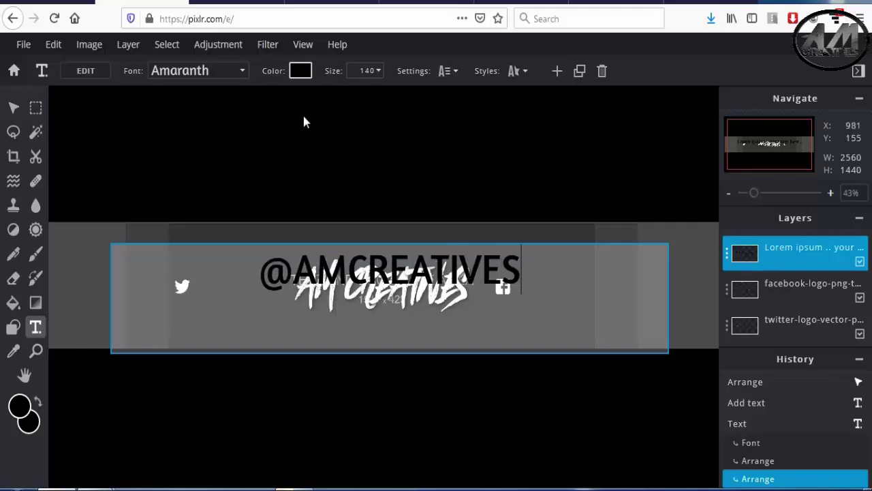
left_click(379, 73)
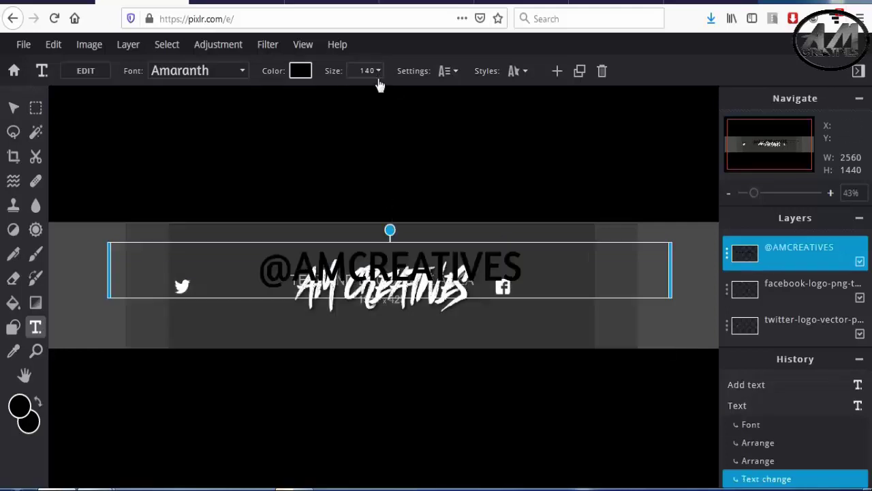
left_click(378, 71)
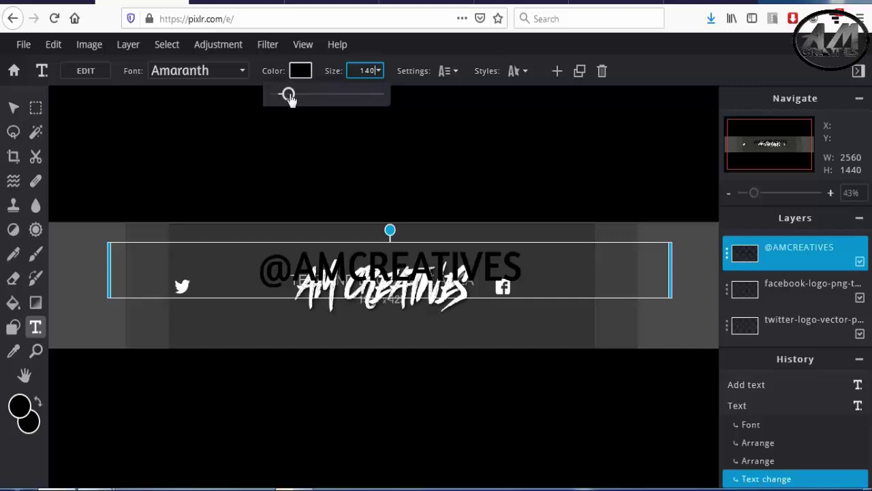
left_click_drag(288, 94, 280, 97)
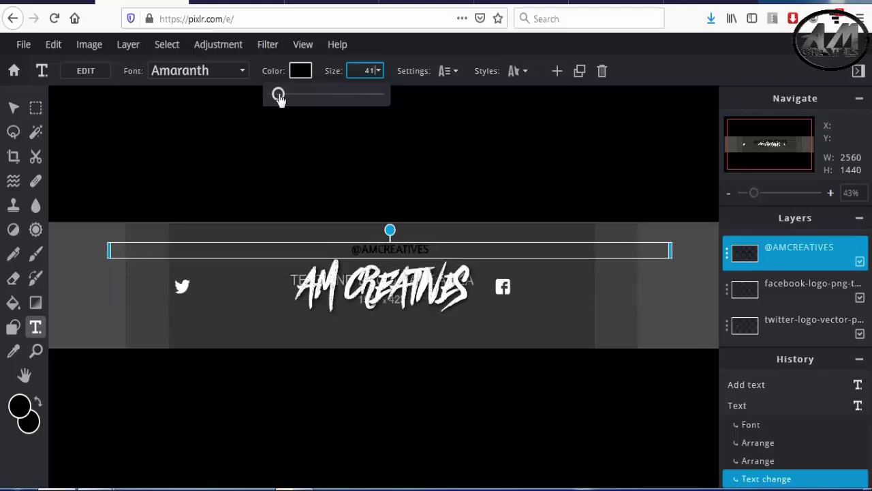
left_click_drag(278, 98, 278, 96)
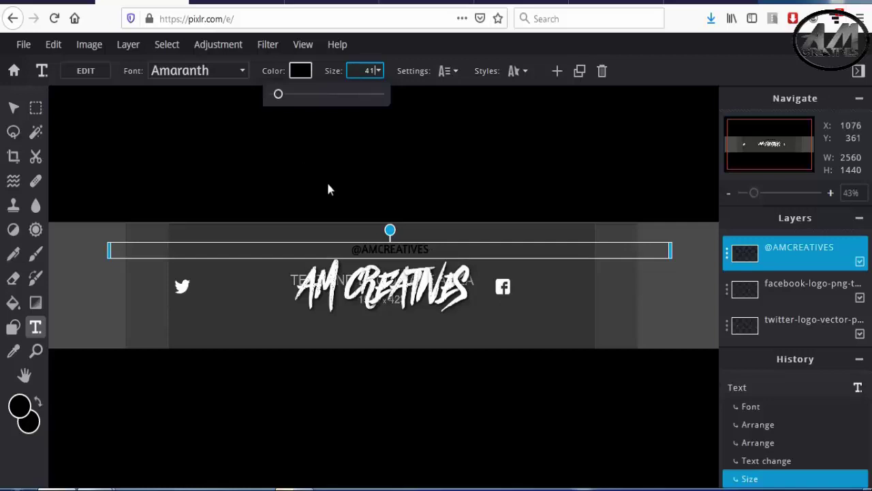
left_click(300, 71)
left_click(304, 373)
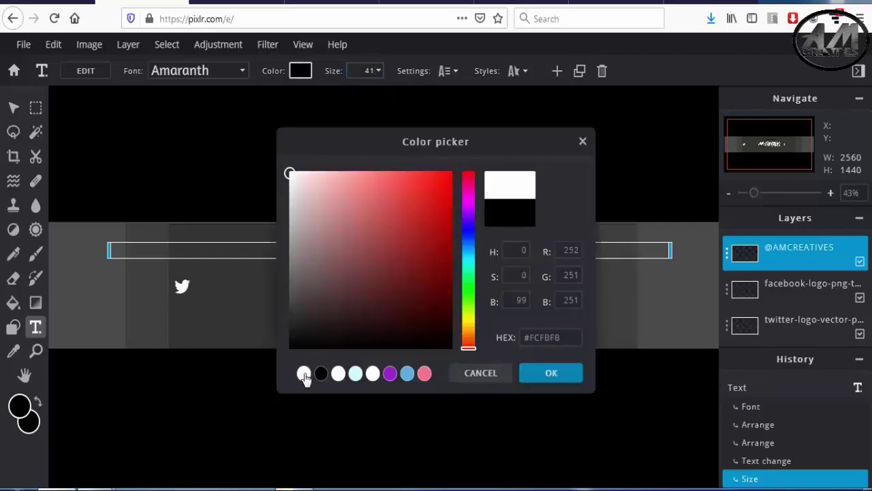
left_click(567, 376)
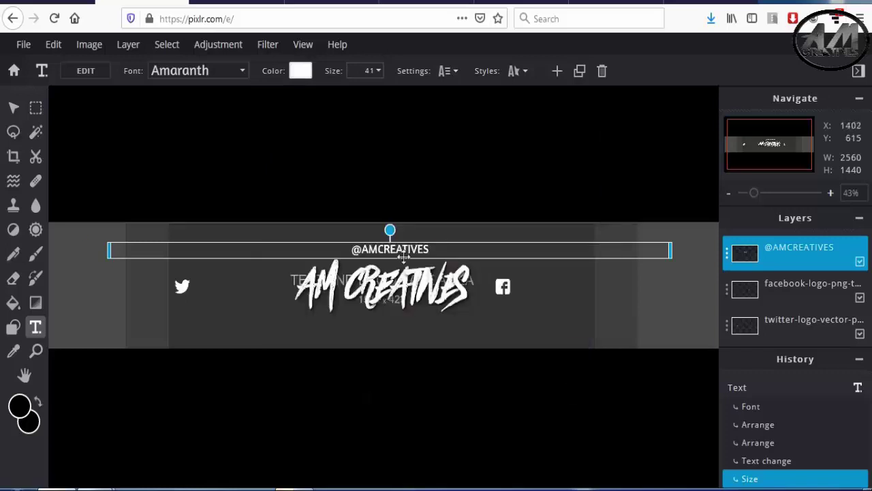
left_click_drag(405, 248, 242, 281)
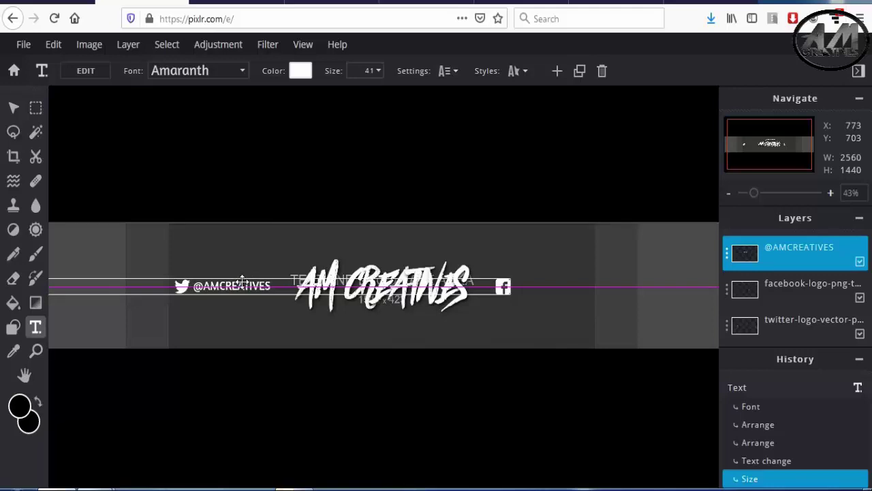
left_click_drag(242, 282, 240, 282)
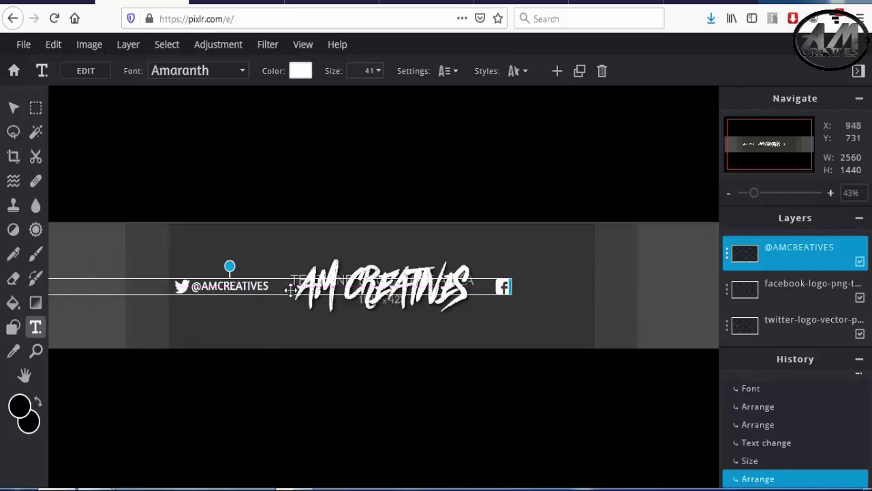
left_click(441, 175)
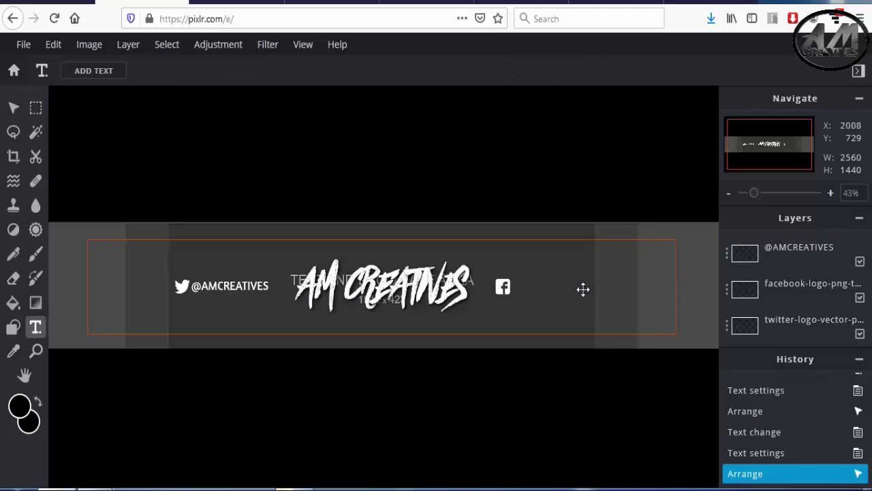
- Add a new text layer reading AMCREATIVES in place of the placeholder, correcting typos
left_click(103, 74)
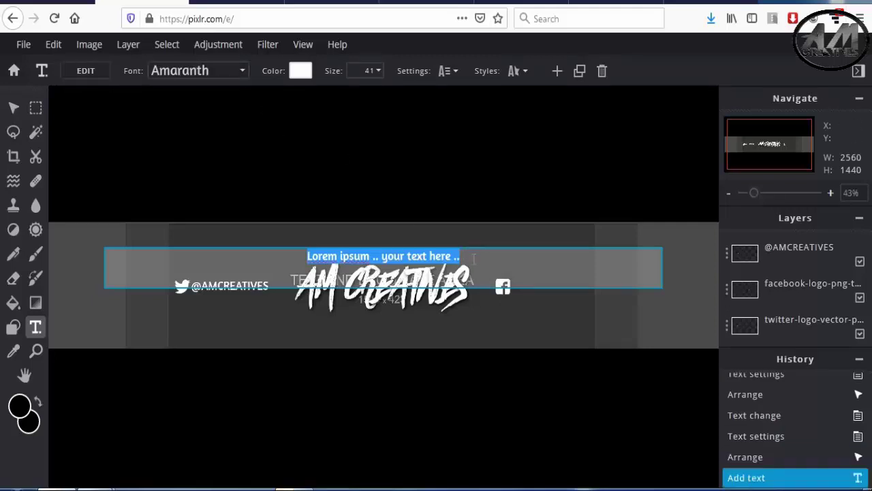
key("BackSpace")
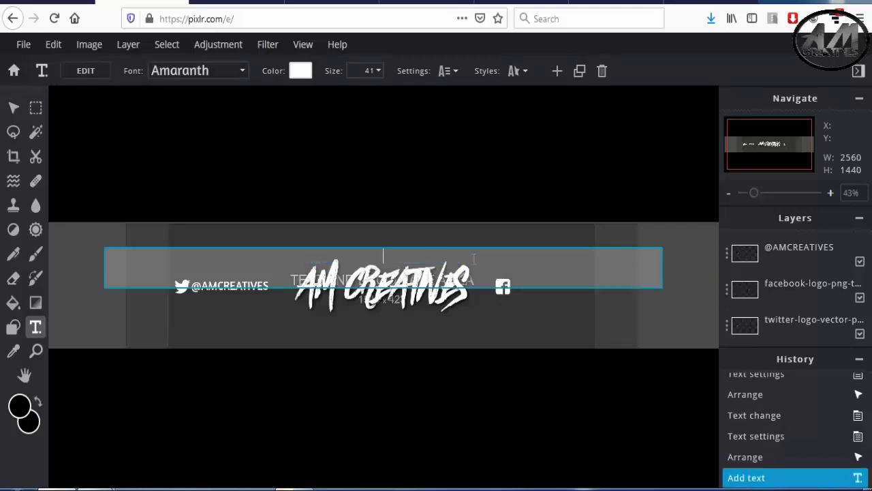
type("AM")
type("CRE")
key("BackSpace")
key("BackSpace")
key("BackSpace")
type("C")
type("REA")
type("TI")
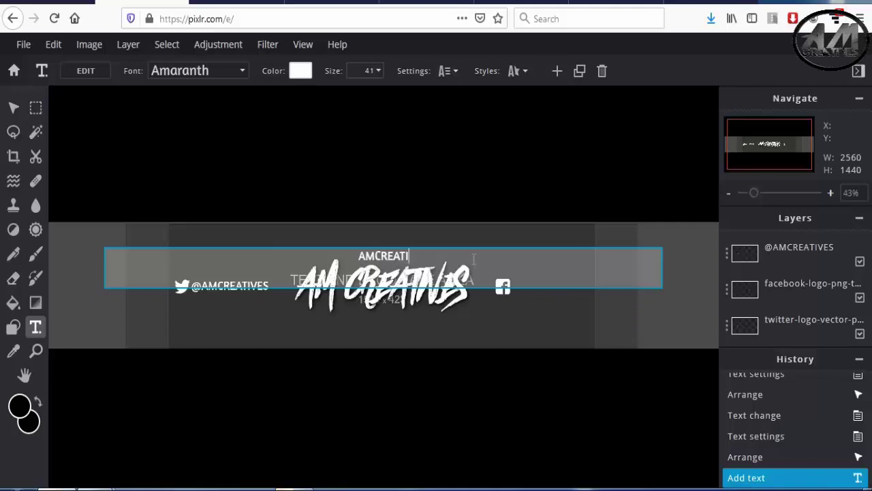
type("VES")
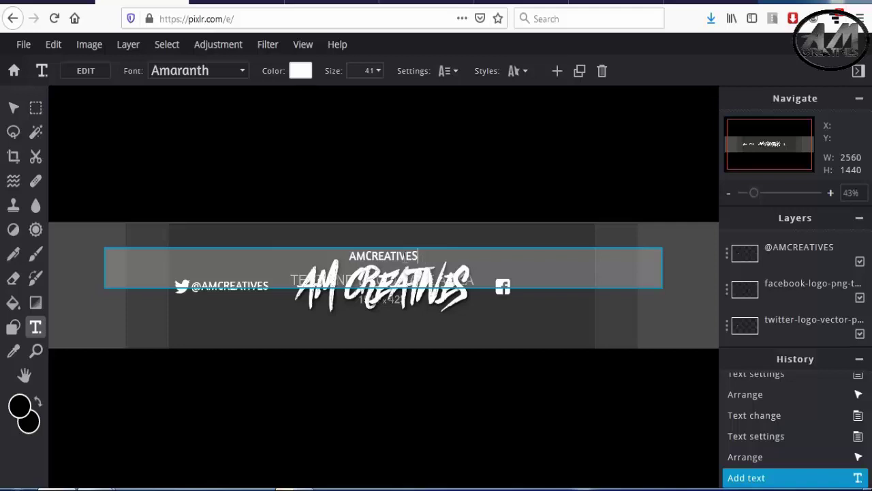
left_click(494, 231)
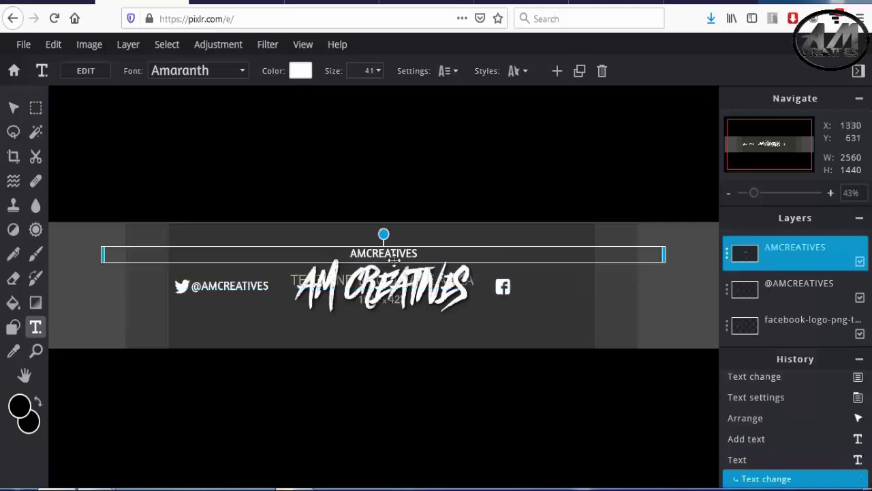
- Drag the AMCREATIVES text beside the Facebook icon, level with the Twitter handle
left_click_drag(431, 254, 551, 287)
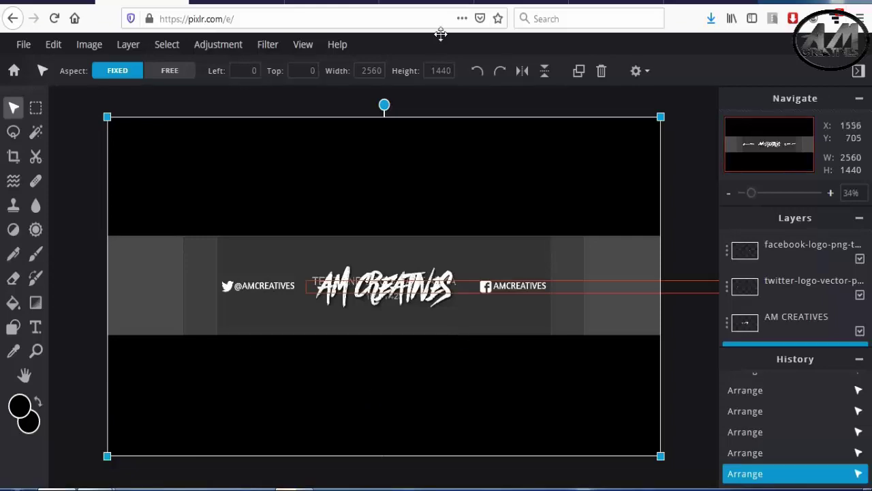
- Scroll through the ocean background image results in Google Images
left_click(427, 2)
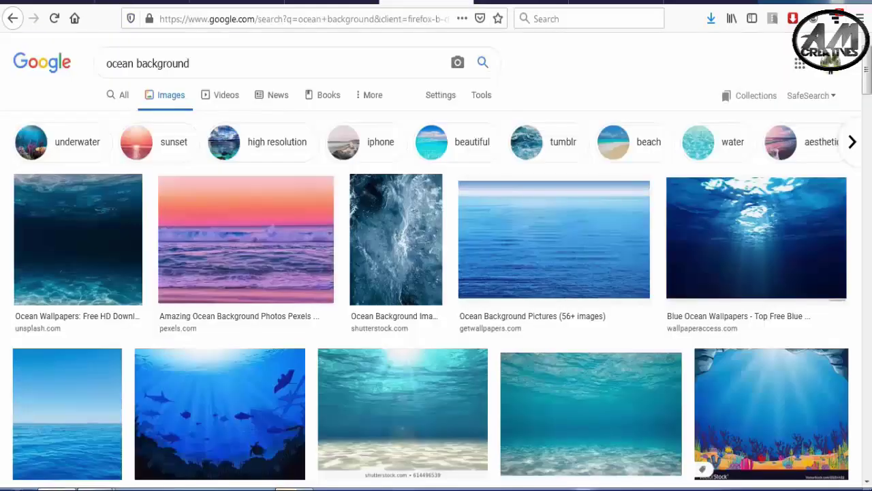
scroll(481, 286, "down", 1)
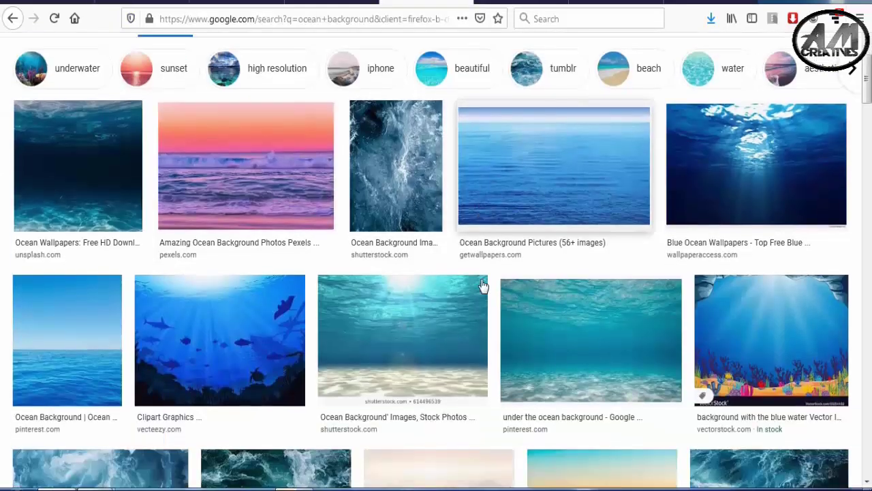
scroll(593, 299, "down", 1)
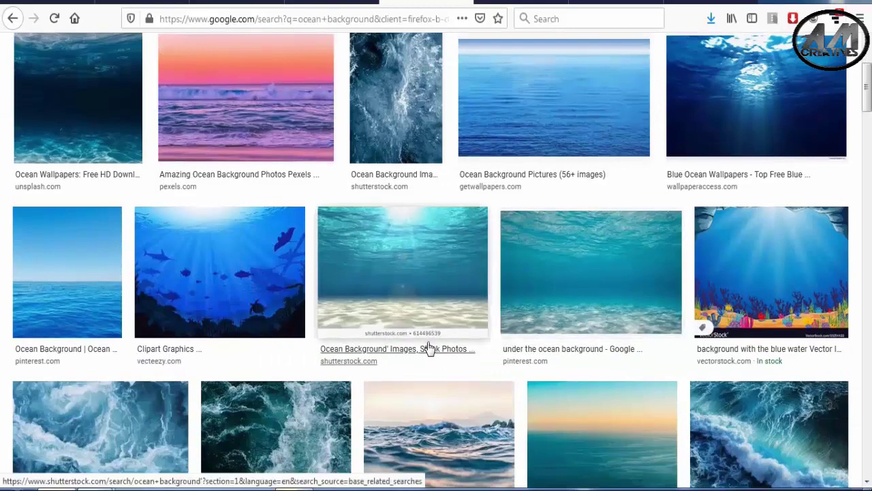
scroll(431, 347, "down", 2)
scroll(434, 347, "down", 1)
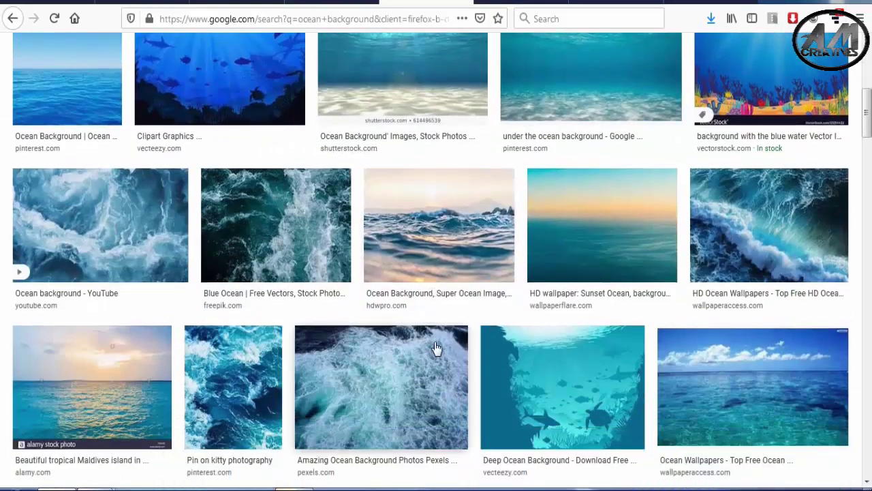
scroll(436, 348, "down", 1)
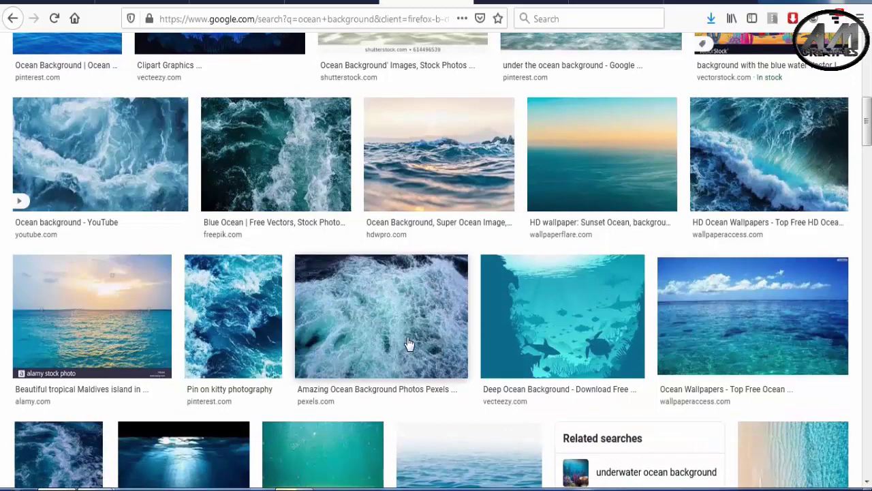
scroll(429, 341, "down", 2)
scroll(461, 335, "down", 2)
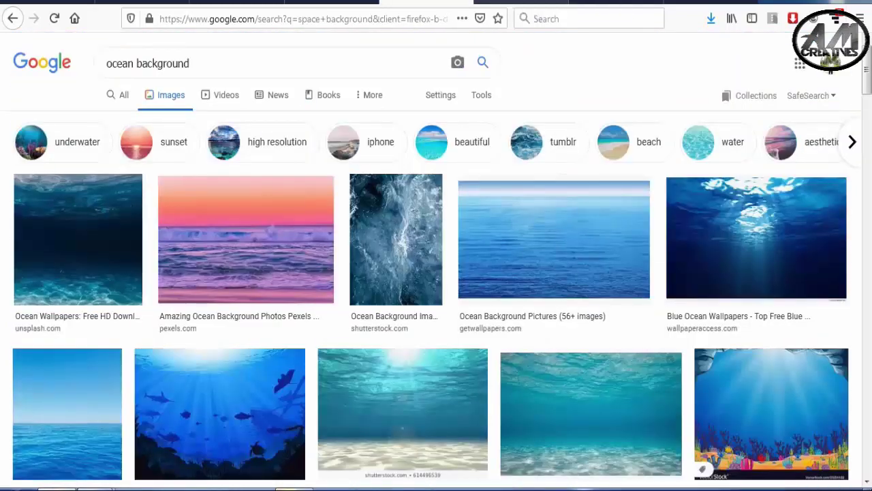
- Switch to the space background results and browse the thumbnails
left_click(518, 2)
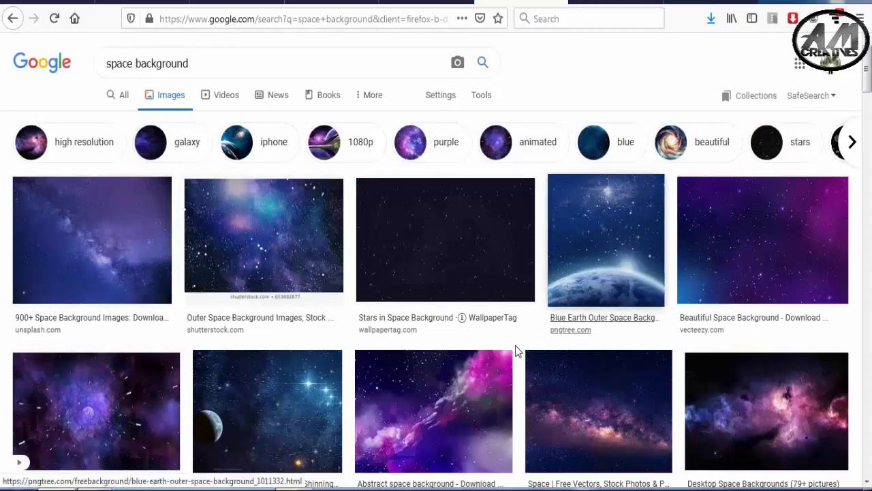
scroll(475, 443, "down", 2)
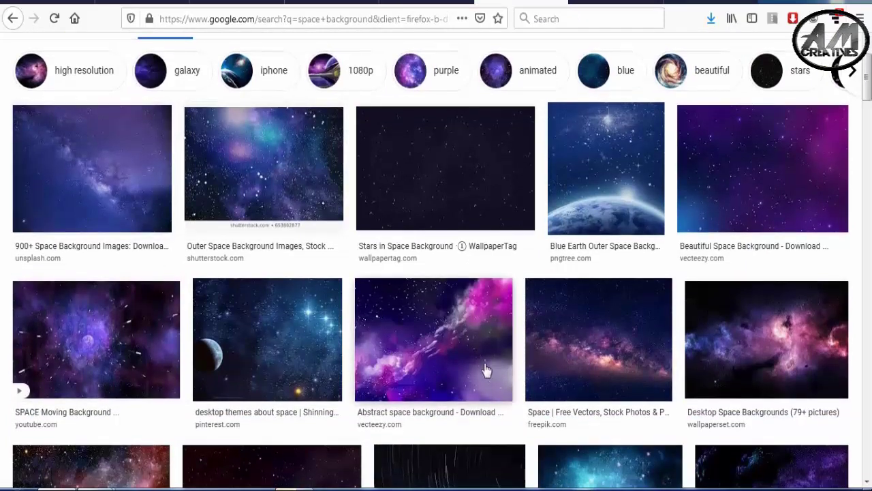
scroll(487, 370, "down", 2)
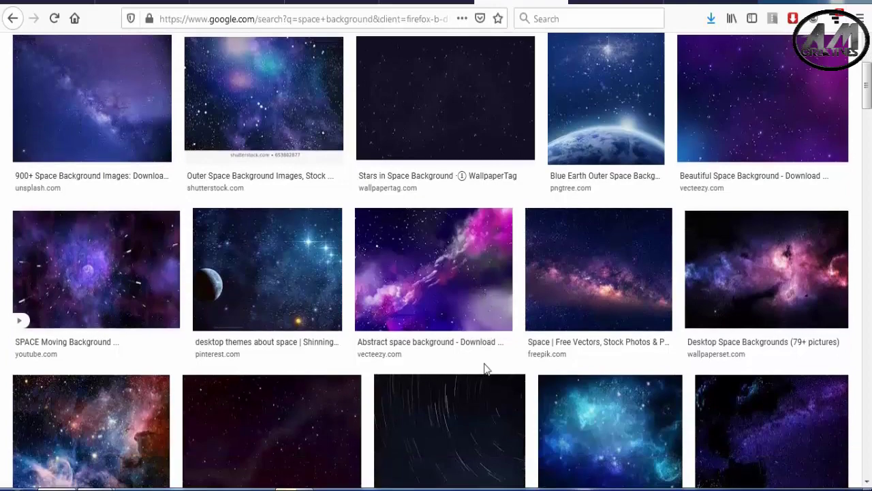
- Save the purple nebula 'Desktop Space Backgrounds' image to Downloads as 517453.jpg
left_click(749, 278)
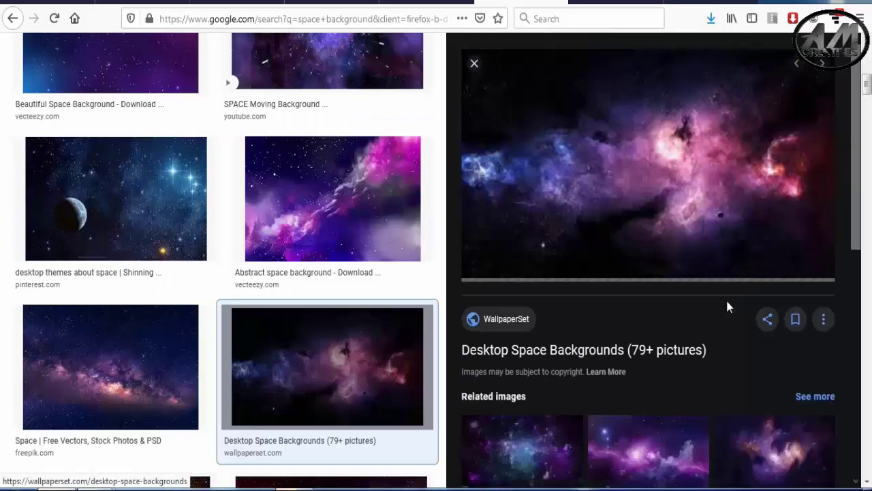
right_click(602, 143)
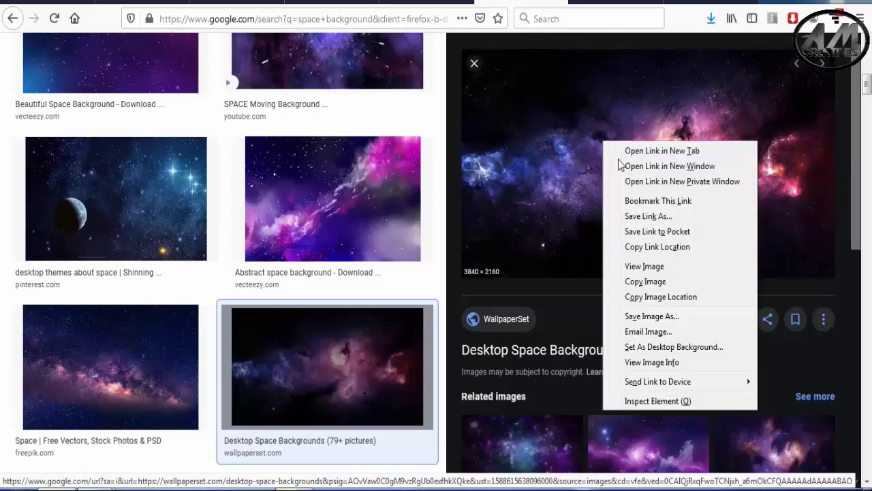
left_click(651, 316)
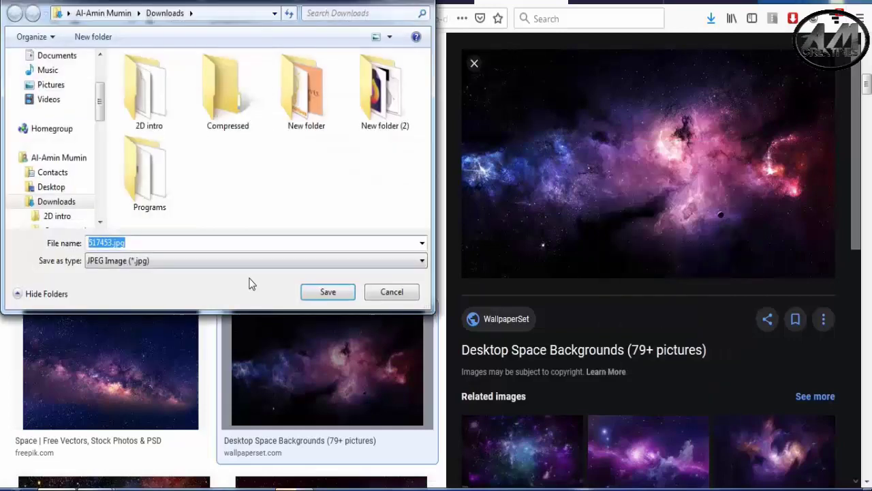
left_click(328, 292)
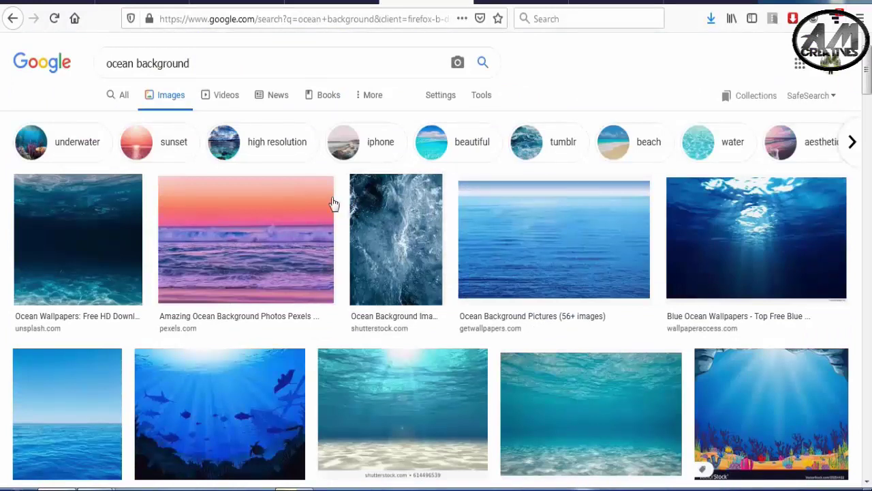
- Filter the ocean background results to tumblr-style images and browse them
left_click(566, 145)
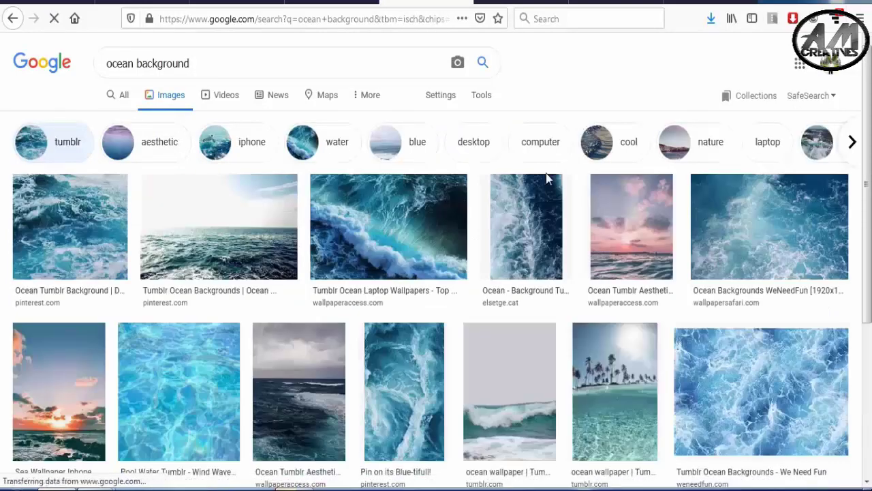
scroll(546, 174, "down", 2)
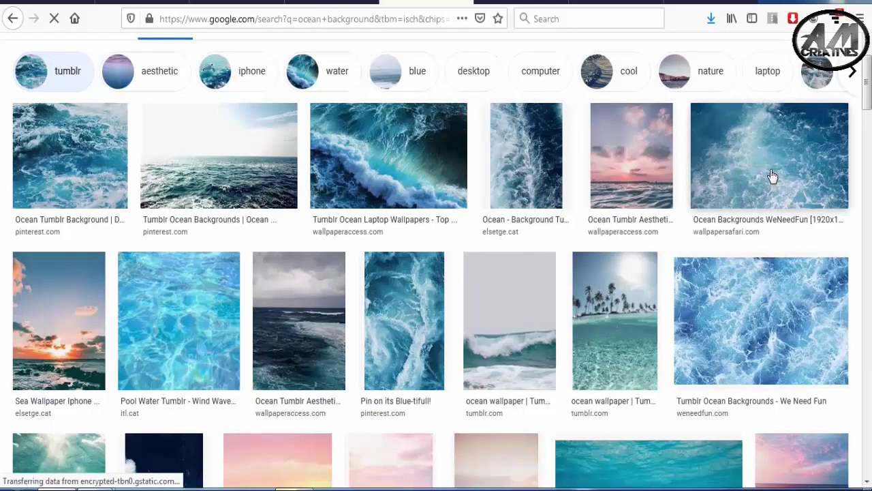
scroll(773, 176, "down", 2)
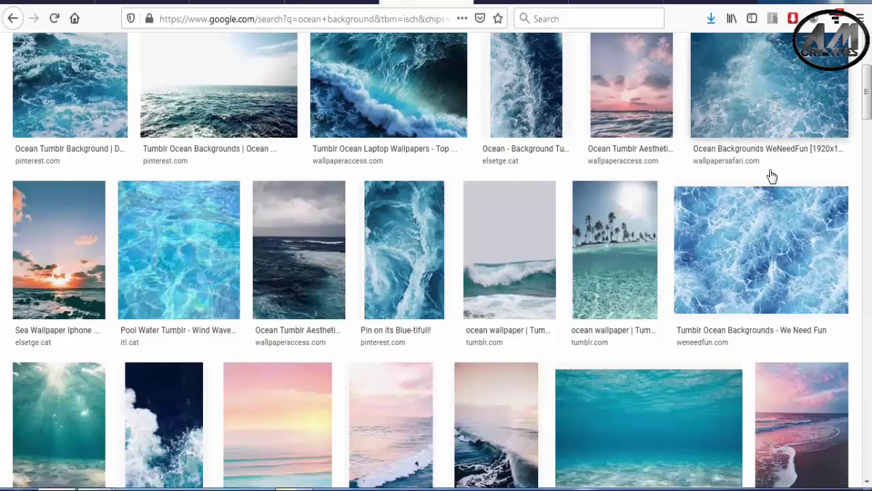
left_click(772, 177)
scroll(771, 176, "up", 2)
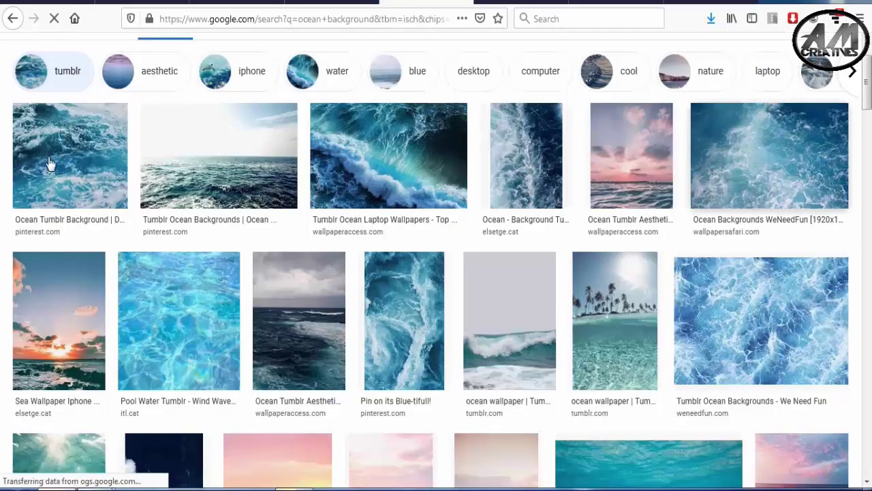
- Save the teal 'Ocean Backgrounds WeNeedFun' image to Downloads under a new name
left_click(726, 170)
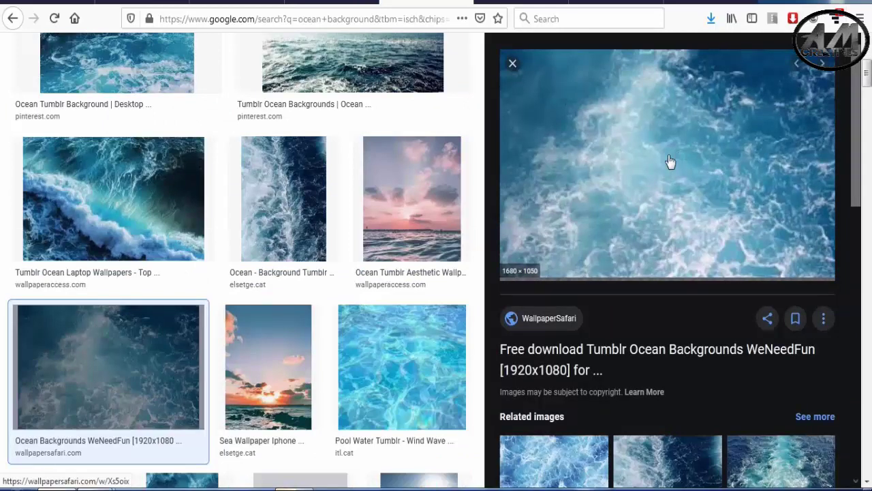
right_click(628, 136)
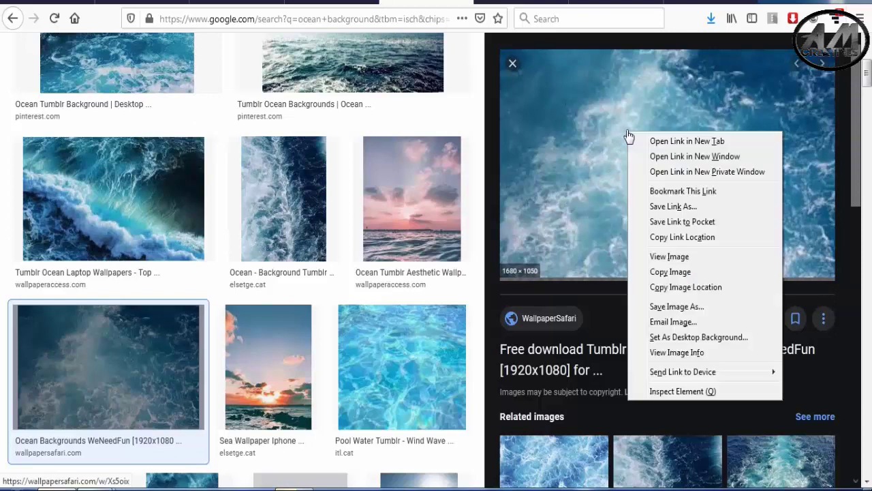
left_click(676, 307)
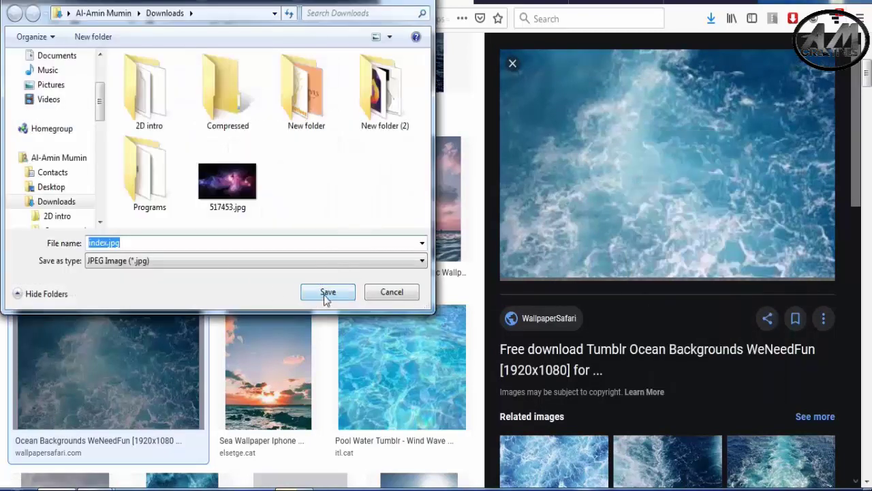
type("d")
type("sfg")
left_click(329, 295)
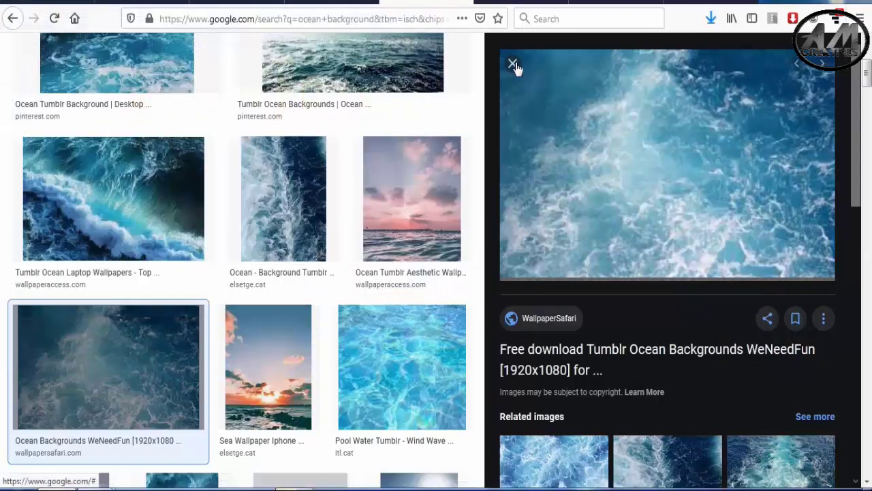
- Add 517453.jpg from Downloads to the banner as a new image layer
left_click(512, 64)
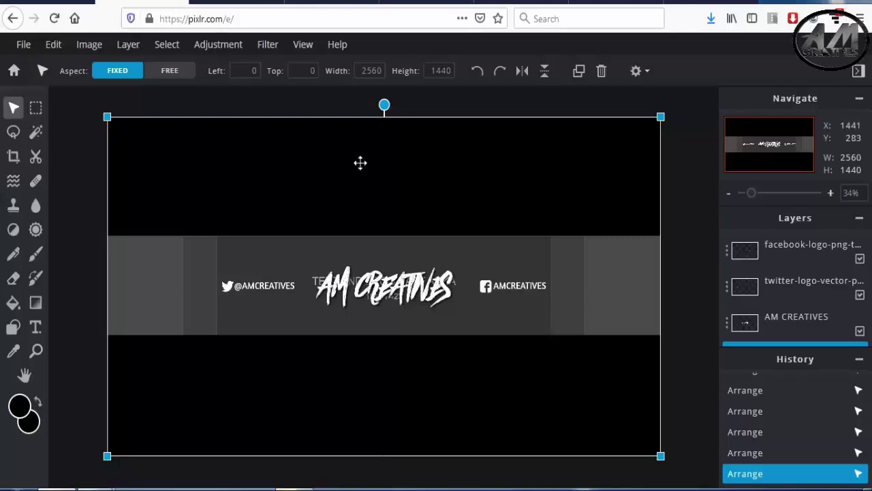
left_click(62, 178)
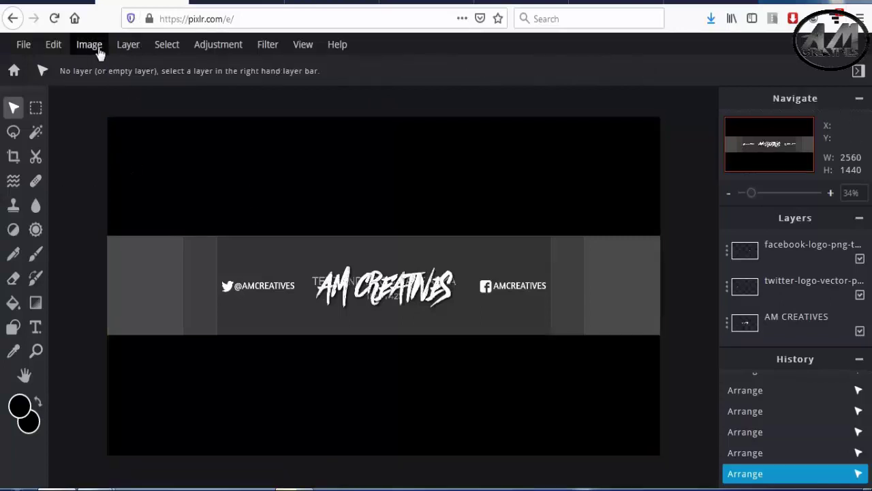
left_click(125, 46)
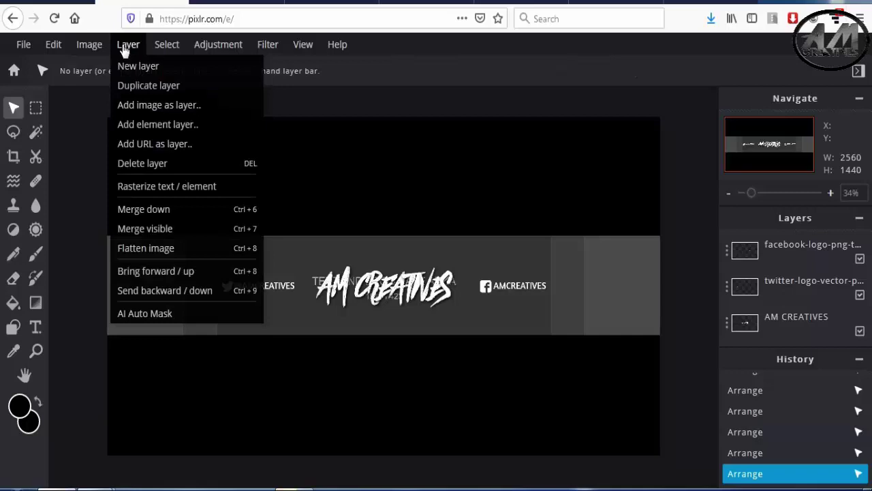
left_click(143, 107)
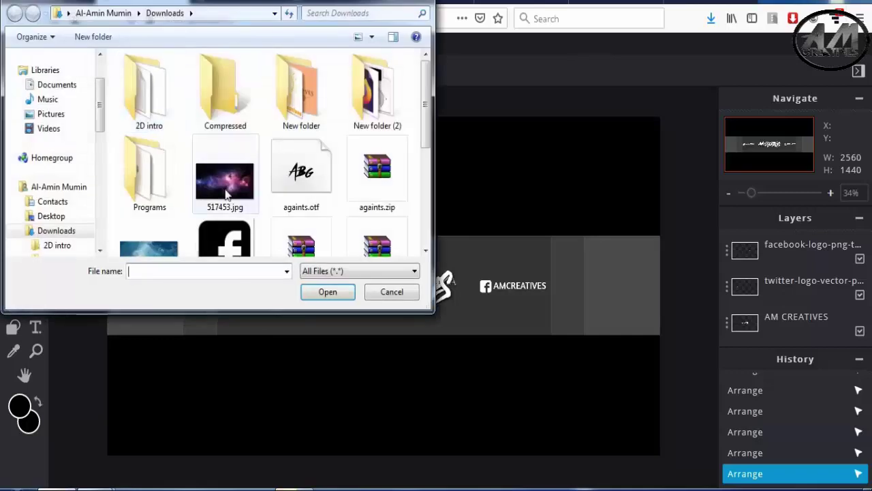
left_click(229, 195)
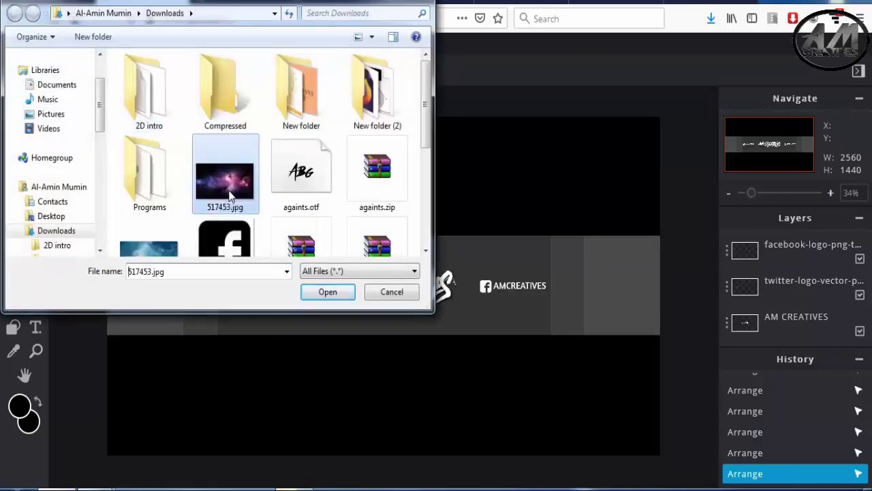
left_click(329, 293)
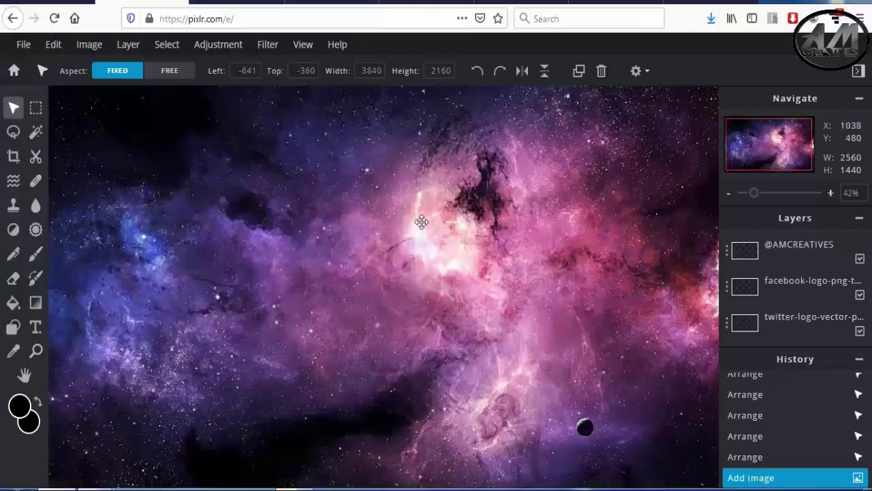
- Shift the nebula image down-left and shrink it to about 3268 × 1838
scroll(335, 219, "down", 1)
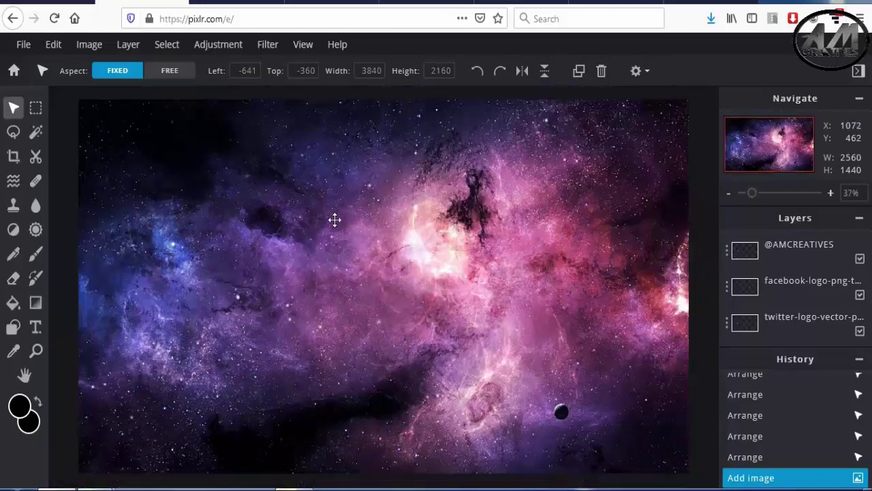
scroll(334, 219, "down", 1)
scroll(335, 218, "down", 1)
scroll(335, 219, "down", 1)
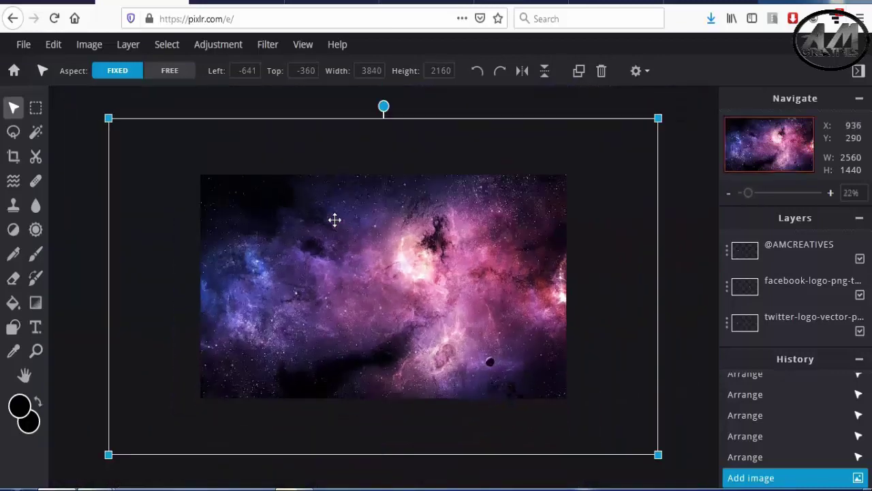
scroll(335, 218, "down", 1)
scroll(334, 218, "down", 1)
scroll(334, 218, "down", 1)
scroll(335, 219, "down", 1)
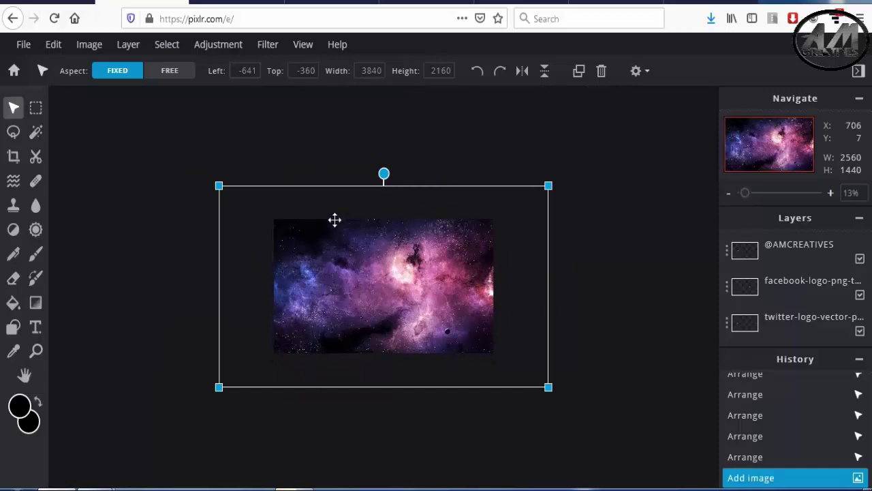
scroll(334, 219, "up", 2)
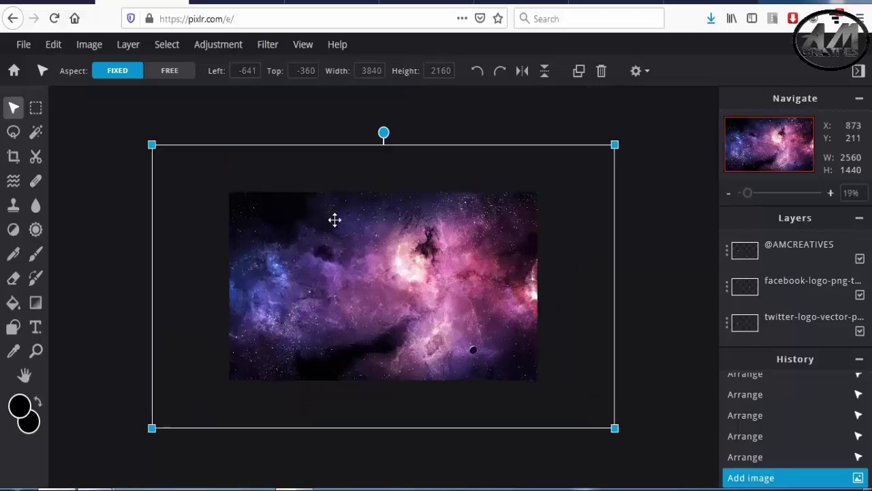
scroll(335, 219, "up", 1)
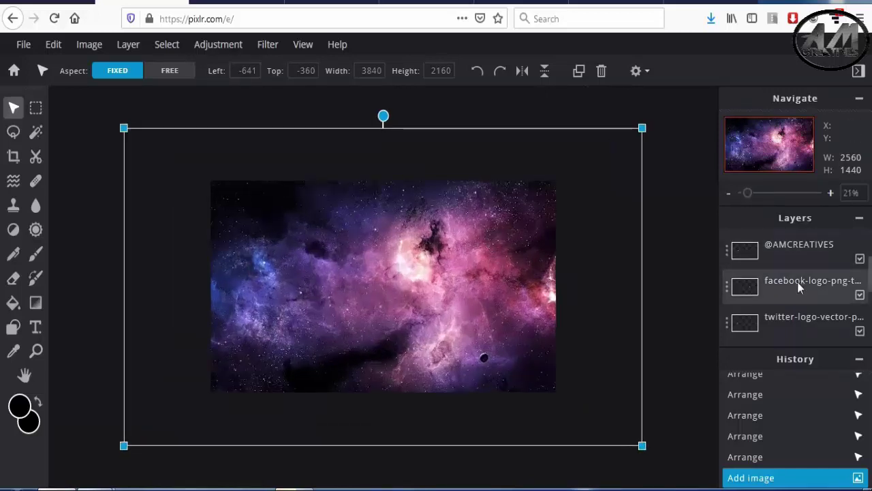
scroll(795, 285, "up", 1)
scroll(794, 285, "up", 1)
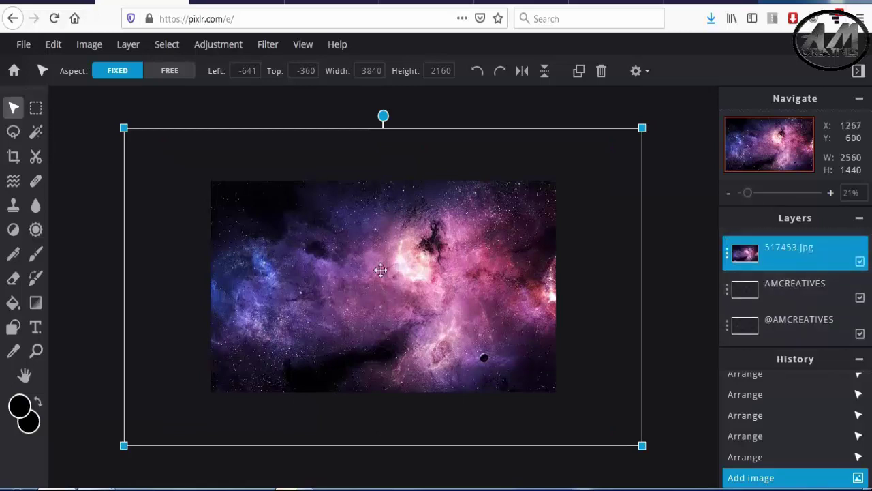
mouse_move(380, 270)
left_mouse_down()
mouse_move(365, 349)
mouse_move(391, 280)
left_mouse_up()
left_click_drag(653, 456, 568, 385)
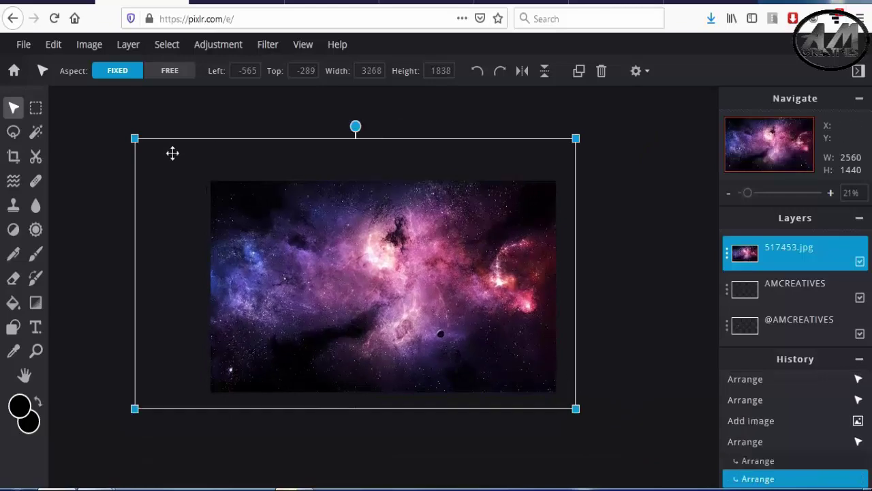
- Shrink the nebula to 2861 × 1609 at -150, -84 and move its layer below the text
left_click_drag(135, 138, 188, 157)
left_click_drag(329, 254, 333, 255)
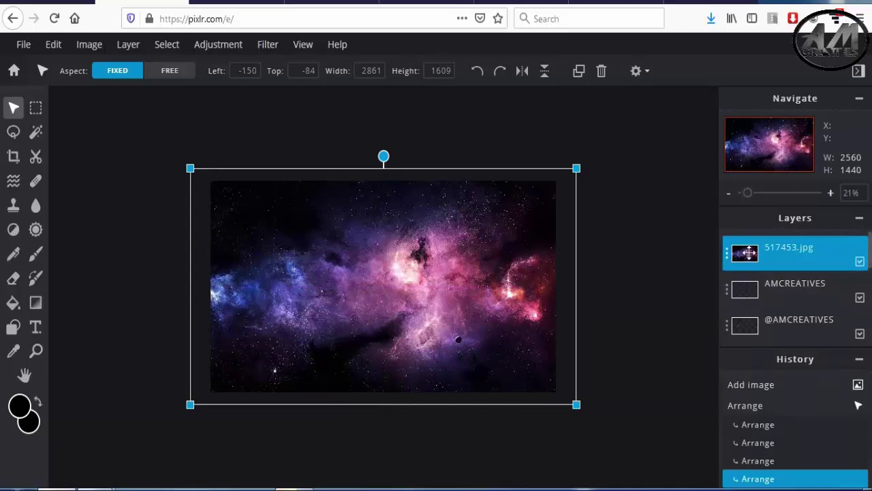
left_click_drag(749, 253, 755, 333)
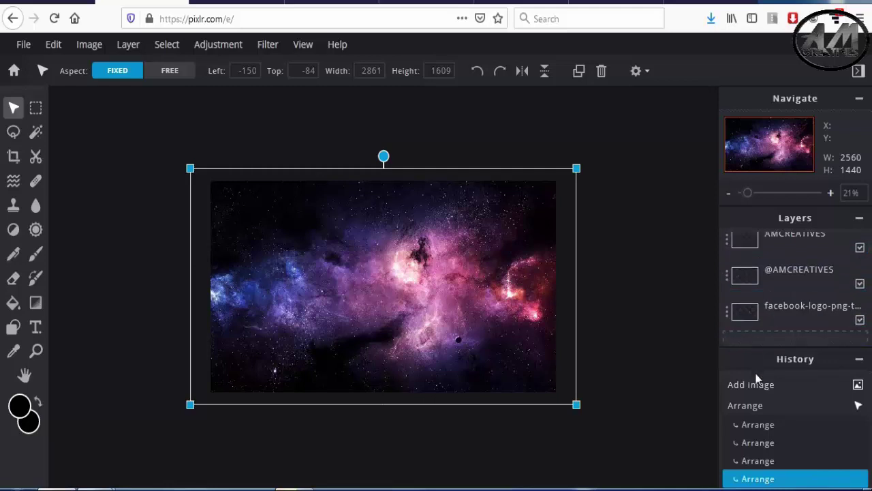
- Drop 517453.jpg below Layer 3 so it shows only through the centre strip, then reselect it
mouse_move(755, 333)
left_mouse_down()
mouse_move(757, 379)
mouse_move(762, 295)
left_mouse_up()
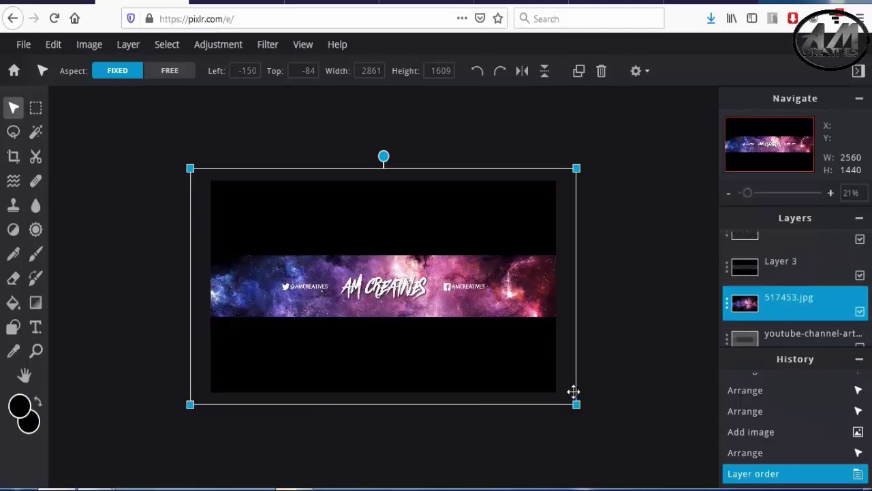
left_click_drag(574, 391, 572, 389)
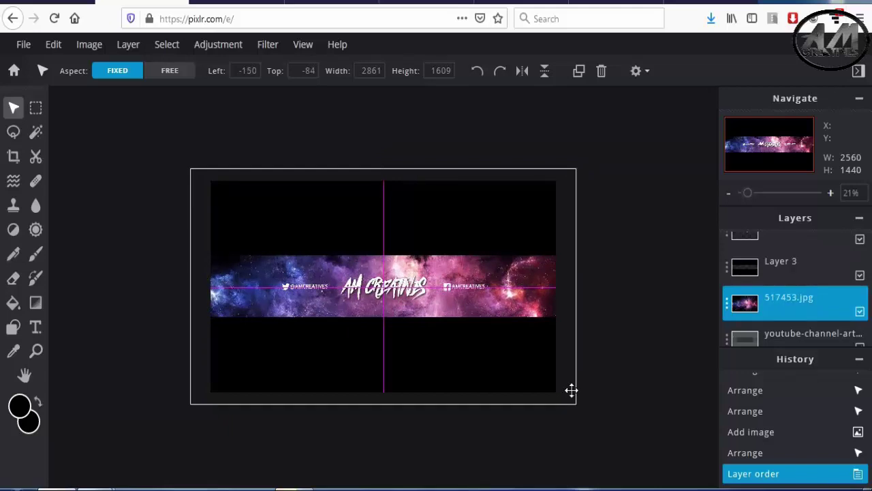
left_click_drag(571, 390, 572, 389)
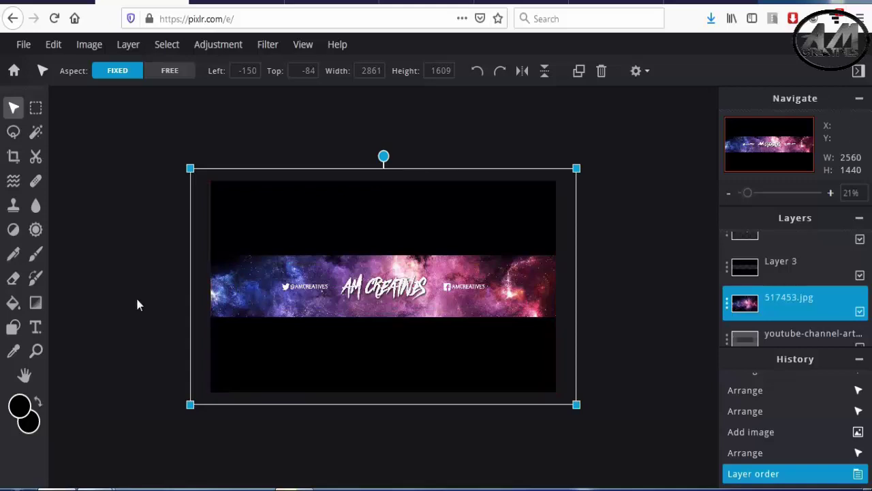
left_click(107, 194)
scroll(342, 286, "up", 1)
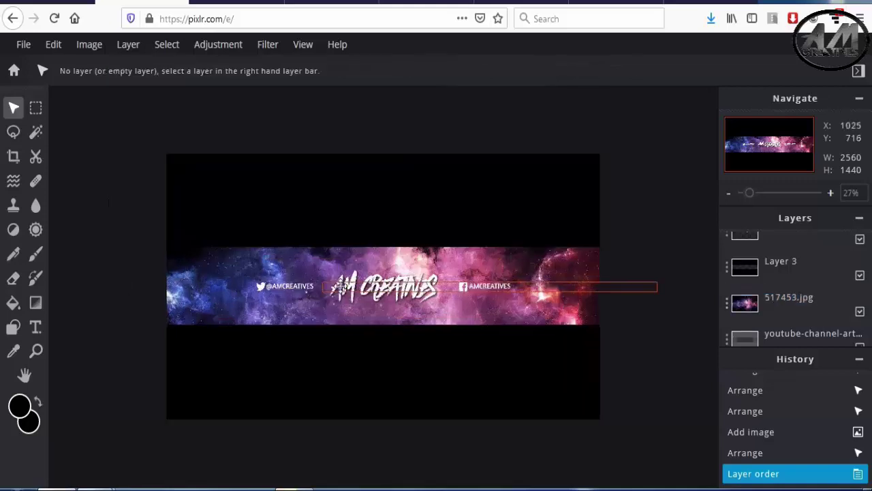
scroll(342, 287, "up", 1)
scroll(342, 286, "up", 1)
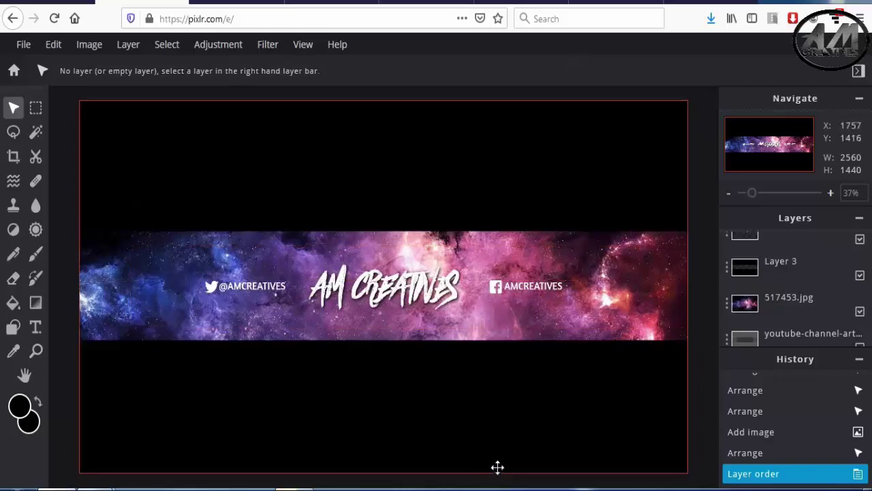
scroll(593, 405, "down", 1)
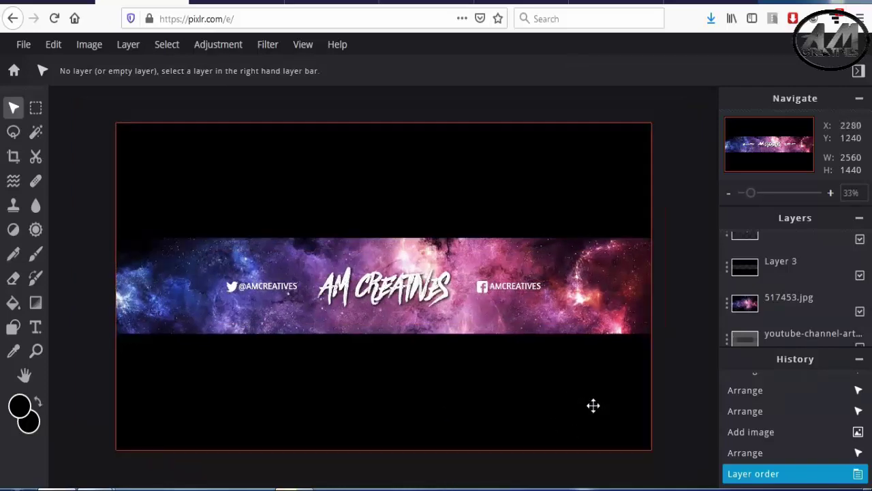
left_click(773, 308)
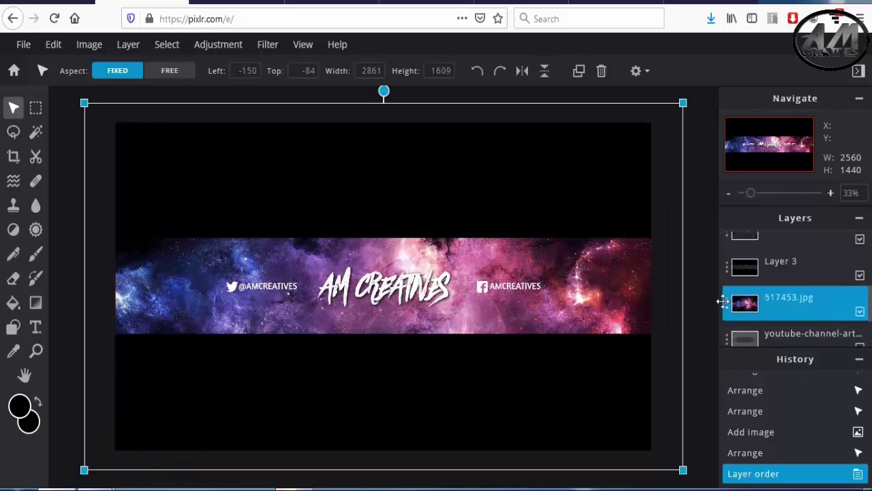
- Apply a Hue & saturation adjustment with Colorize on, tuning hue and saturation to teal
left_click(232, 53)
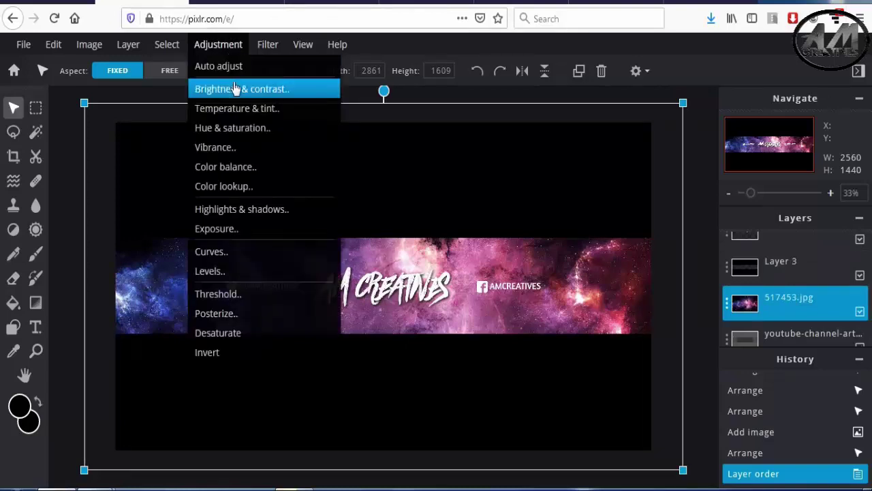
left_click(238, 131)
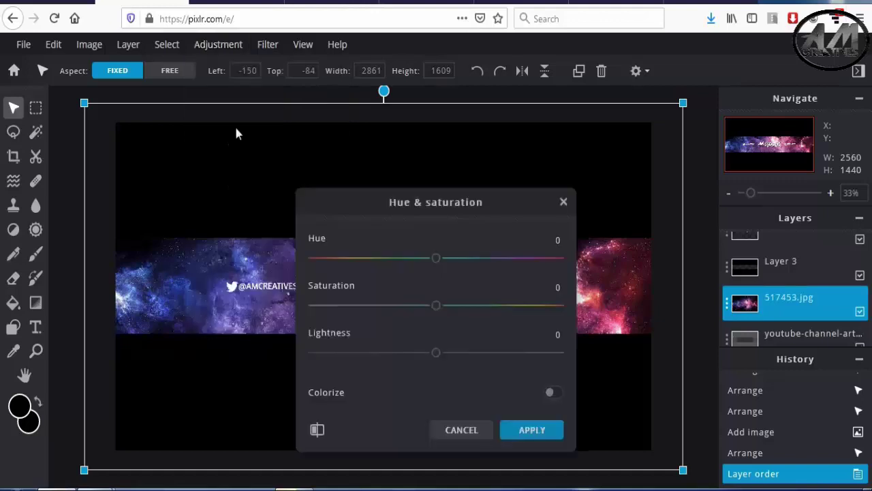
left_click_drag(497, 212, 765, 181)
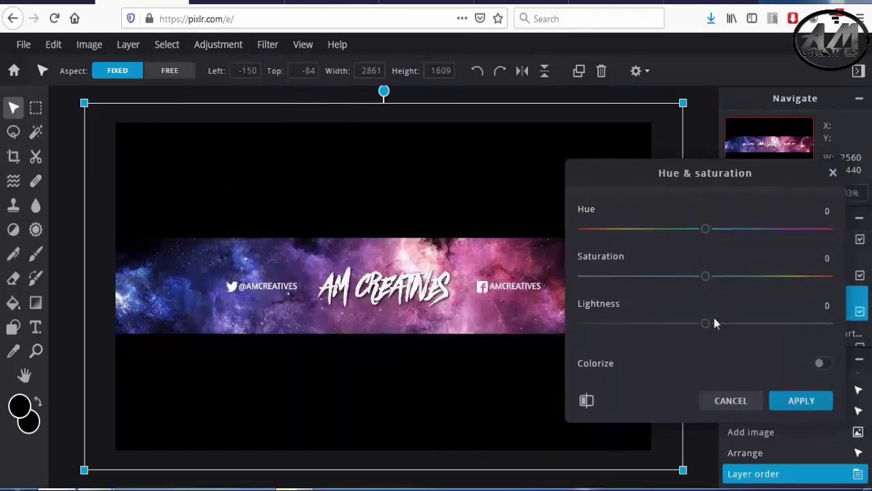
left_click(821, 366)
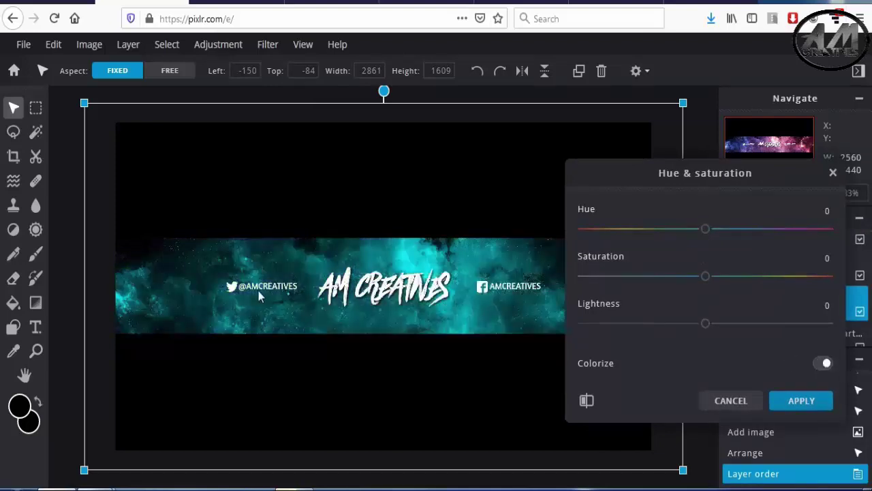
mouse_move(705, 230)
left_mouse_down()
mouse_move(829, 241)
mouse_move(597, 241)
mouse_move(629, 244)
left_mouse_up()
left_click_drag(693, 251, 708, 251)
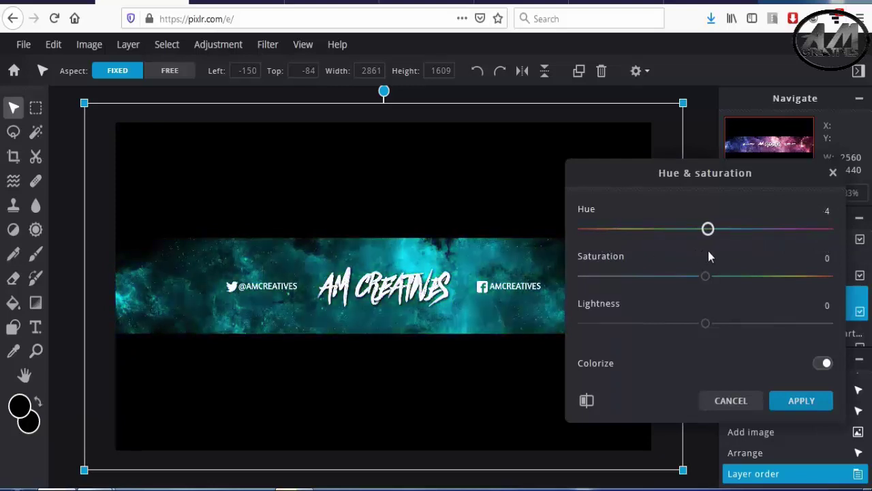
mouse_move(706, 277)
left_mouse_down()
mouse_move(745, 279)
mouse_move(705, 292)
left_mouse_up()
mouse_move(710, 234)
left_mouse_down()
mouse_move(735, 241)
mouse_move(661, 235)
mouse_move(707, 246)
left_mouse_up()
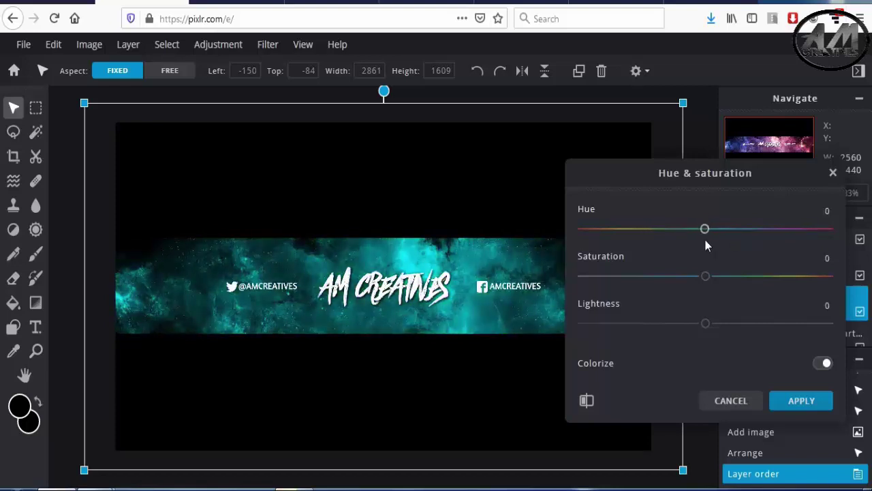
left_click(804, 401)
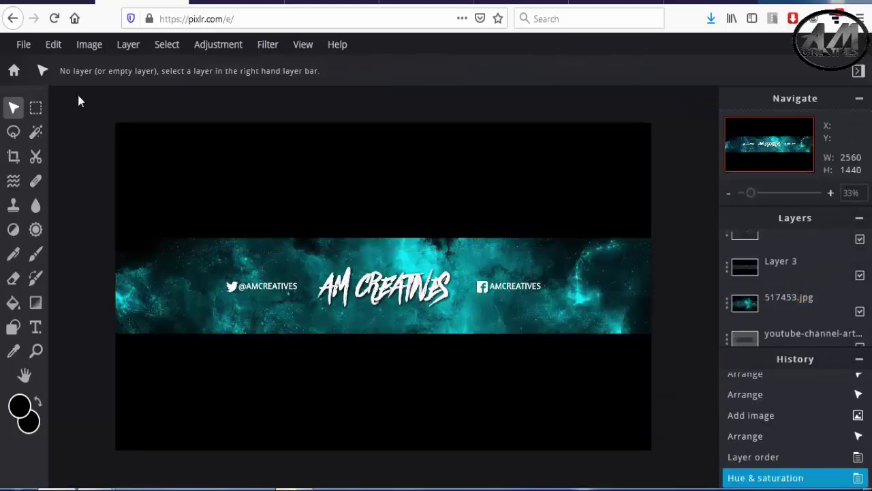
- Add the ocean-wave photo dhddfg.jpg to the banner as a new image layer
left_click(128, 47)
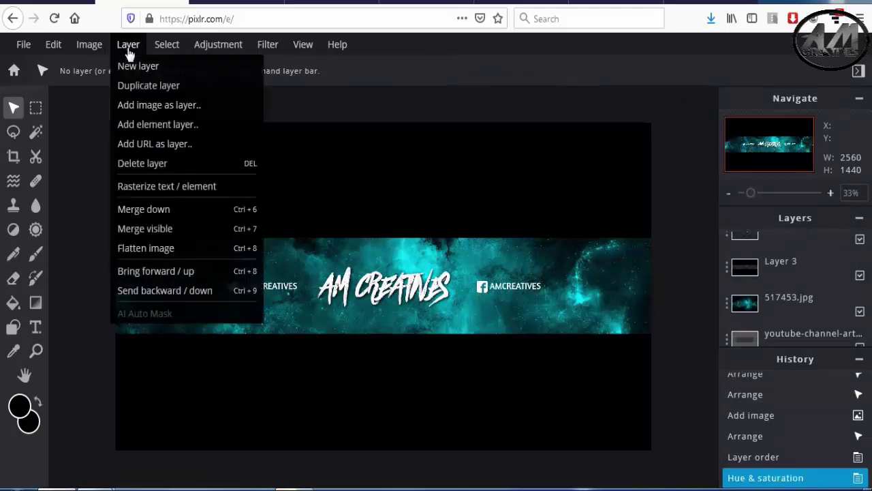
left_click(168, 107)
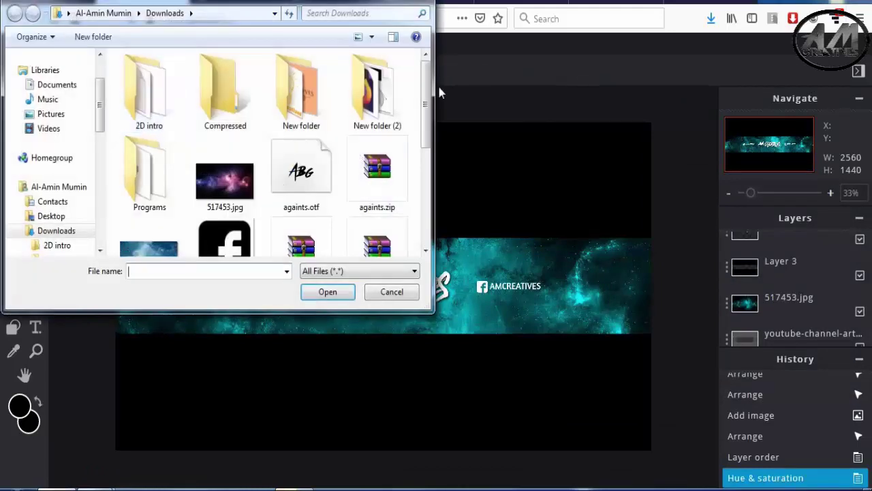
scroll(311, 102, "down", 2)
scroll(205, 136, "down", 1)
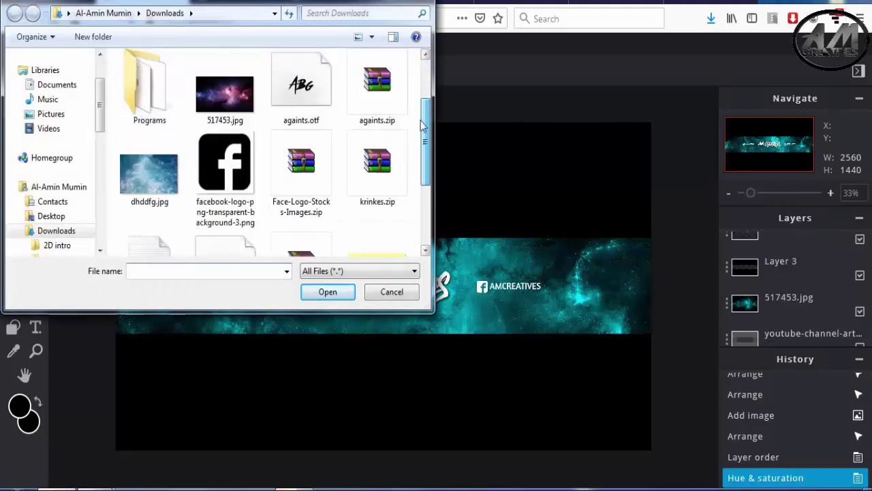
left_click(138, 174)
left_click(327, 292)
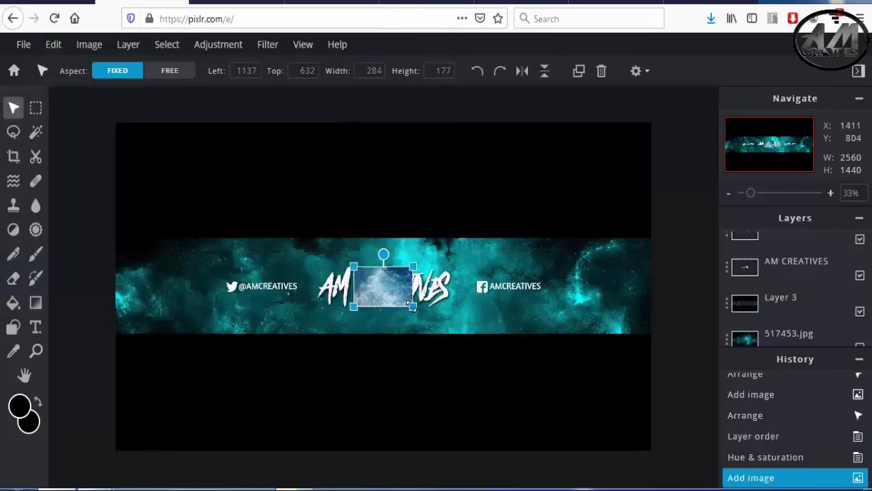
- Enlarge the wave photo to 2620 × 1633 and position it to cover the canvas
left_click_drag(552, 405, 656, 452)
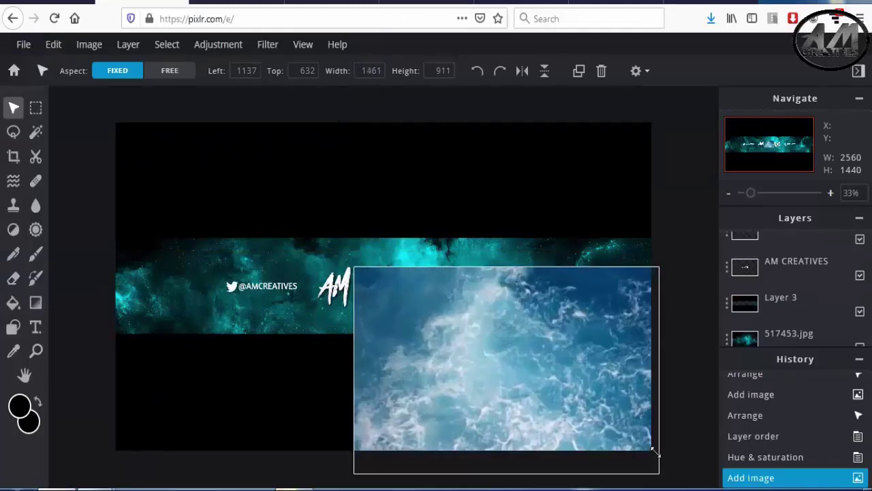
left_click_drag(354, 267, 104, 163)
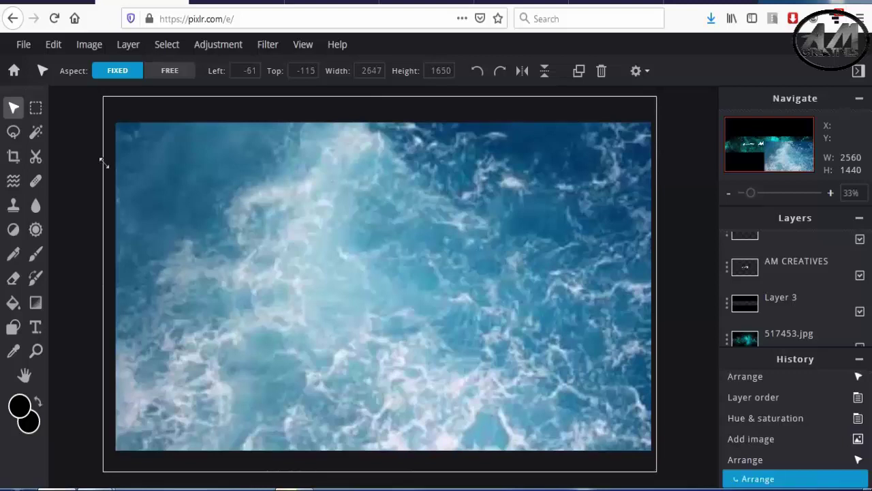
left_click_drag(103, 164, 109, 167)
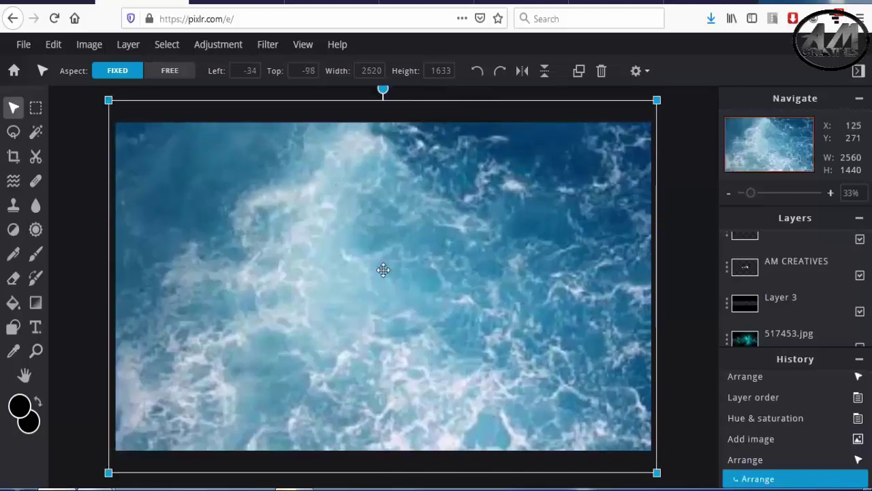
mouse_move(383, 270)
left_mouse_down()
mouse_move(491, 297)
mouse_move(482, 298)
left_mouse_up()
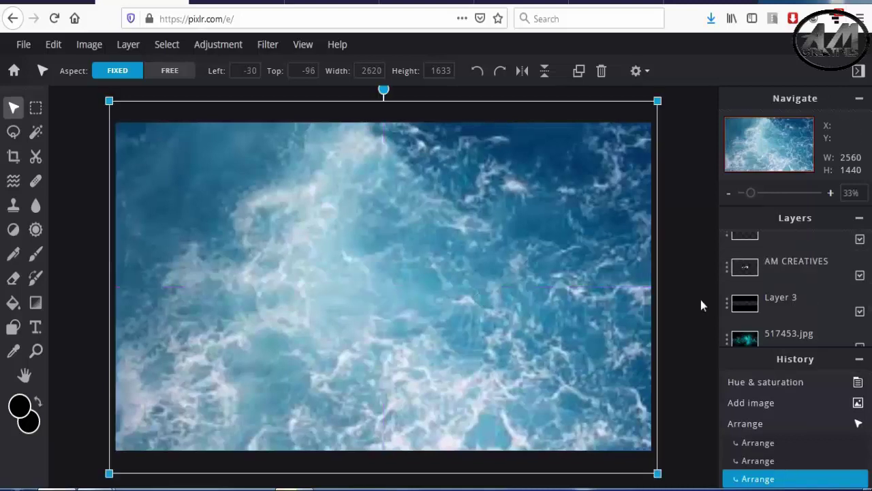
scroll(700, 300, "up", 1)
scroll(678, 300, "down", 1)
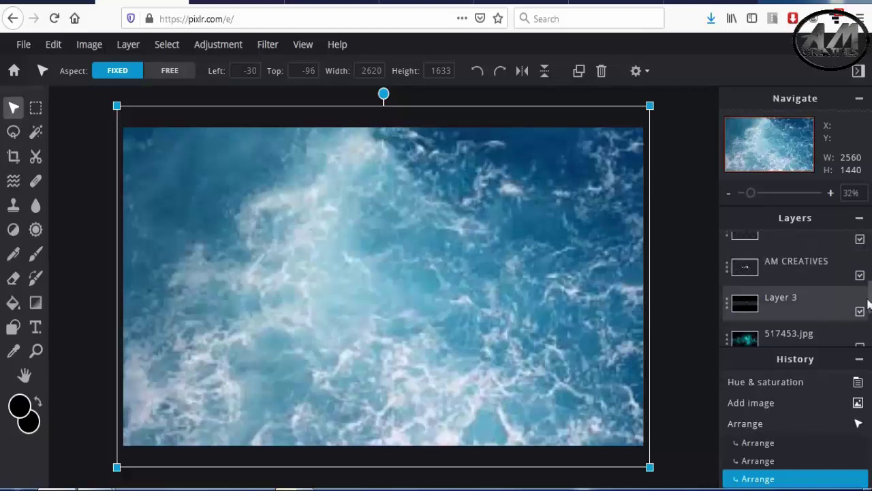
scroll(851, 311, "up", 3)
scroll(772, 265, "up", 1)
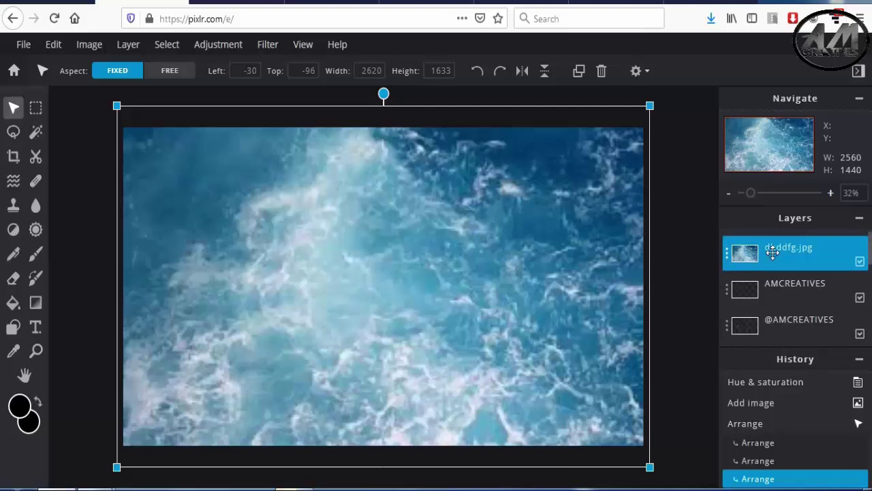
- Order the layers as Layer 3, dhddfg.jpg, 517453.jpg, then clear the selection
left_click_drag(772, 251, 768, 336)
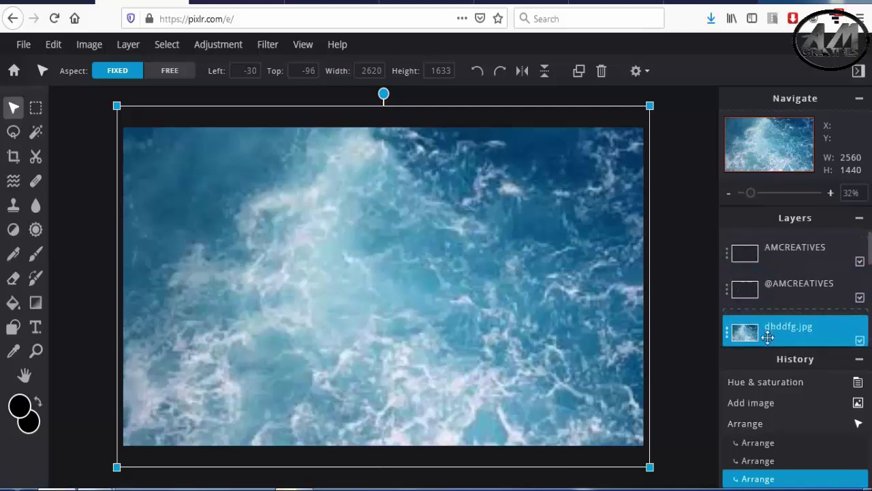
mouse_move(768, 337)
left_mouse_down()
mouse_move(768, 361)
mouse_move(770, 308)
left_mouse_up()
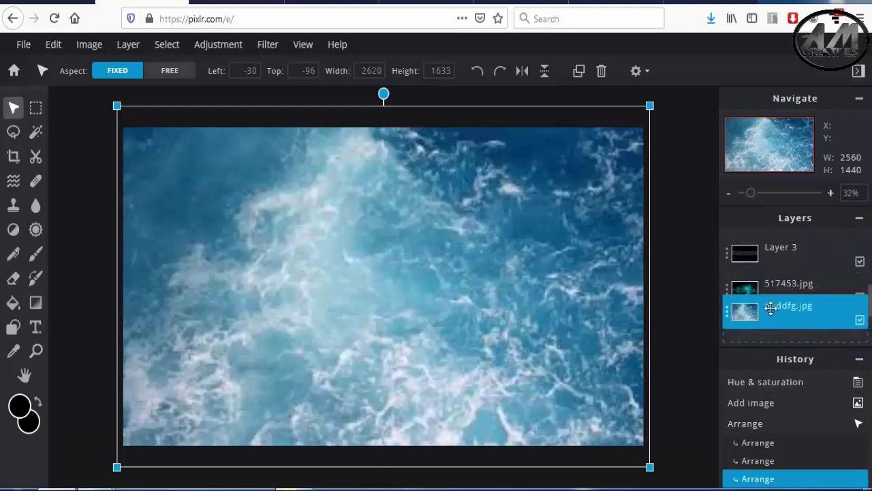
left_click_drag(770, 308, 770, 314)
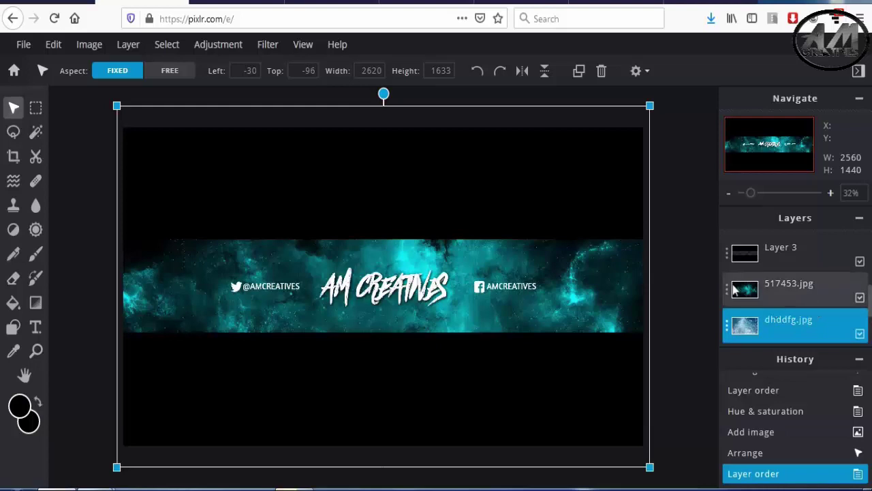
left_click_drag(775, 317, 779, 291)
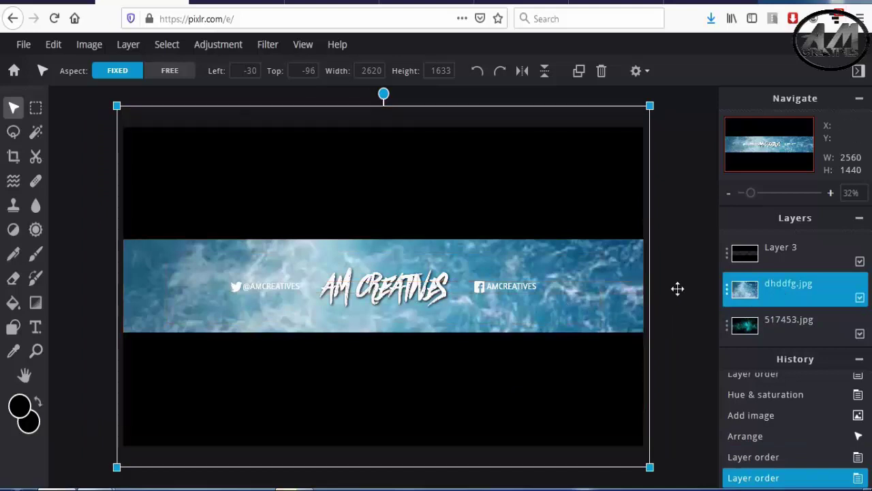
left_click(689, 252)
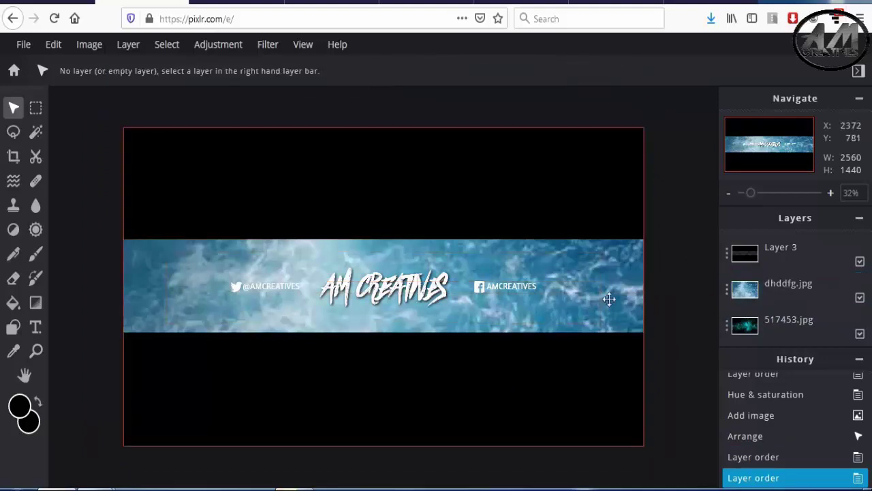
- Open Hue & saturation with no layer selected, then cancel it
left_click(219, 44)
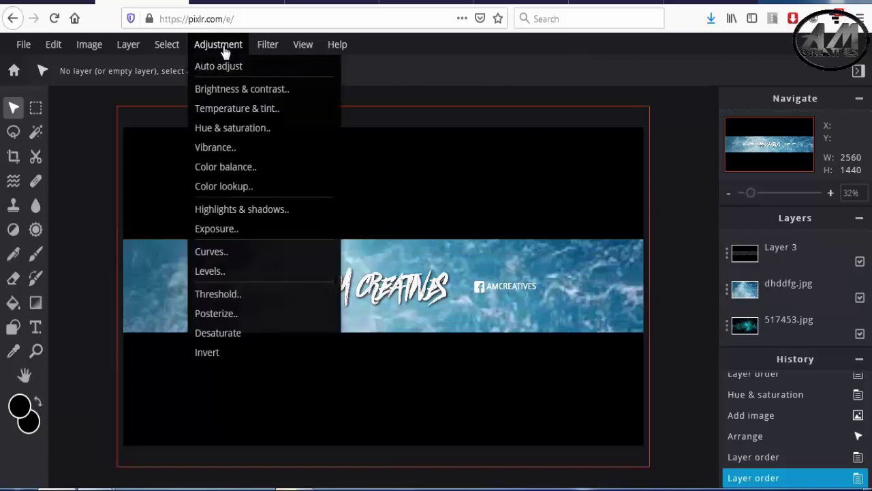
left_click(256, 129)
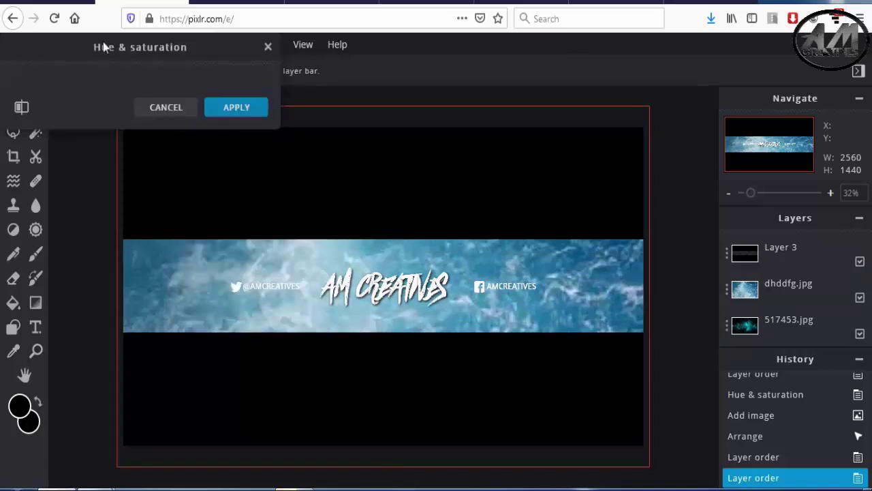
mouse_move(88, 50)
left_mouse_down()
mouse_move(712, 189)
mouse_move(611, 205)
left_mouse_up()
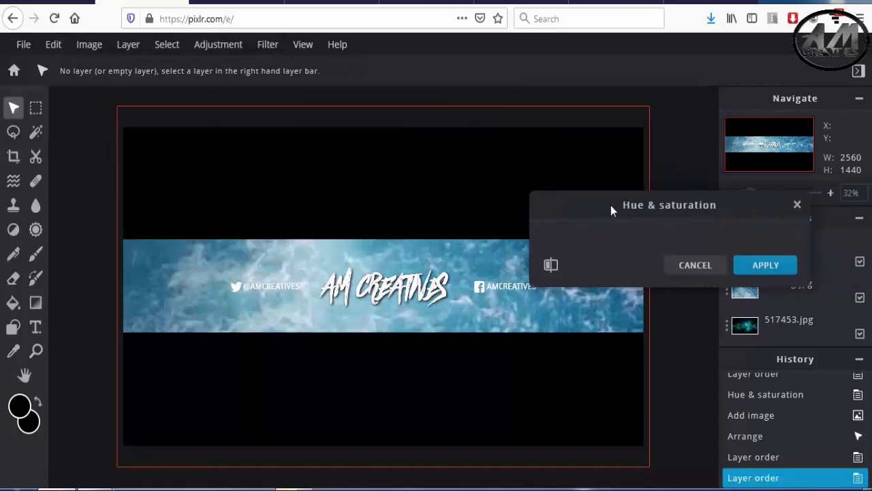
mouse_move(710, 219)
left_mouse_down()
mouse_move(703, 178)
mouse_move(678, 171)
left_mouse_up()
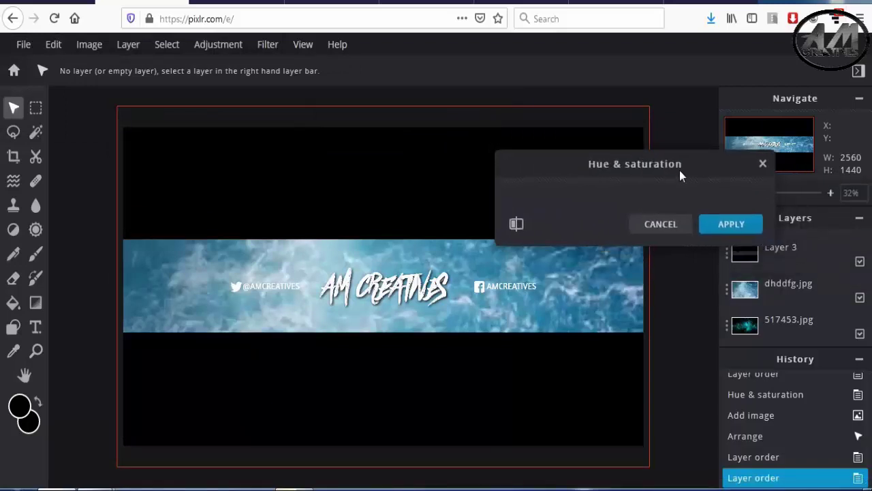
left_click(657, 223)
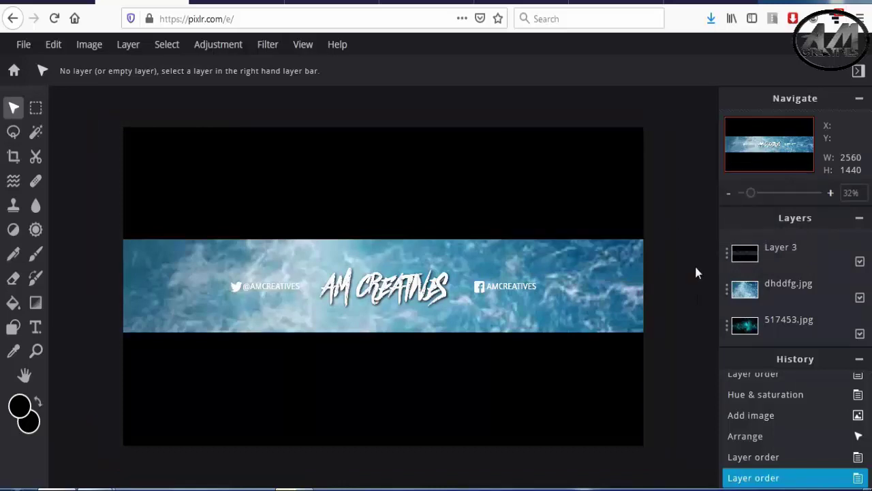
- Try a teal Colorize tint on the dhddfg.jpg layer, then discard it
left_click(774, 296)
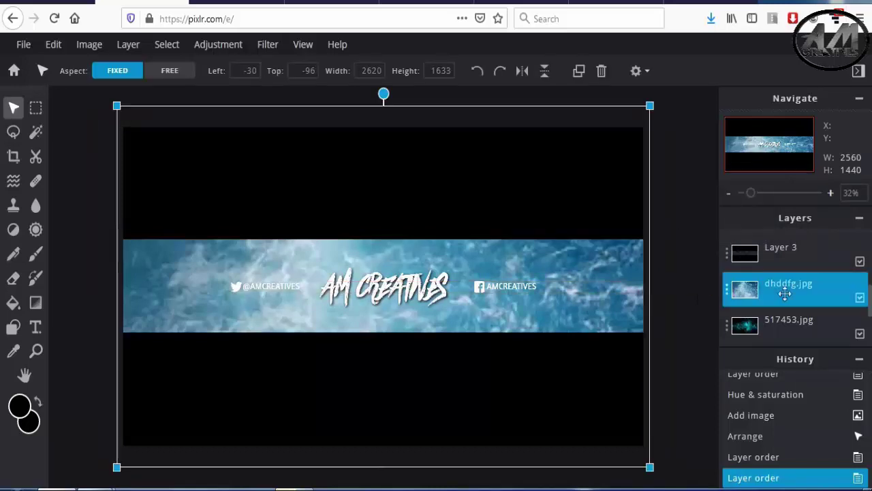
left_click(224, 46)
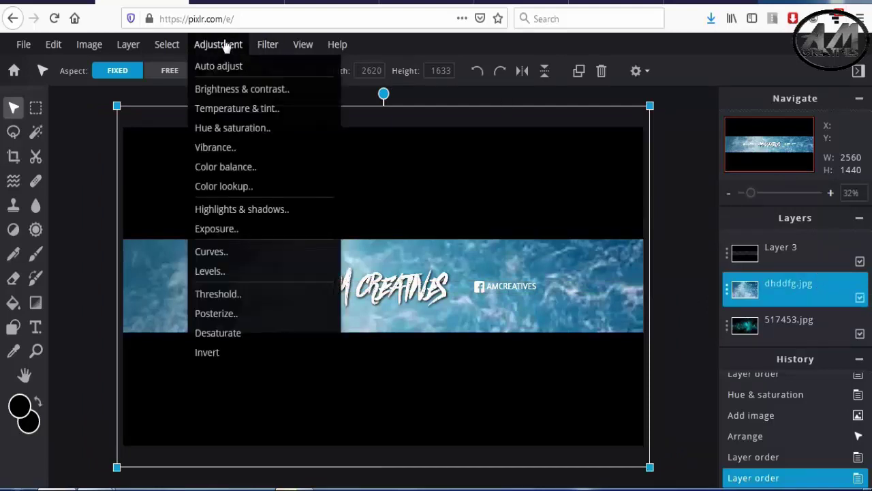
left_click(248, 133)
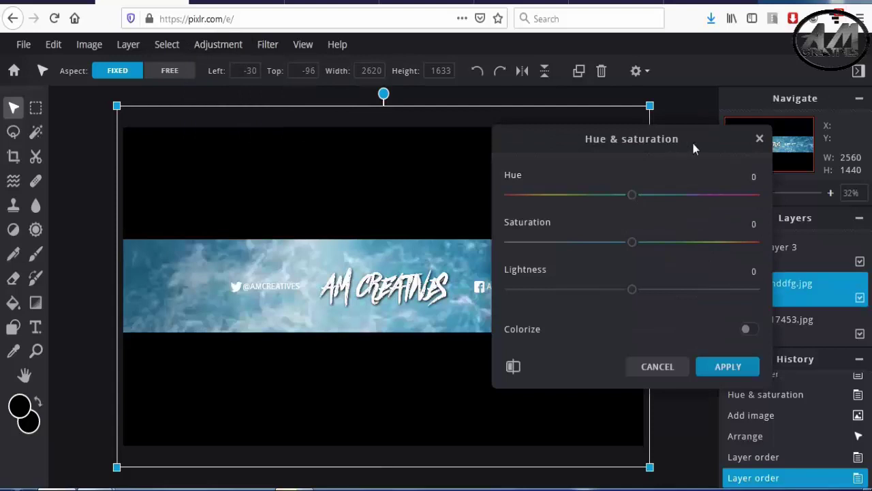
left_click_drag(693, 144, 757, 158)
left_click(811, 345)
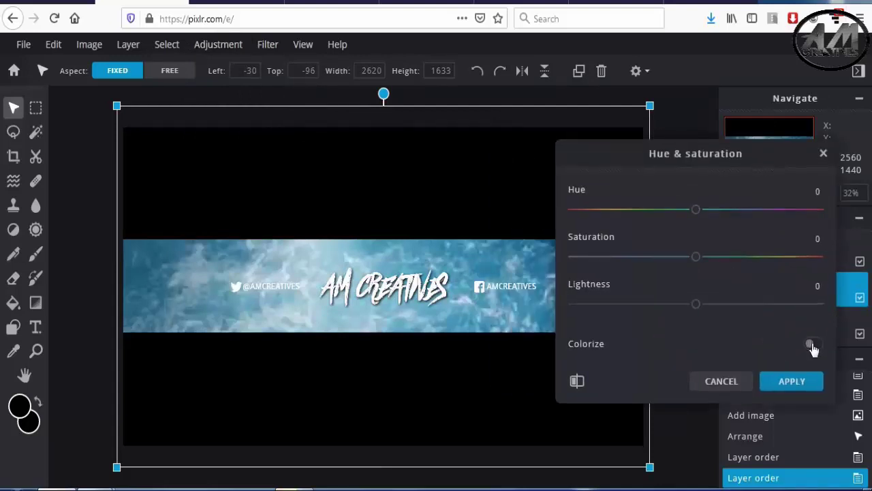
left_click(813, 345)
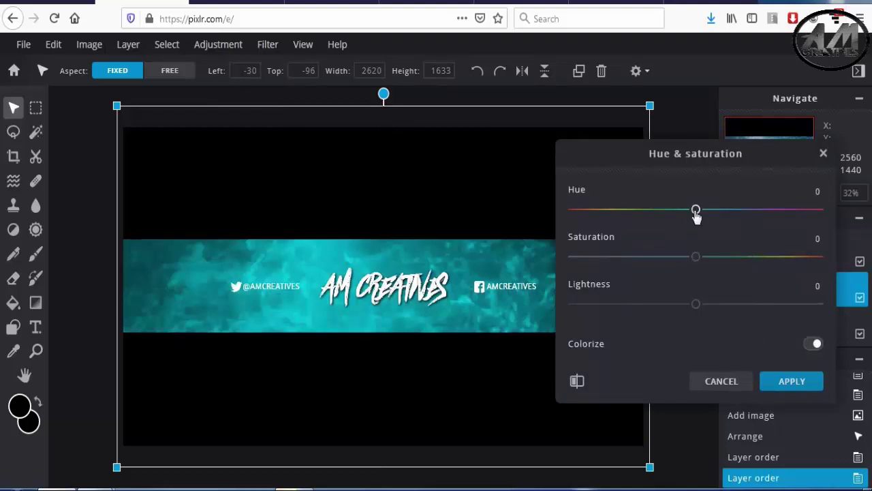
mouse_move(696, 209)
left_mouse_down()
mouse_move(775, 220)
mouse_move(611, 217)
mouse_move(683, 217)
left_mouse_up()
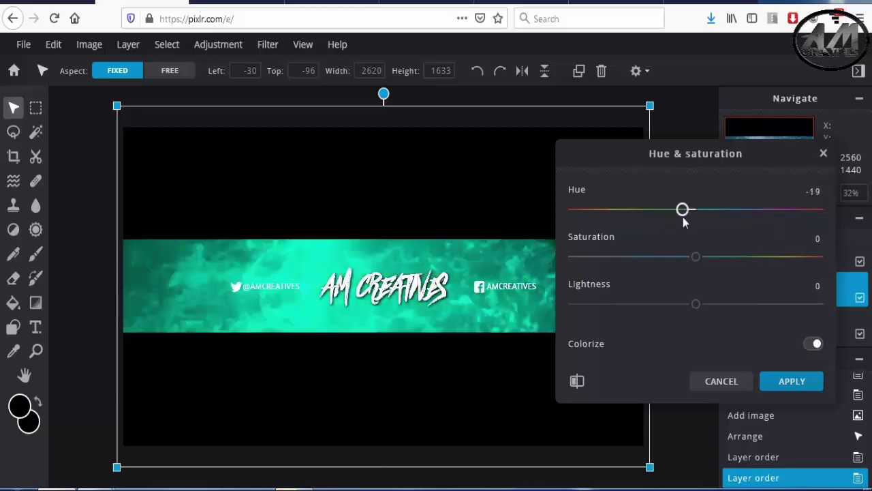
left_click(722, 381)
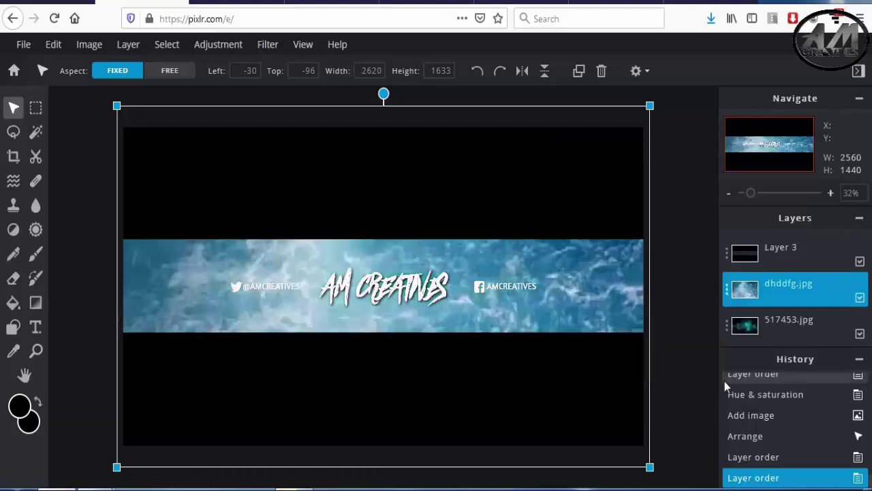
- Delete the dhddfg.jpg ocean layer and zoom to check the teal nebula behind the title
left_click(726, 293)
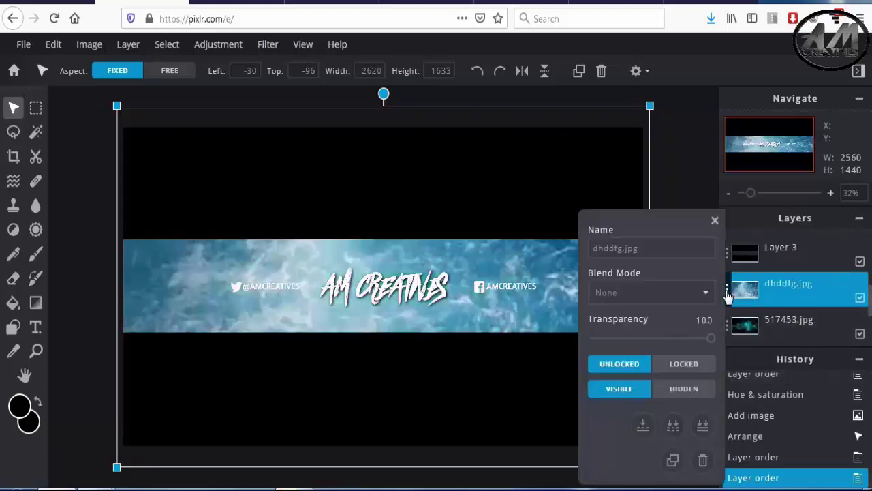
left_click(703, 460)
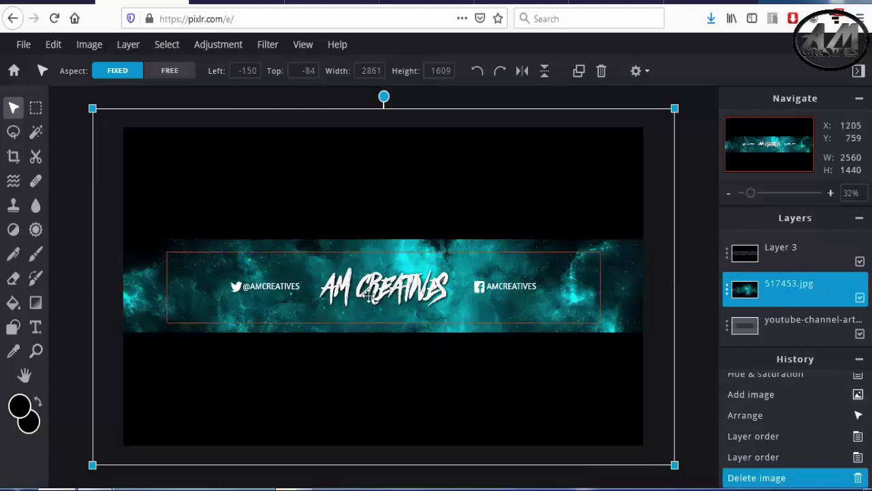
scroll(369, 295, "down", 1)
scroll(369, 295, "up", 2)
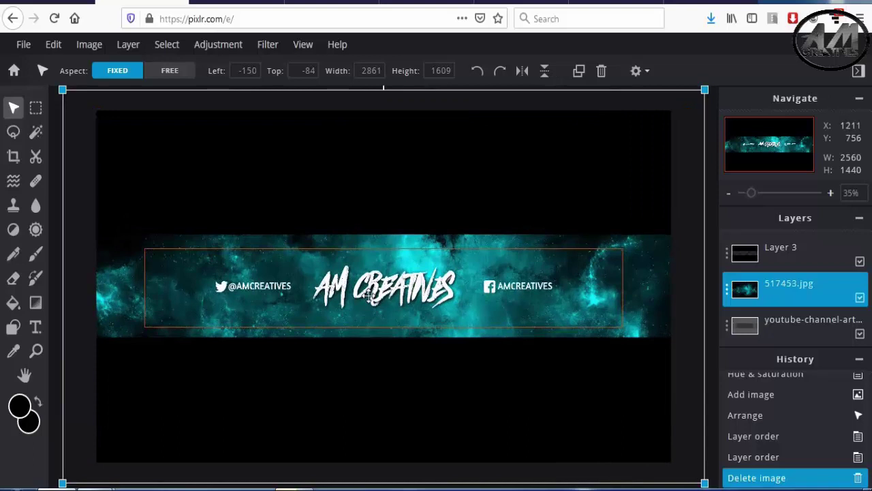
scroll(369, 297, "up", 1)
scroll(369, 295, "down", 1)
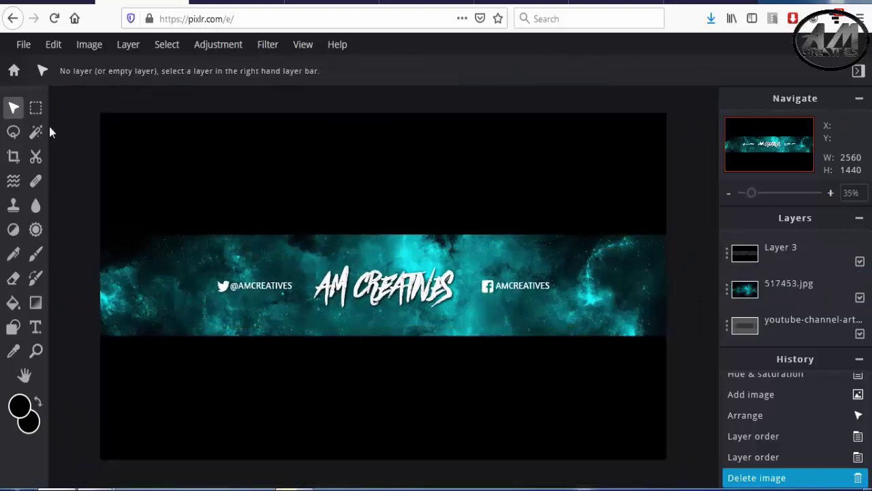
- Save the banner as 'YT Banner', a JPG at 100% quality, and download the file
left_click(23, 45)
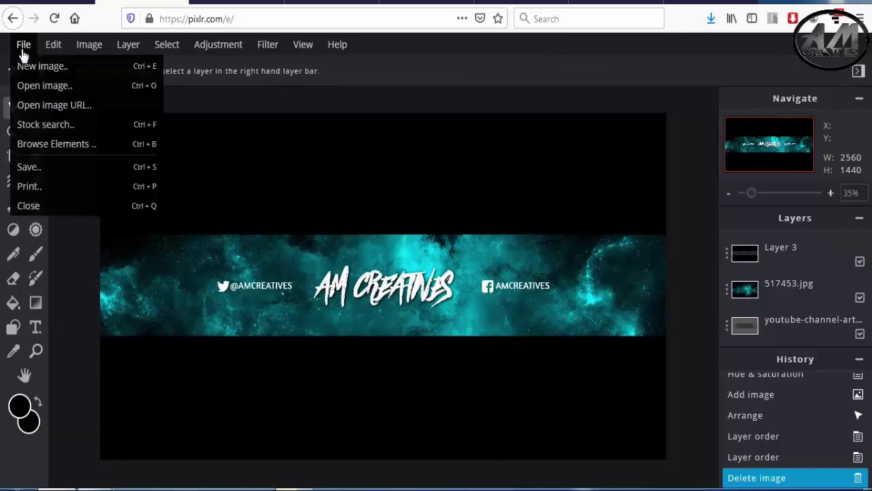
left_click(47, 175)
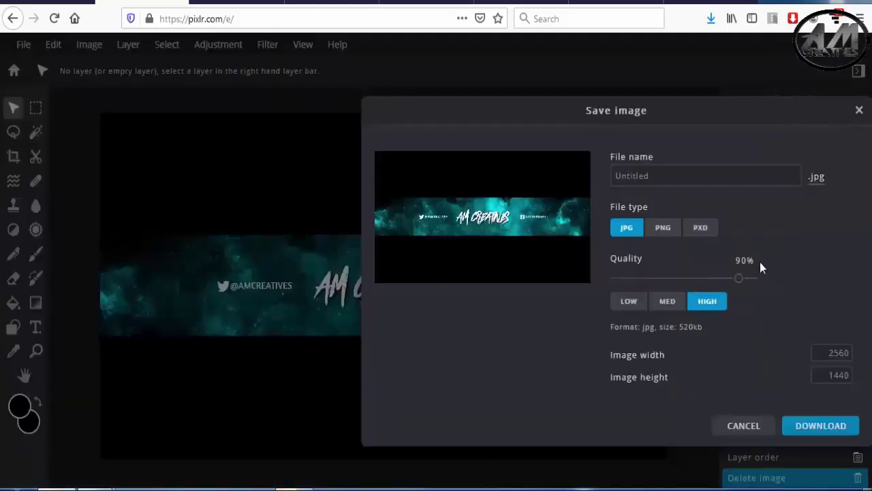
left_click(673, 176)
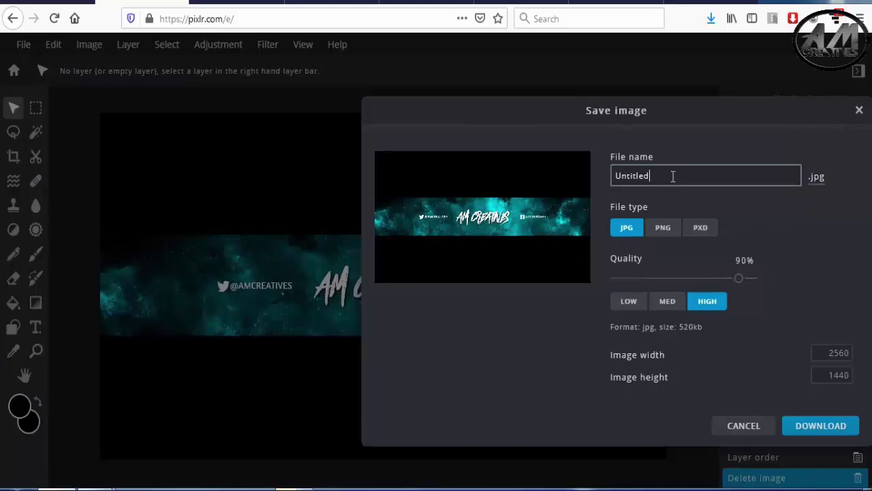
left_click_drag(673, 176, 602, 179)
type("B")
type(" B")
type("anne")
type("r")
left_click(661, 235)
left_click(632, 237)
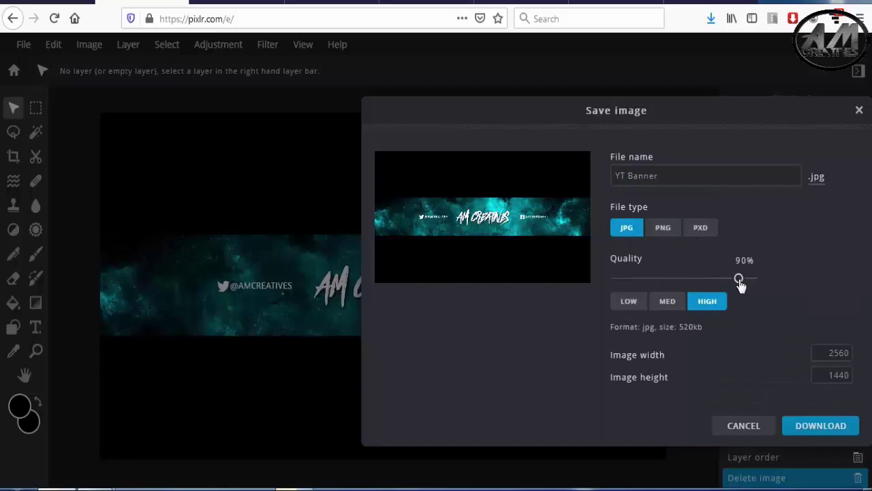
left_click_drag(739, 279, 793, 287)
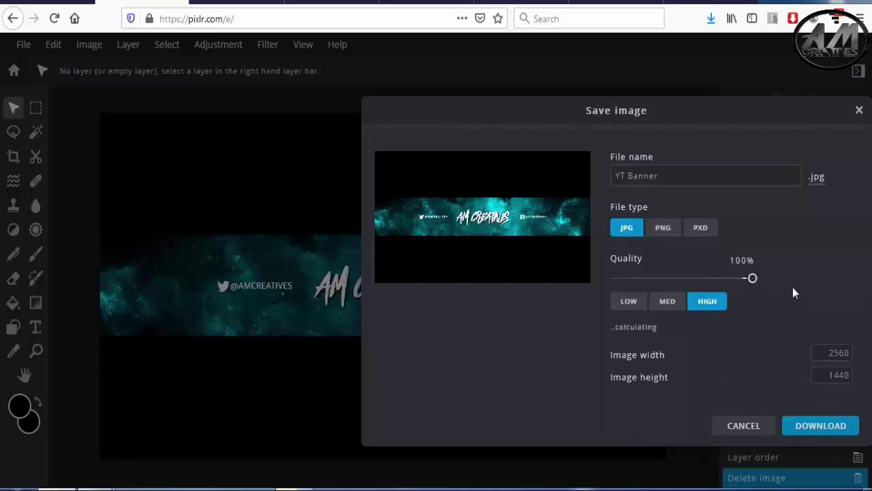
left_click(821, 426)
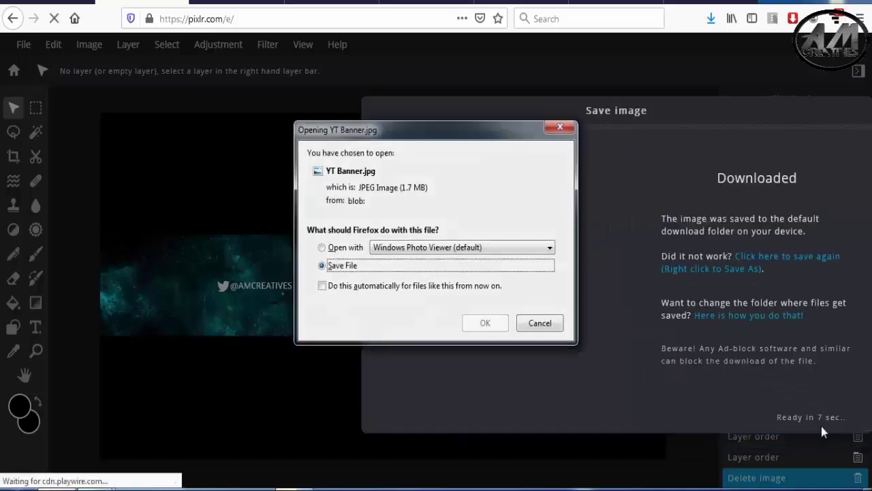
left_click(486, 323)
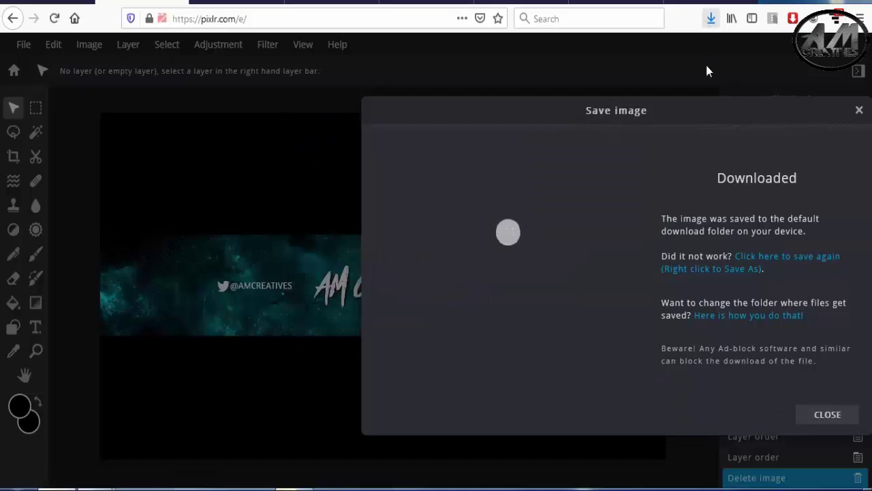
left_click(829, 417)
left_click(711, 20)
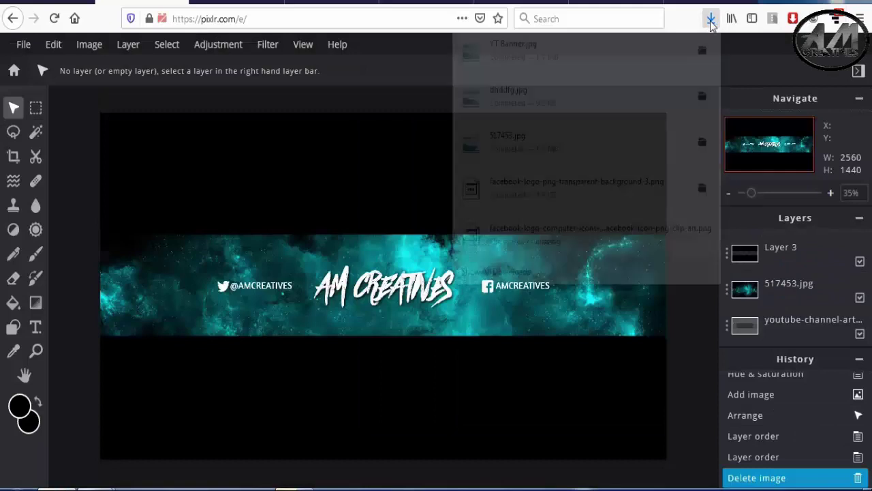
left_click(506, 61)
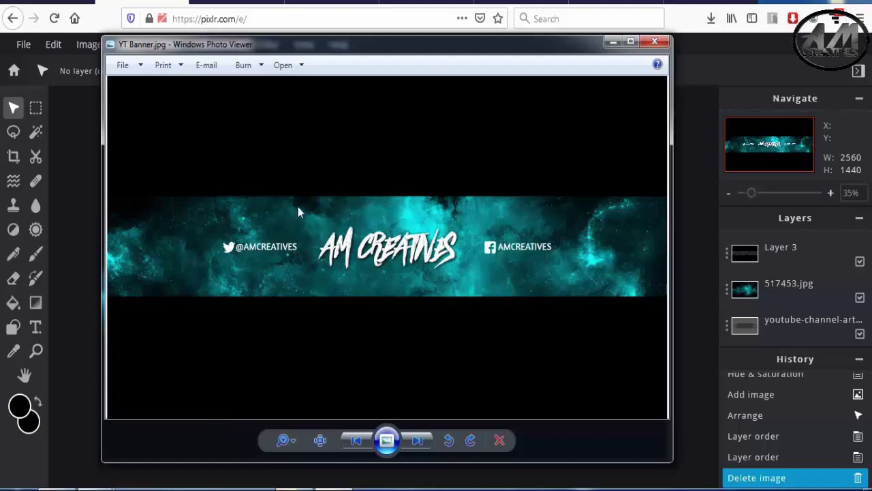
left_click(653, 43)
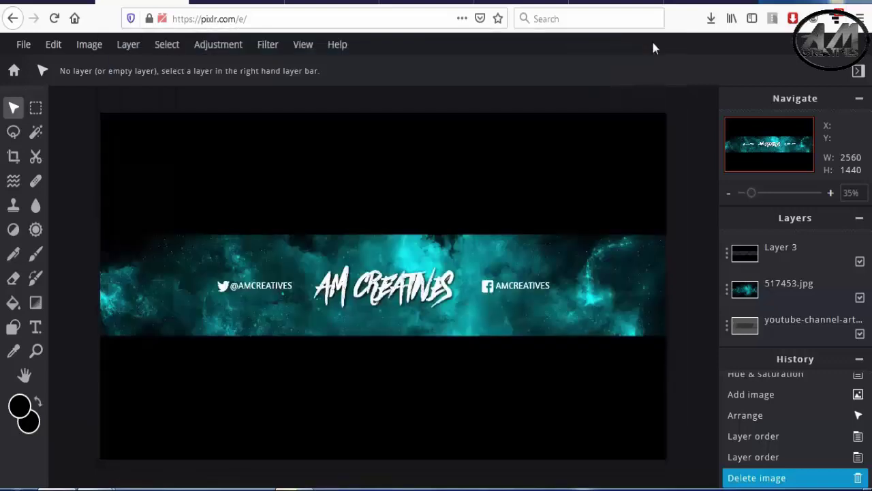